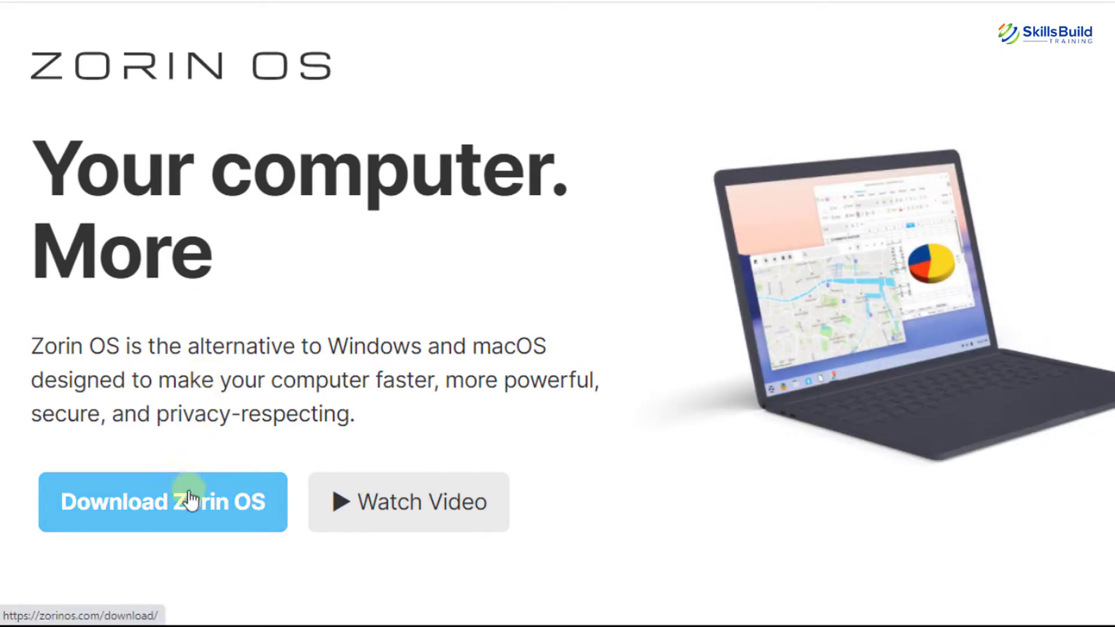
# Open the Zorin OS download page and examine the feature comparison table for the Ultimate, Core, Lite and Education editions.
pyautogui.click(189, 496)
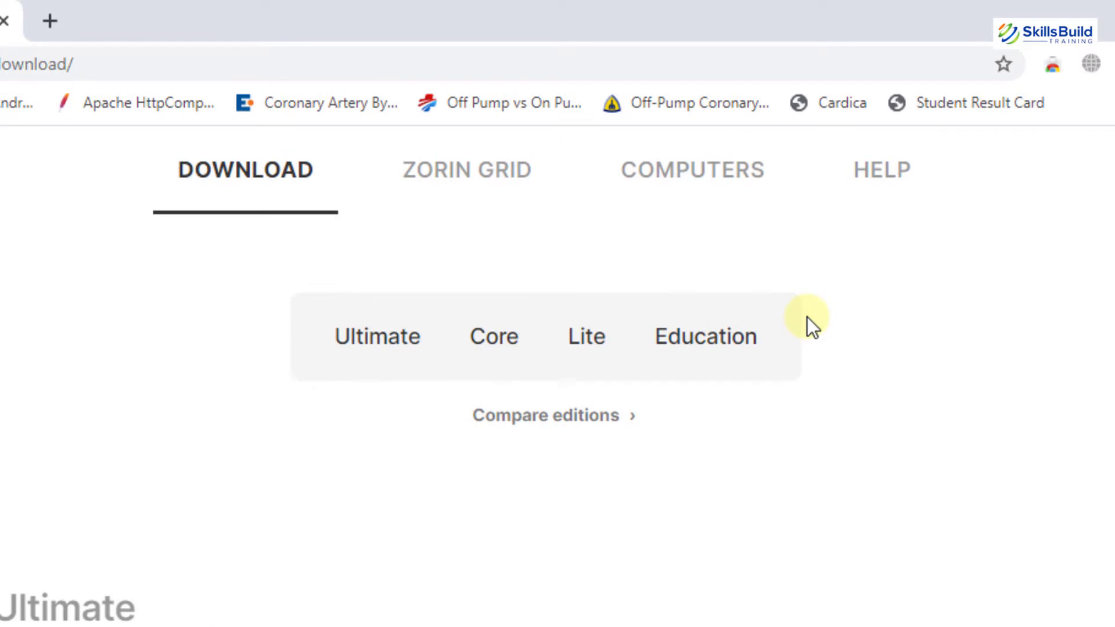
pyautogui.click(593, 425)
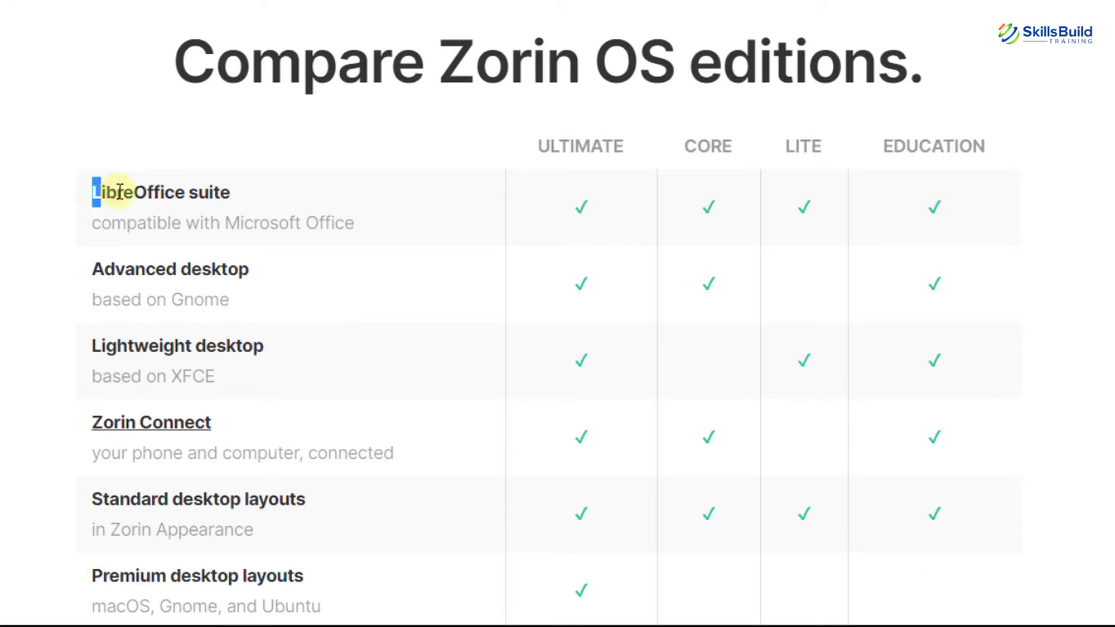
pyautogui.moveTo(119, 191); pyautogui.dragTo(226, 194)
pyautogui.click(232, 193)
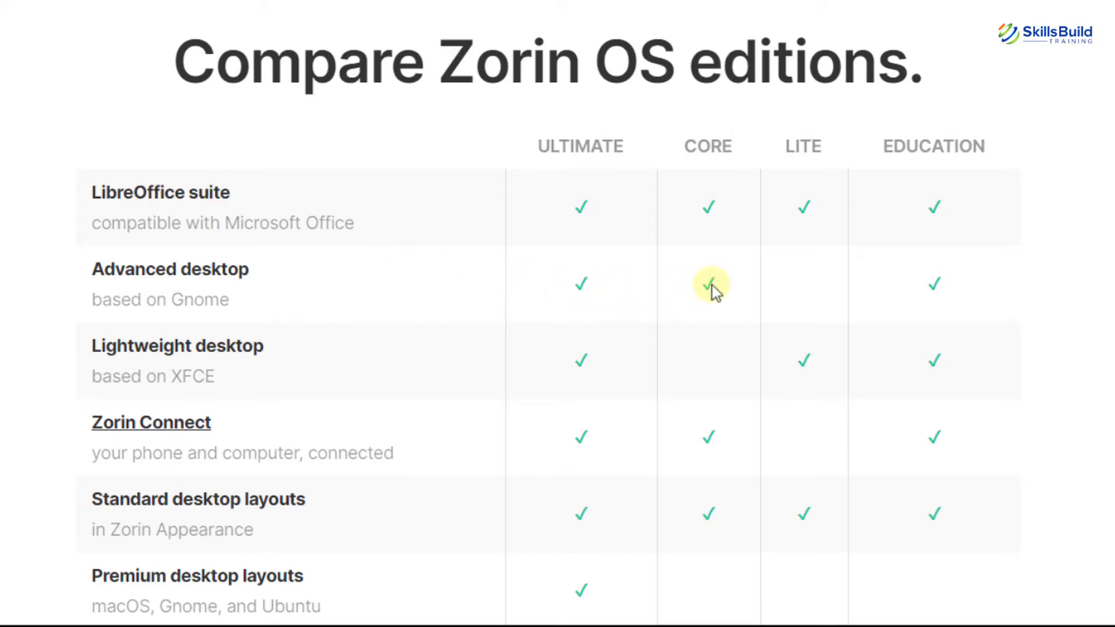
pyautogui.scroll(1, 898, 295)
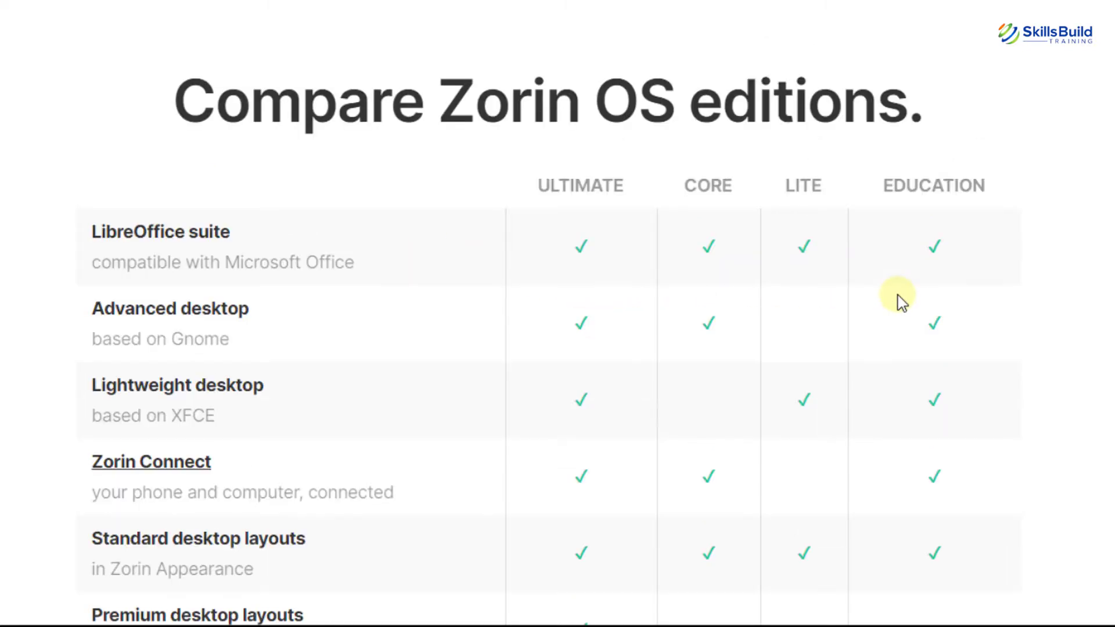
pyautogui.scroll(-5, 898, 295)
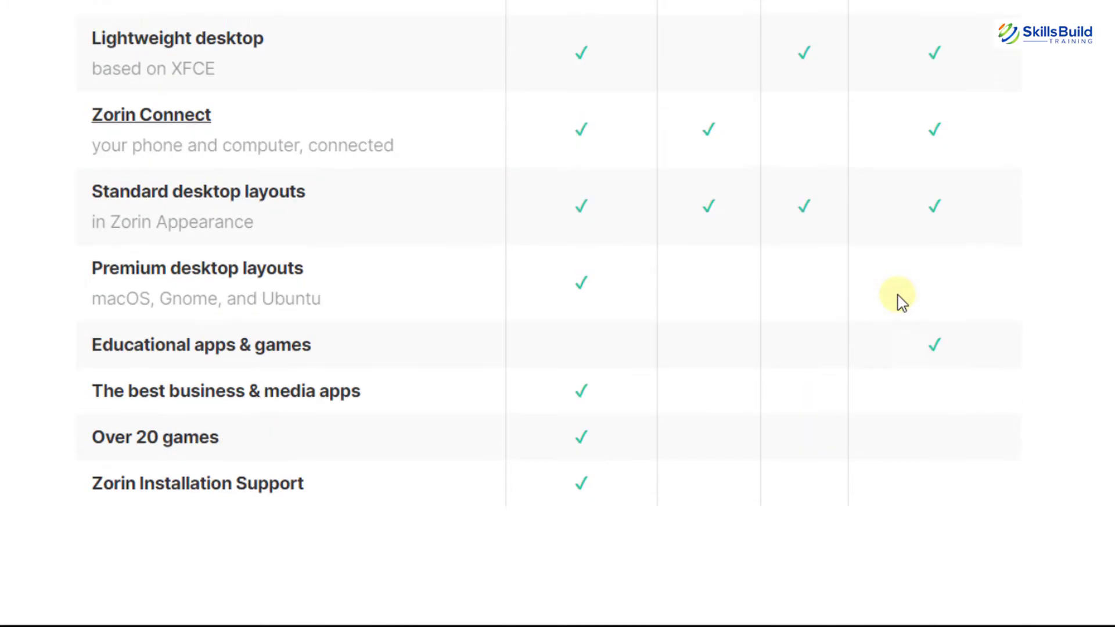
# Download the free Zorin OS 15.3 Core edition, skipping the newsletter sign-up.
pyautogui.scroll(10, 843, 355)
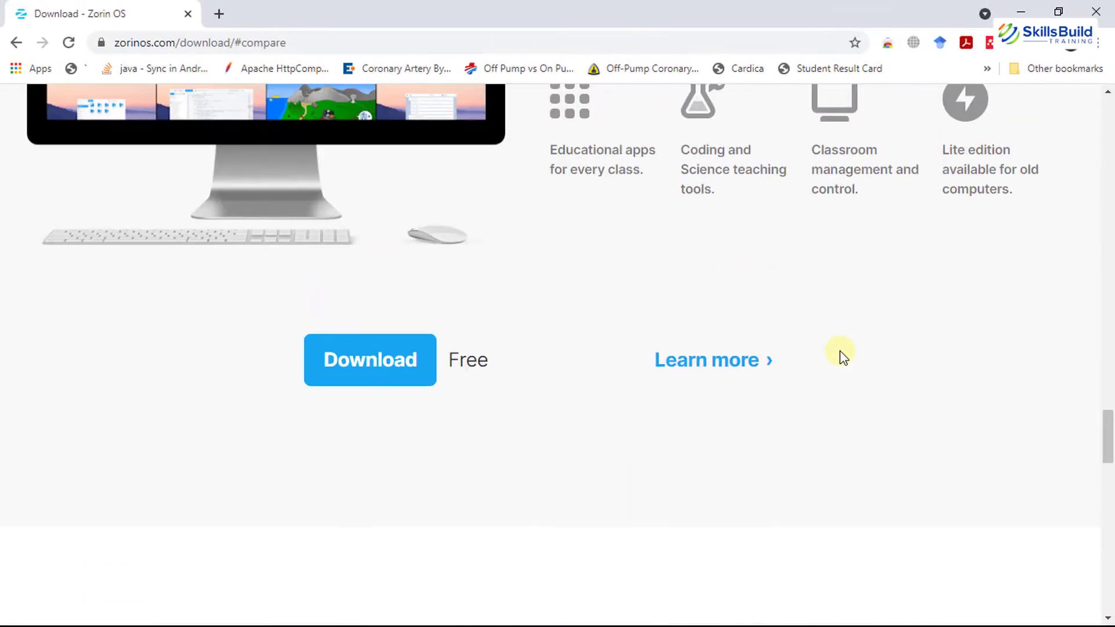
pyautogui.scroll(10, 840, 351)
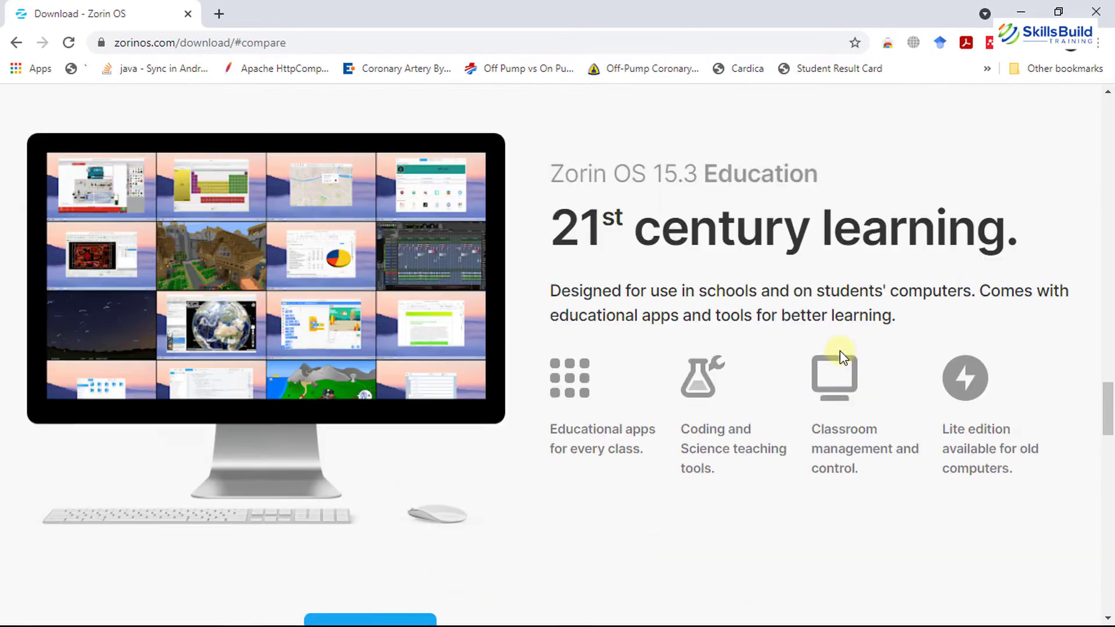
pyautogui.scroll(12, 840, 350)
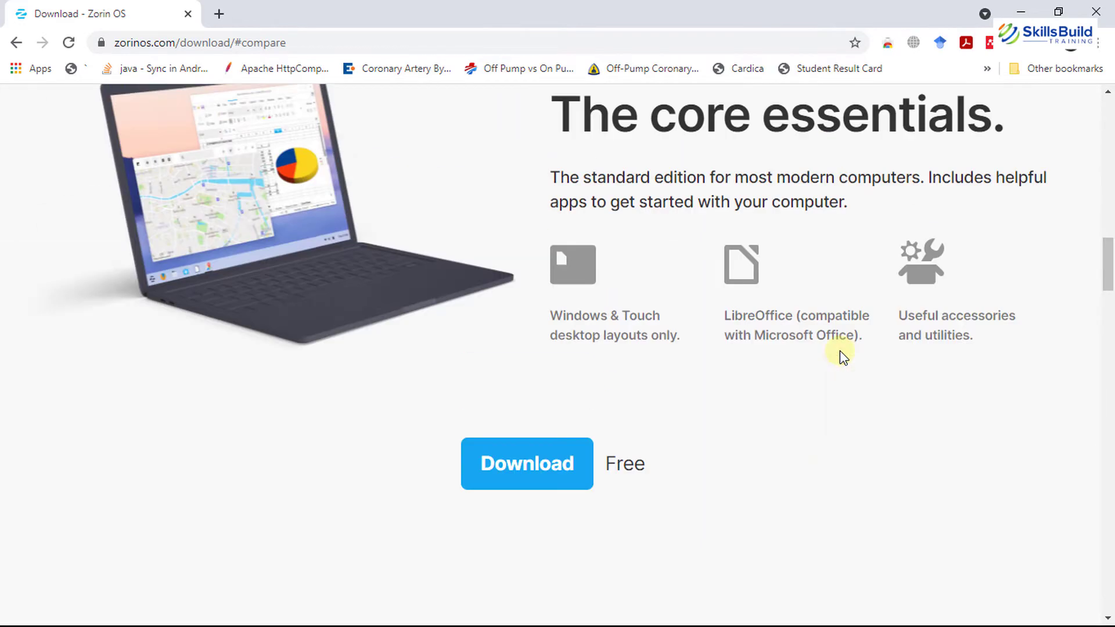
pyautogui.scroll(-11, 841, 350)
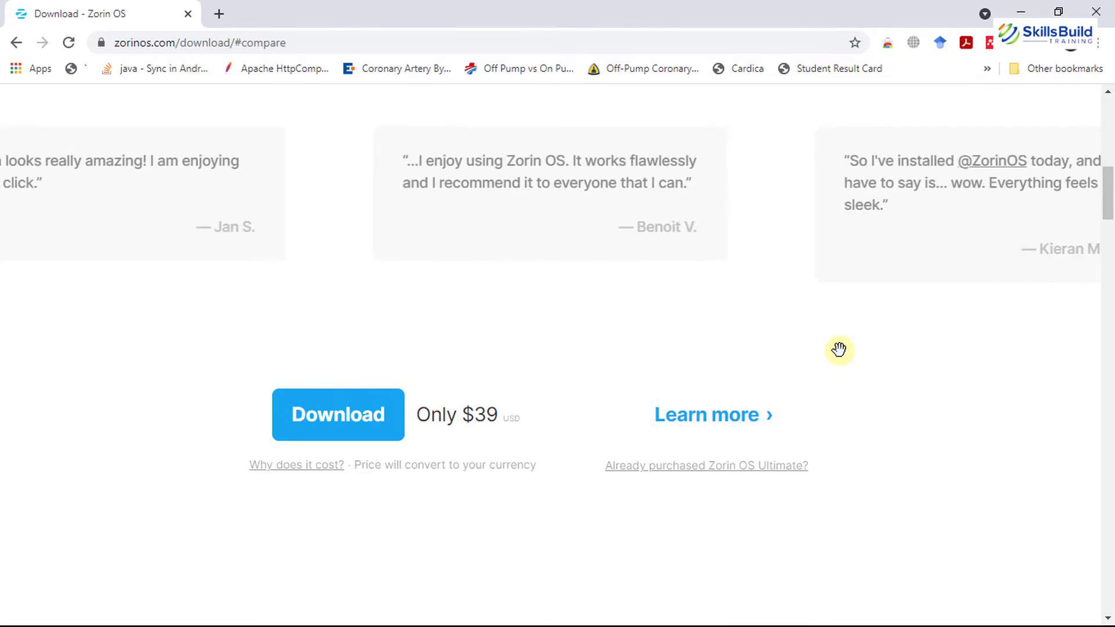
pyautogui.scroll(11, 840, 349)
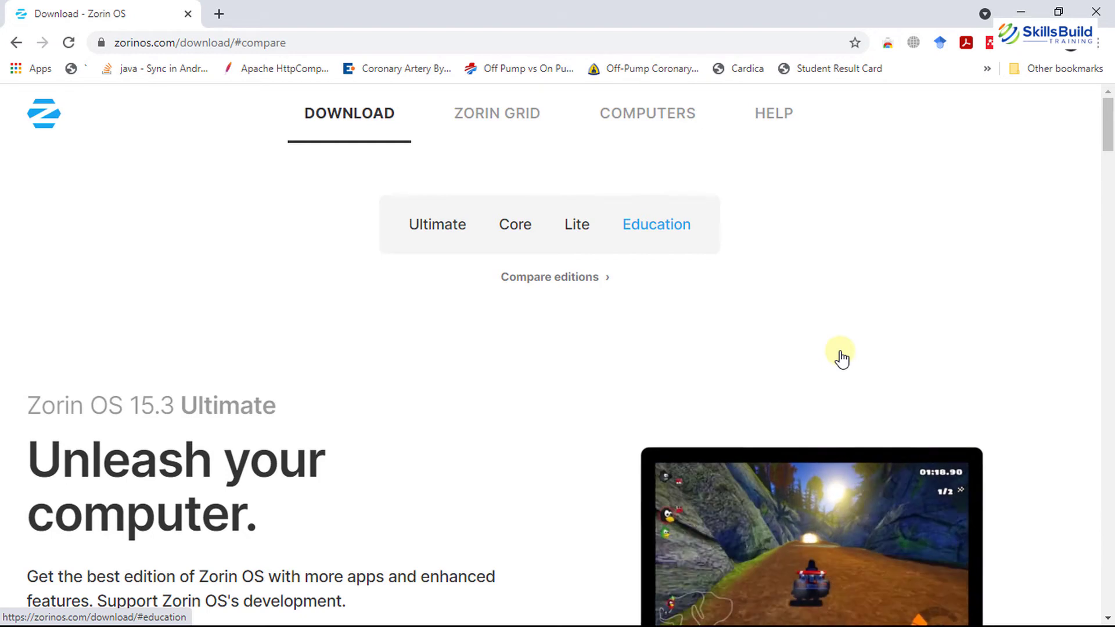
pyautogui.click(514, 225)
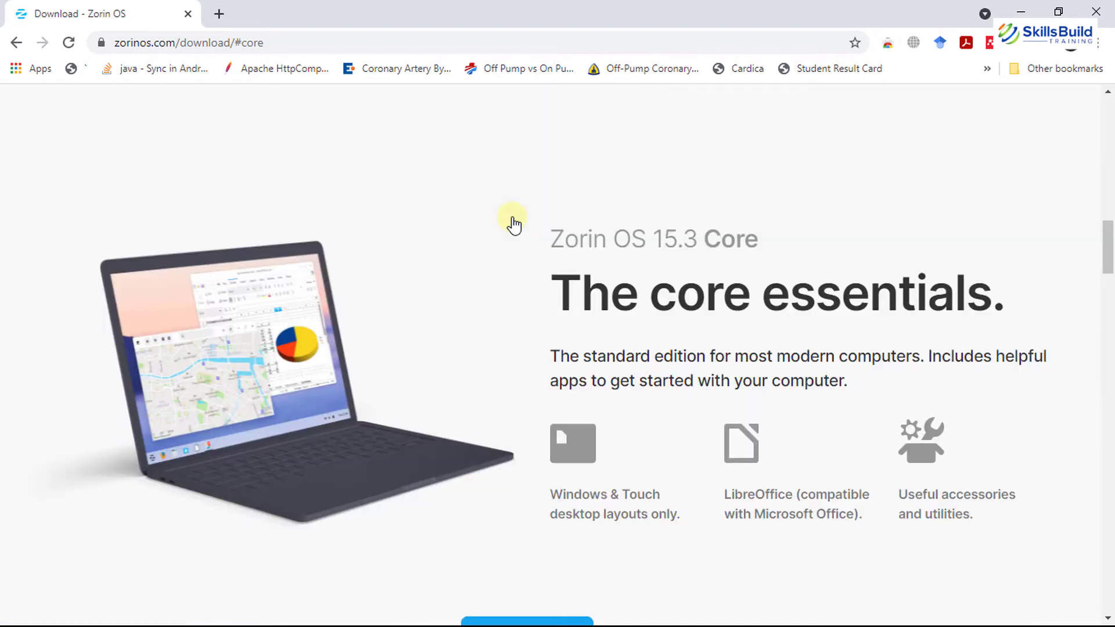
pyautogui.scroll(-6, 514, 227)
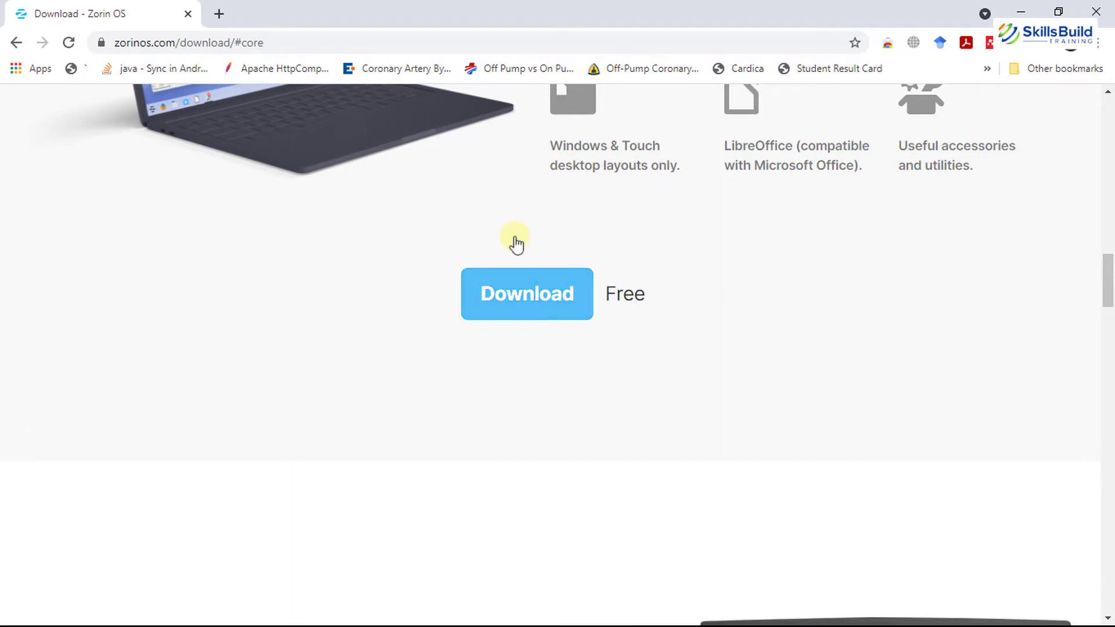
pyautogui.click(521, 298)
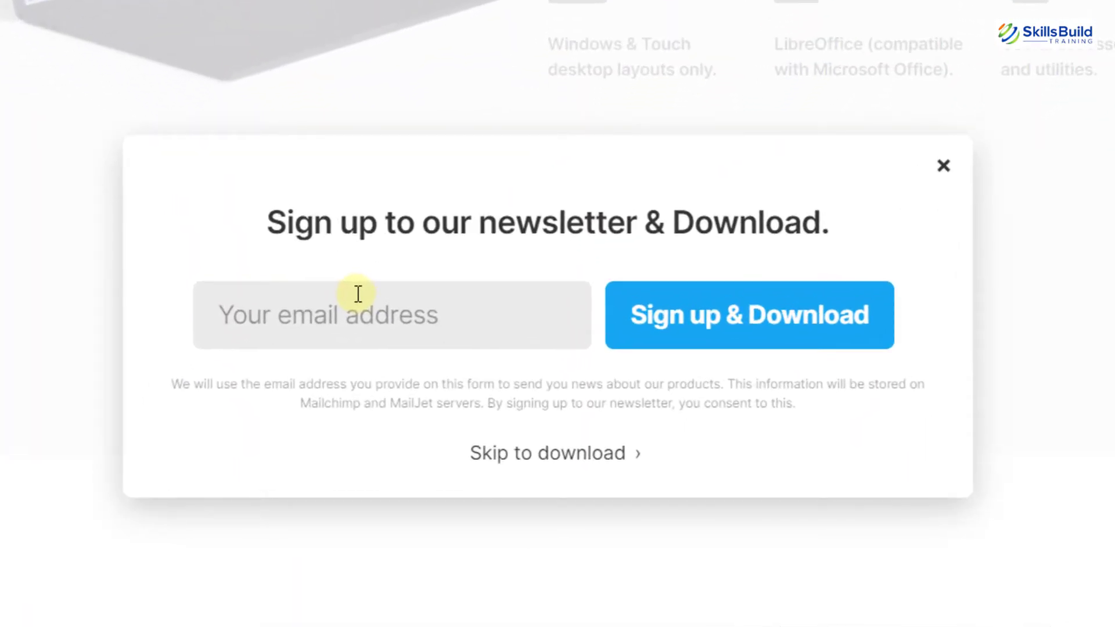
pyautogui.click(359, 299)
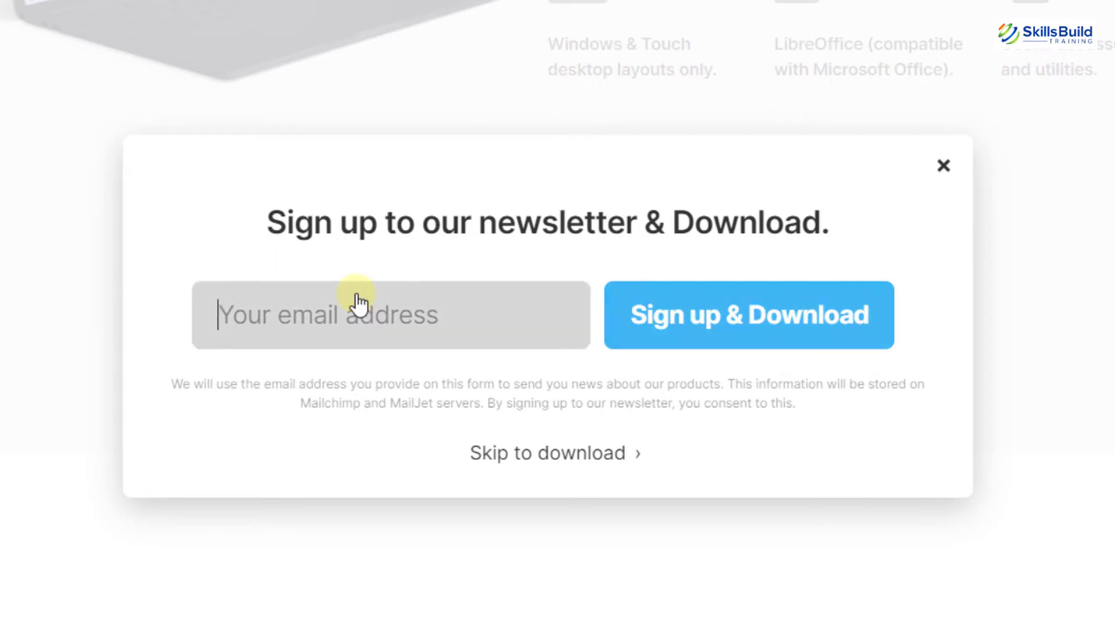
pyautogui.click(539, 465)
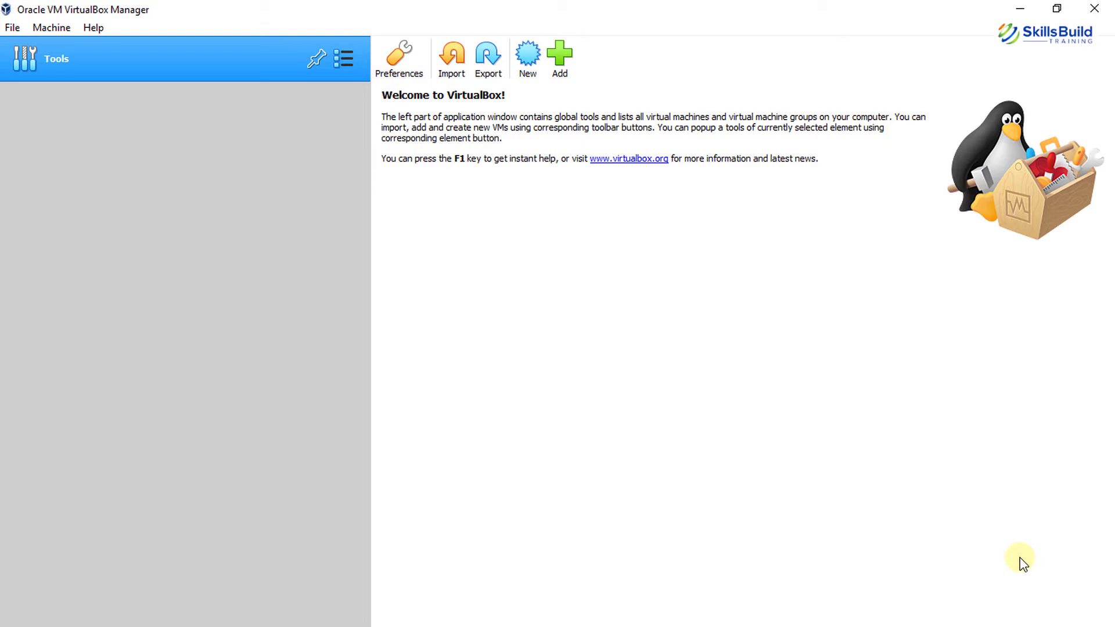
# In Oracle VM VirtualBox, start a new virtual machine named Zorin OS with F:\VM as its machine folder.
pyautogui.click(527, 56)
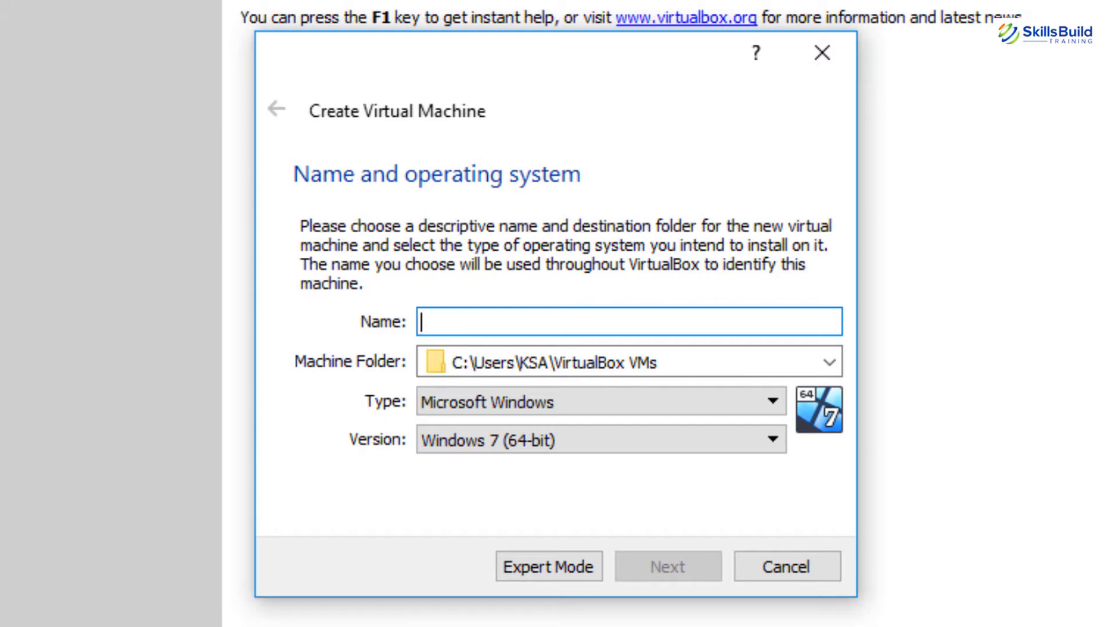
pyautogui.write('Zorin ')
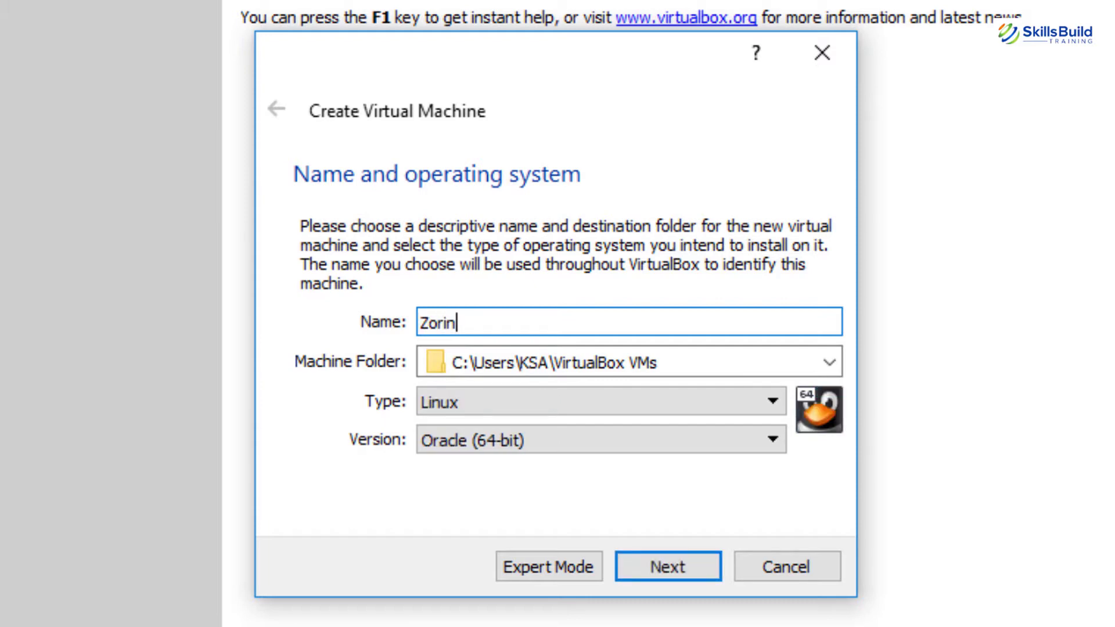
pyautogui.write('OS')
pyautogui.press('Tab')
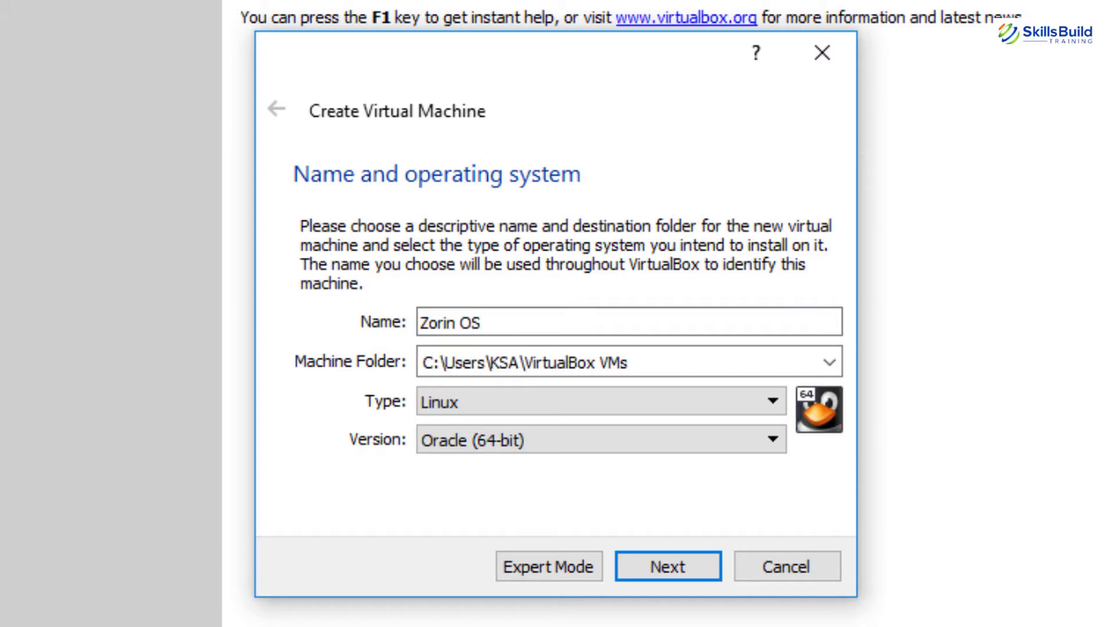
pyautogui.click(828, 365)
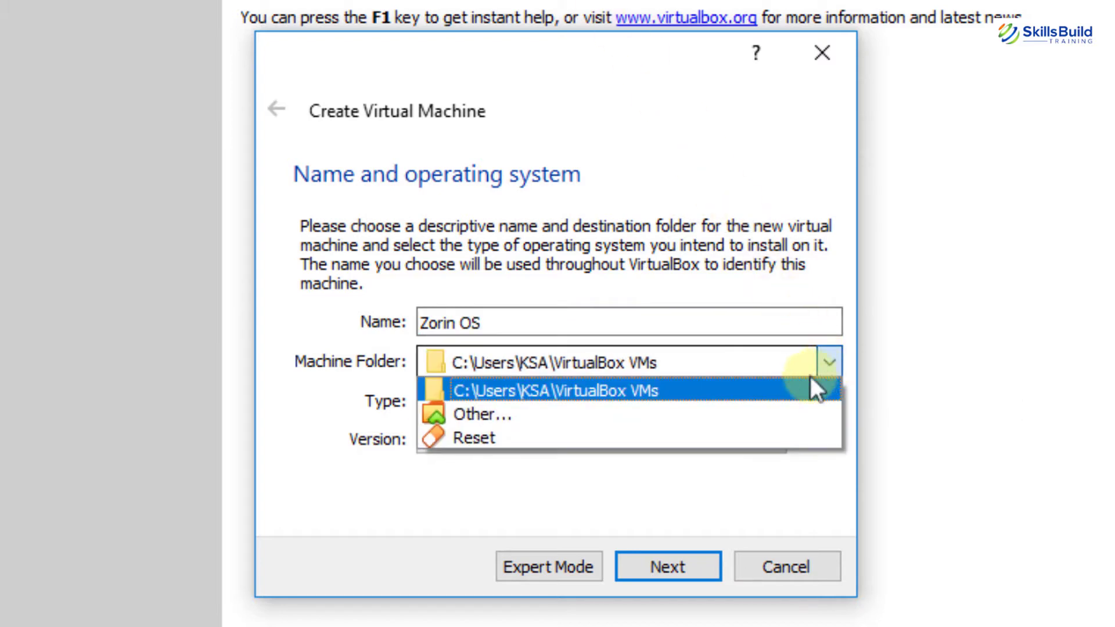
pyautogui.click(763, 409)
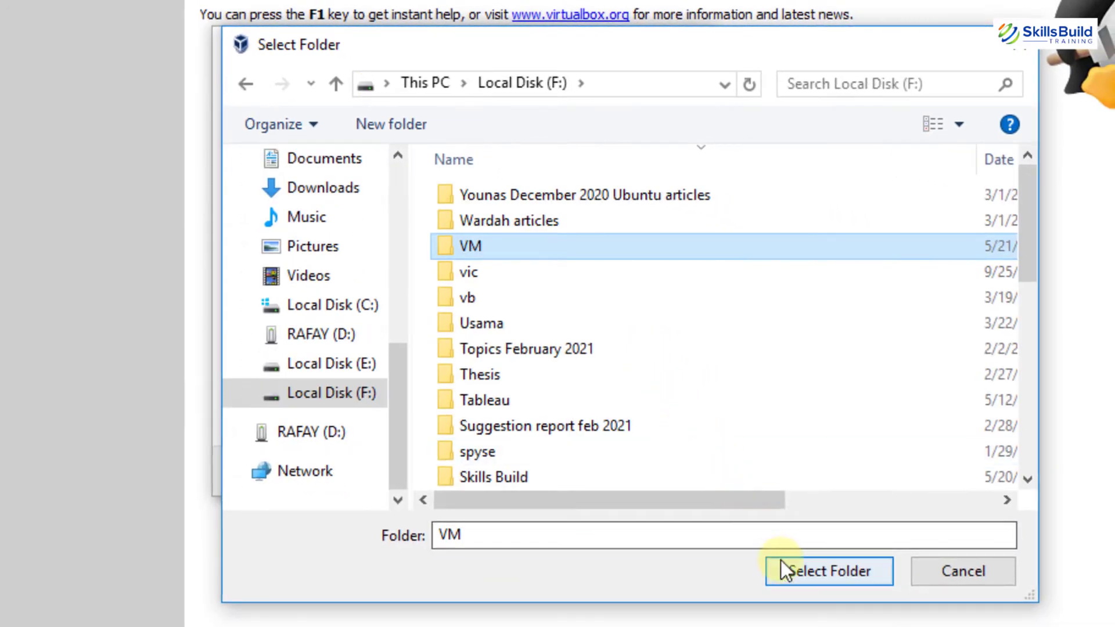
pyautogui.click(780, 560)
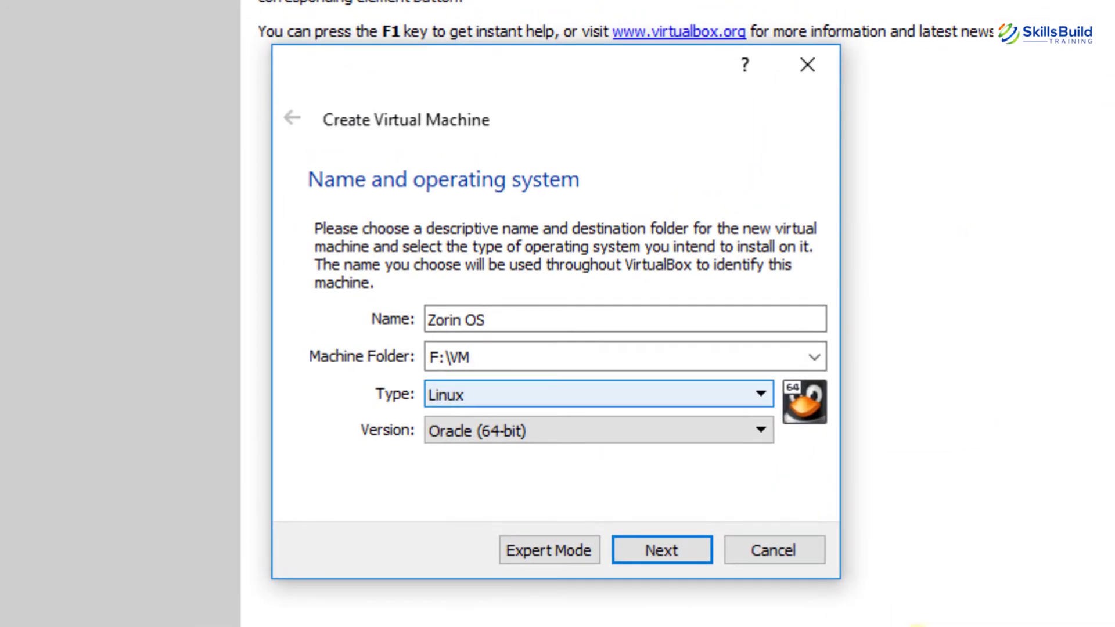
# Set the virtual machine's version to Ubuntu (64-bit) and allocate 4724 MB of memory.
pyautogui.click(570, 431)
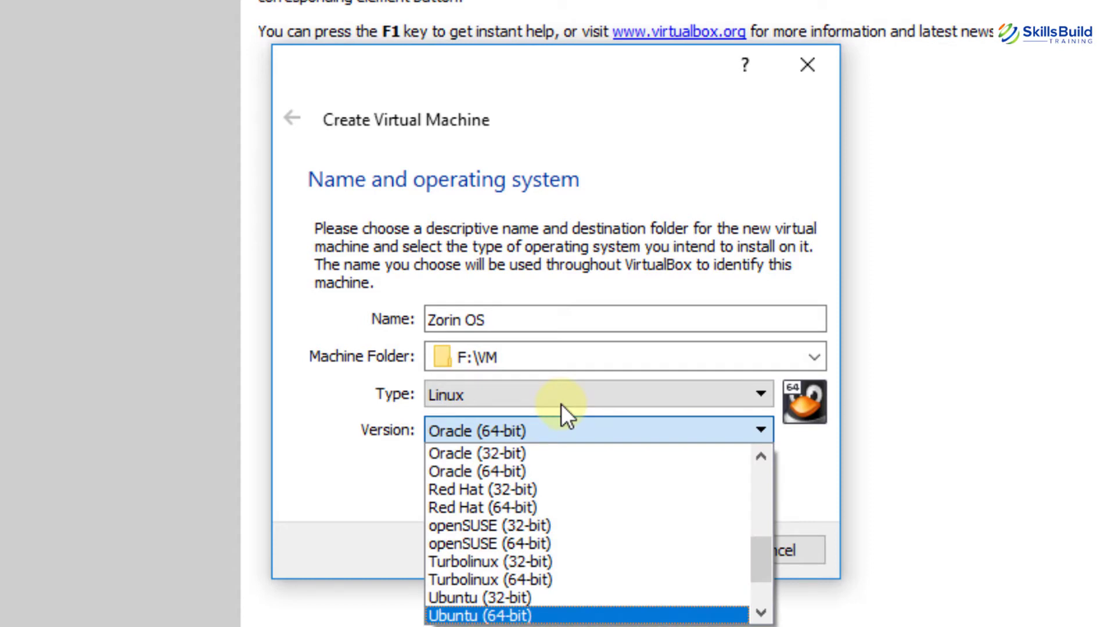
pyautogui.press('Return')
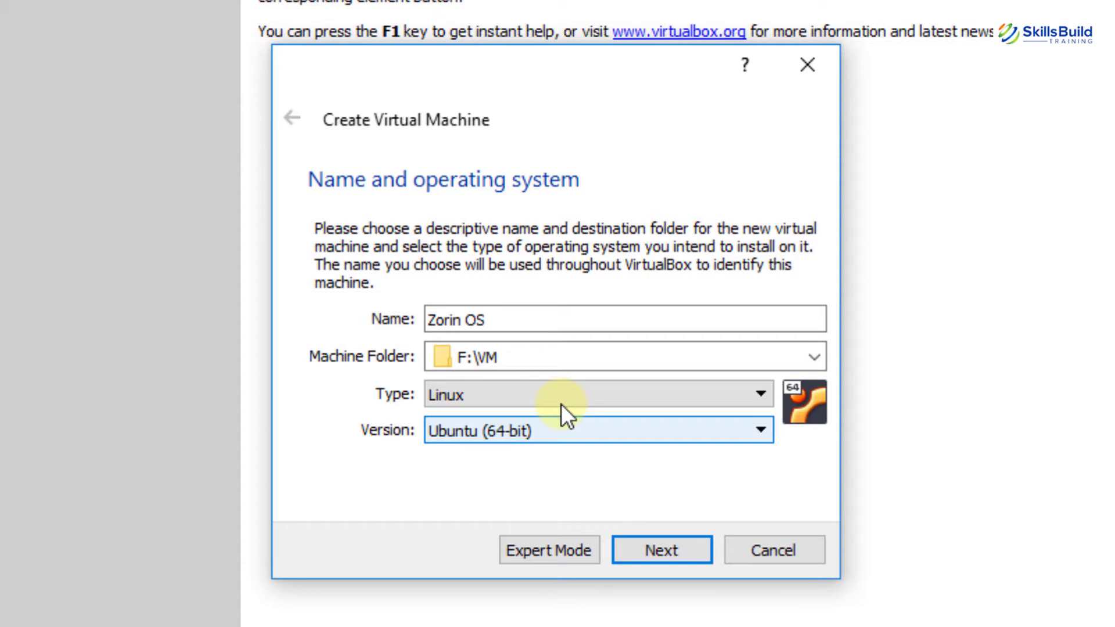
pyautogui.click(633, 546)
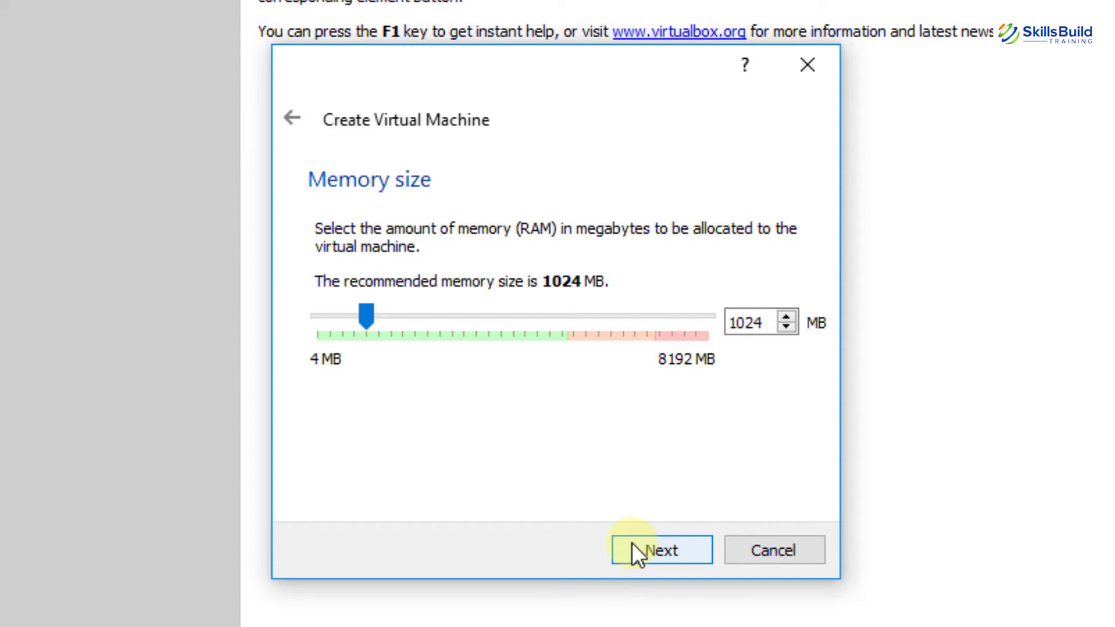
pyautogui.moveTo(366, 315); pyautogui.dragTo(547, 322)
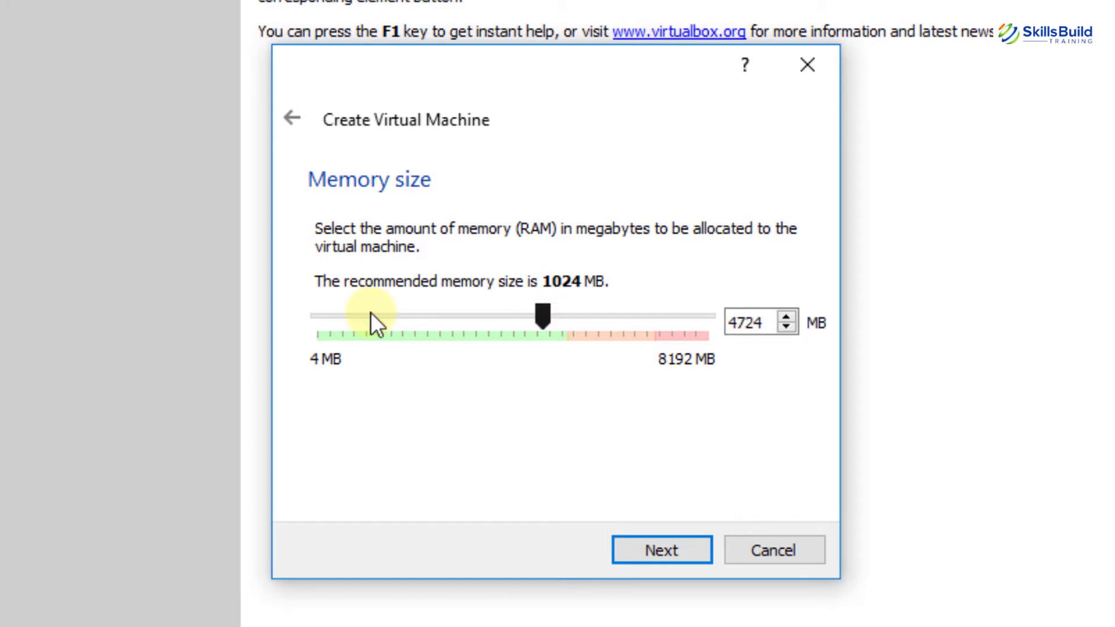
pyautogui.click(653, 536)
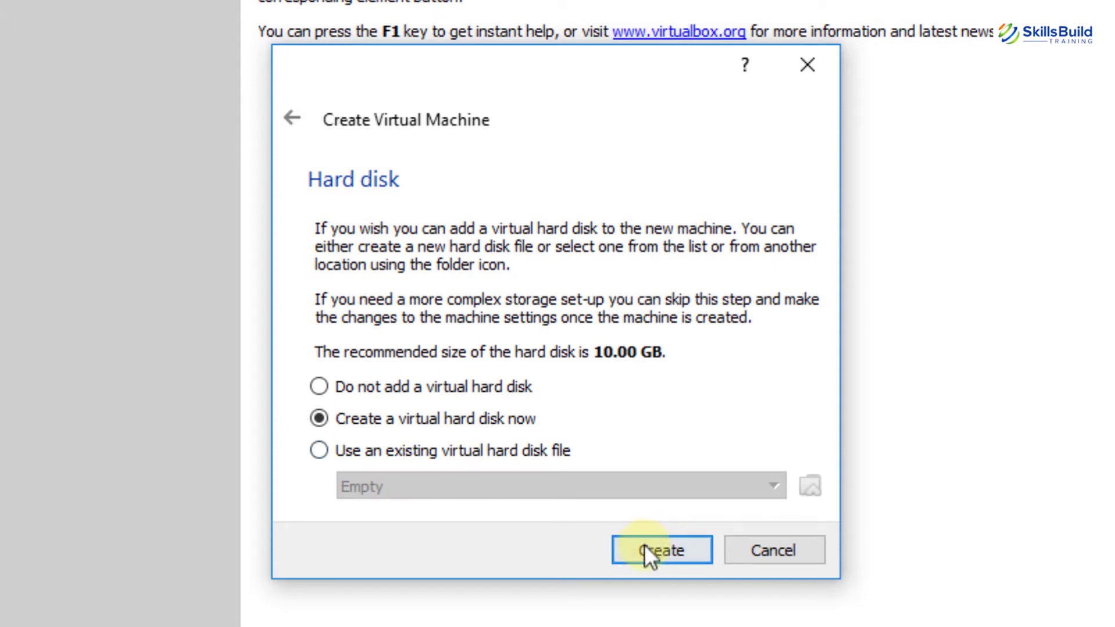
# Create a dynamically allocated VDI virtual hard disk of 20.00 GB for the machine.
pyautogui.click(642, 546)
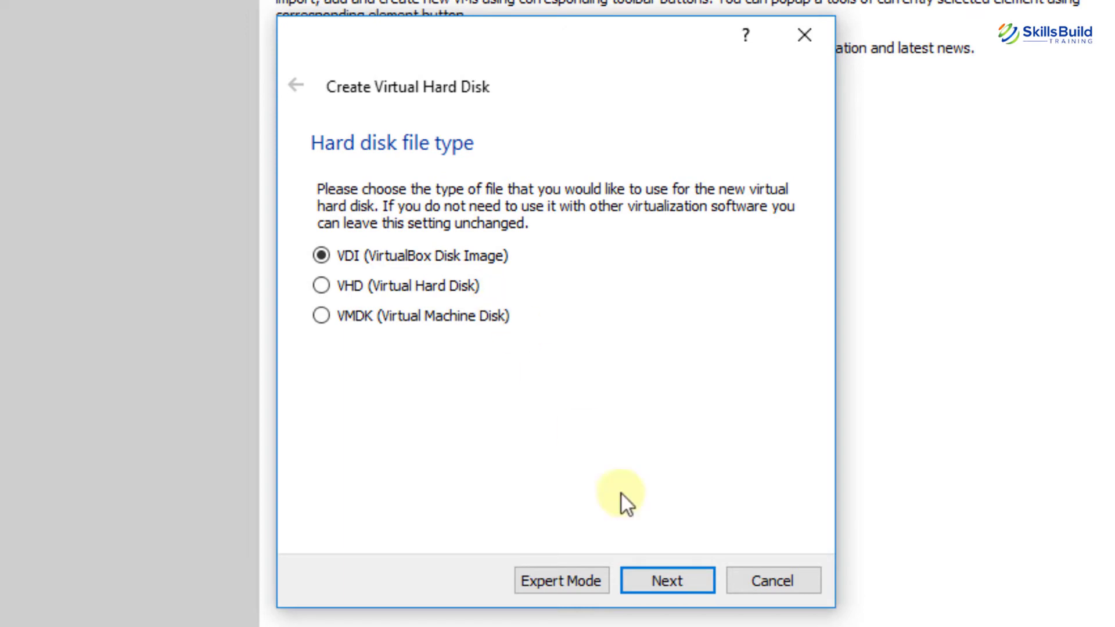
pyautogui.click(668, 580)
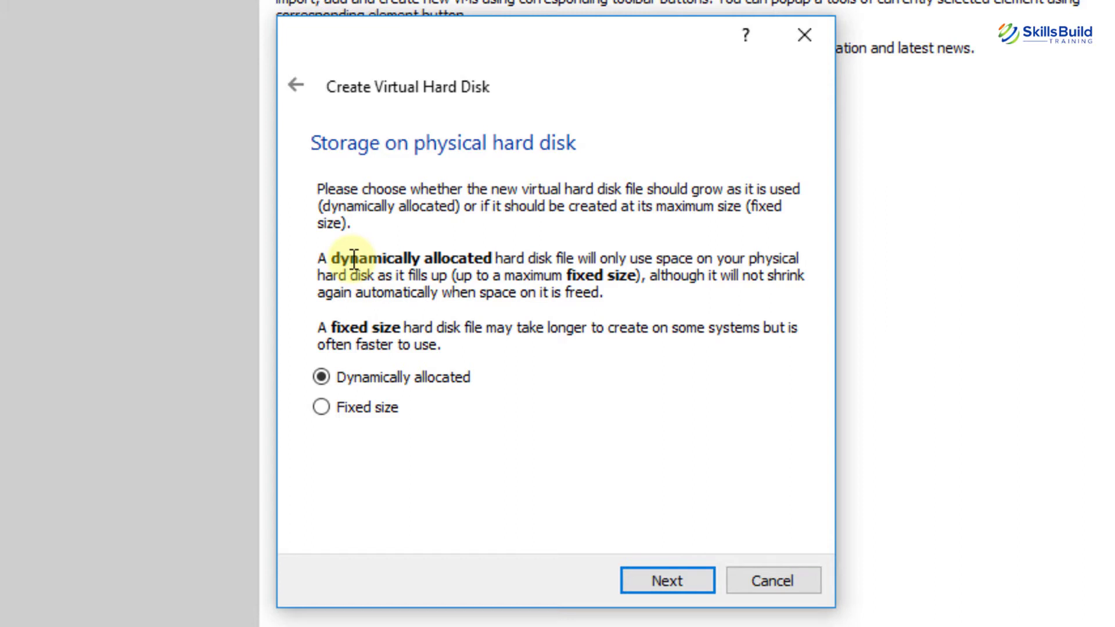
pyautogui.click(628, 579)
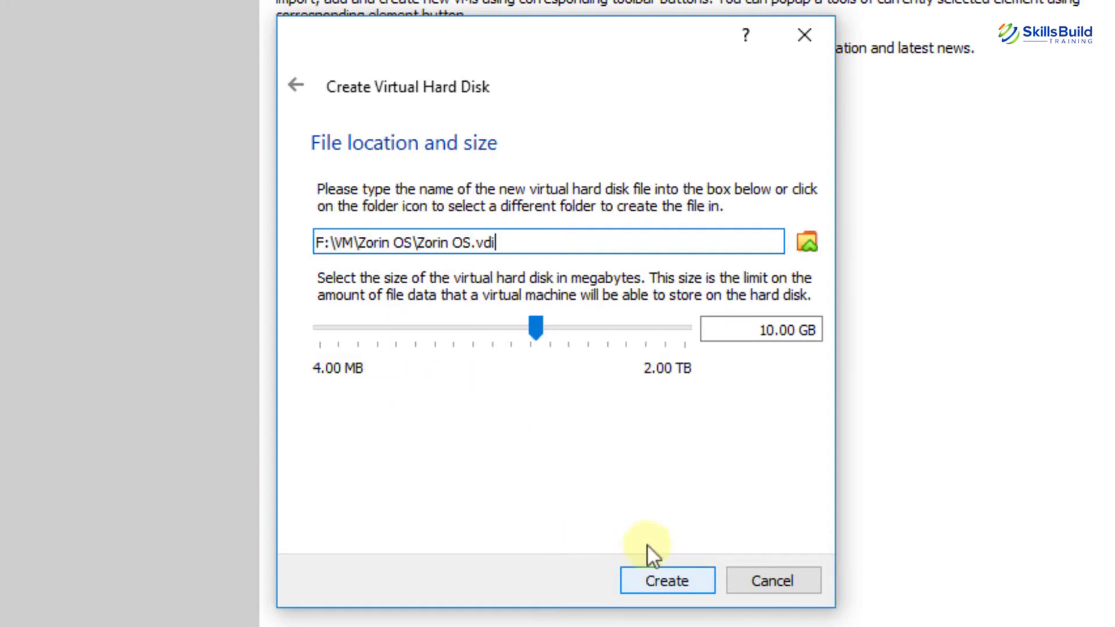
pyautogui.click(767, 331)
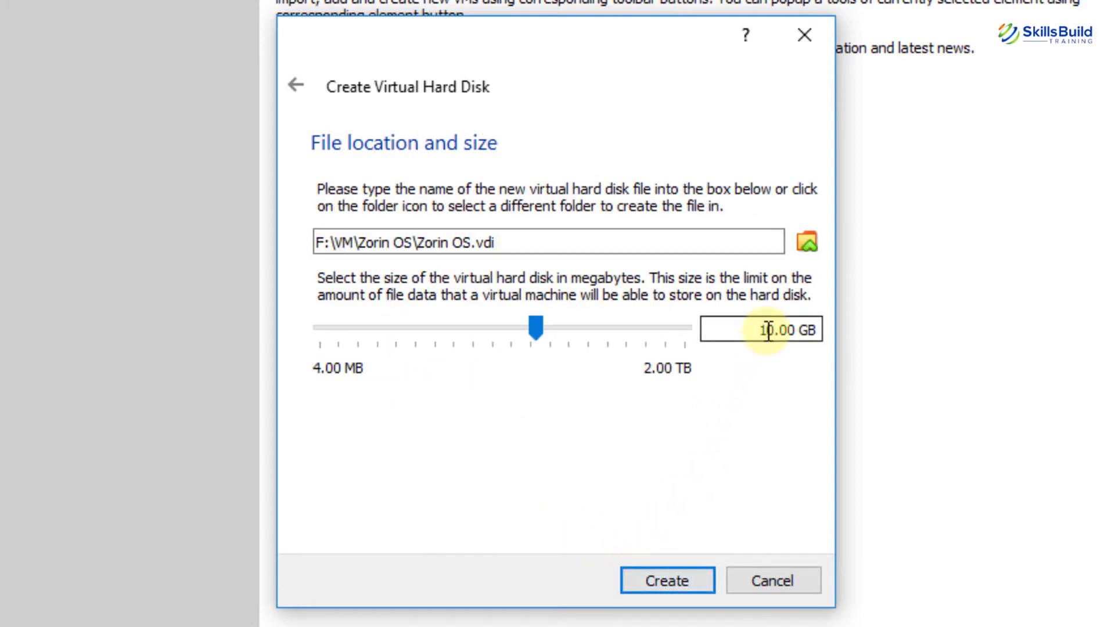
pyautogui.press('BackSpace')
pyautogui.write('2')
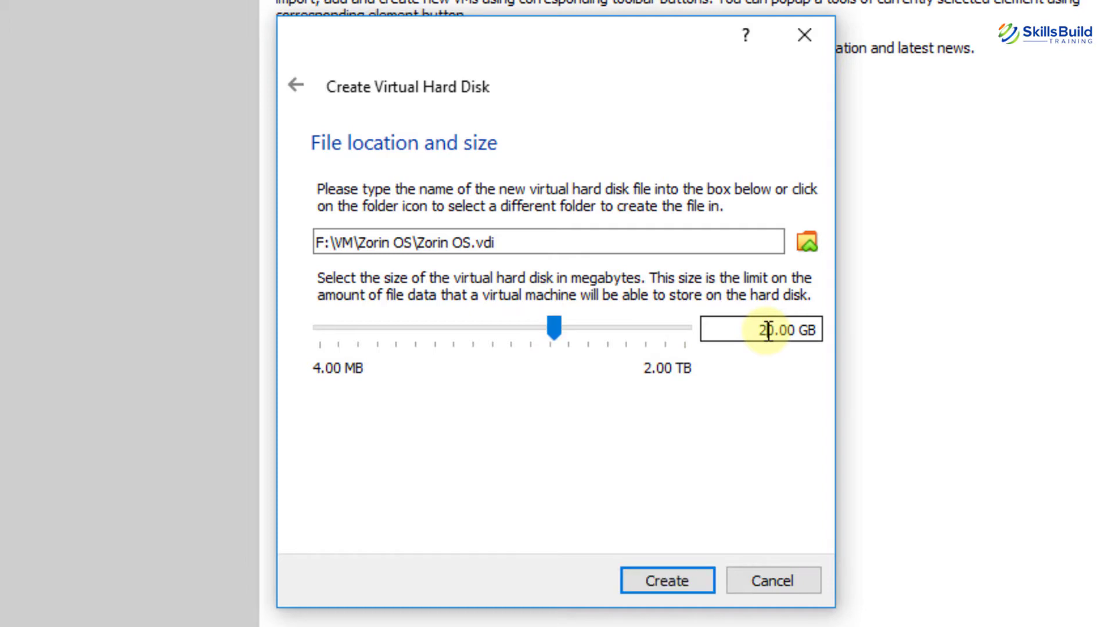
pyautogui.click(688, 587)
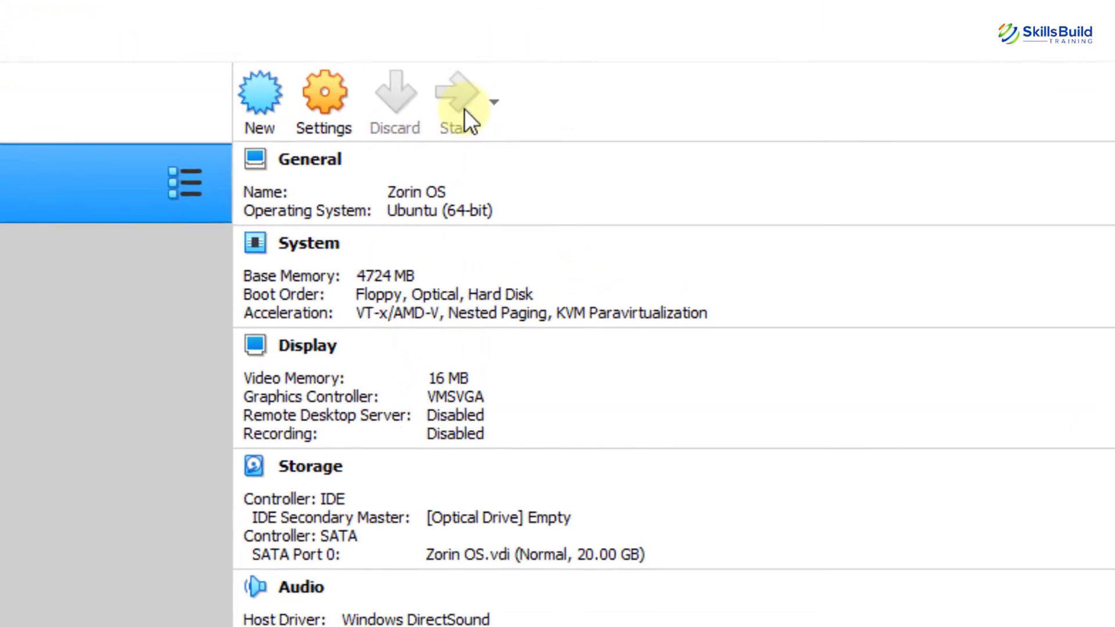
# Start the Zorin OS virtual machine from Zorin-OS-15.3-Core-64-bit.iso and choose to install Zorin OS in English.
pyautogui.click(465, 109)
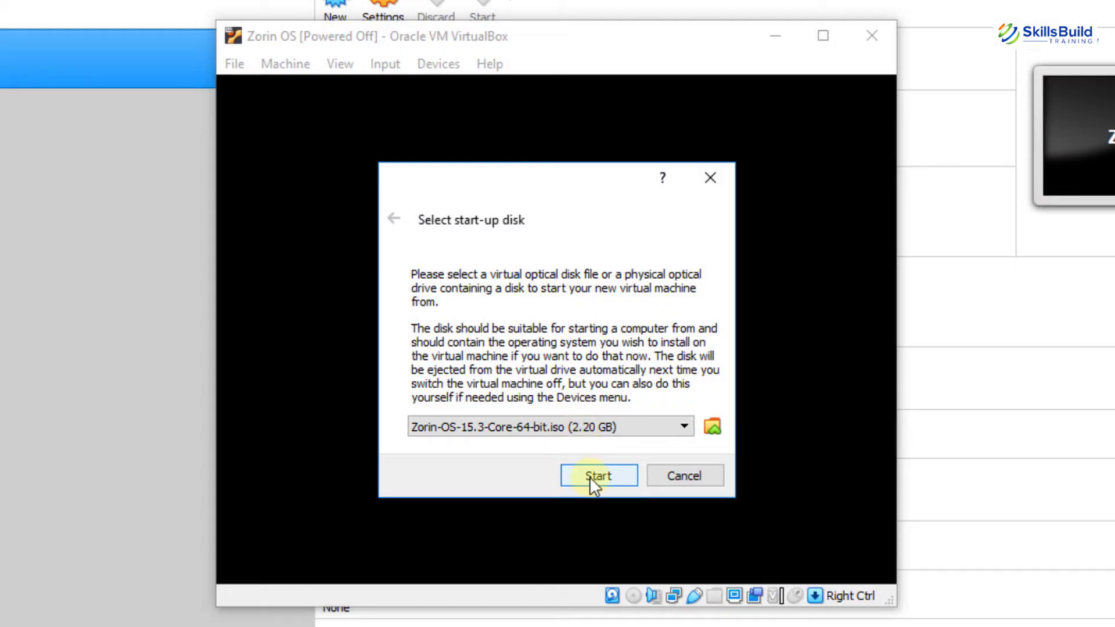
pyautogui.click(593, 477)
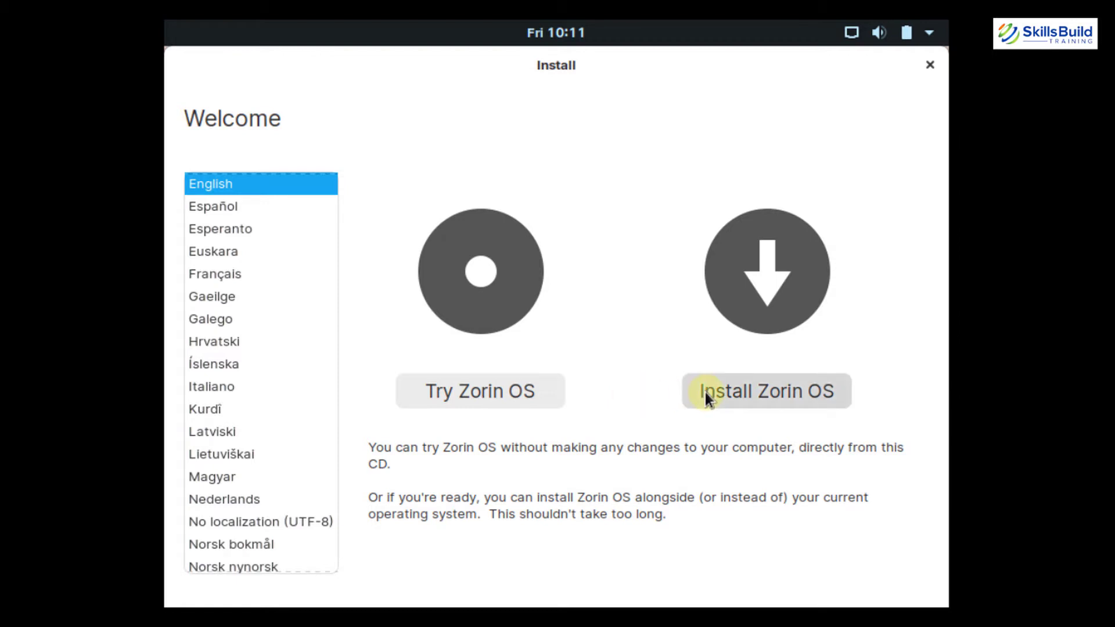
pyautogui.click(748, 392)
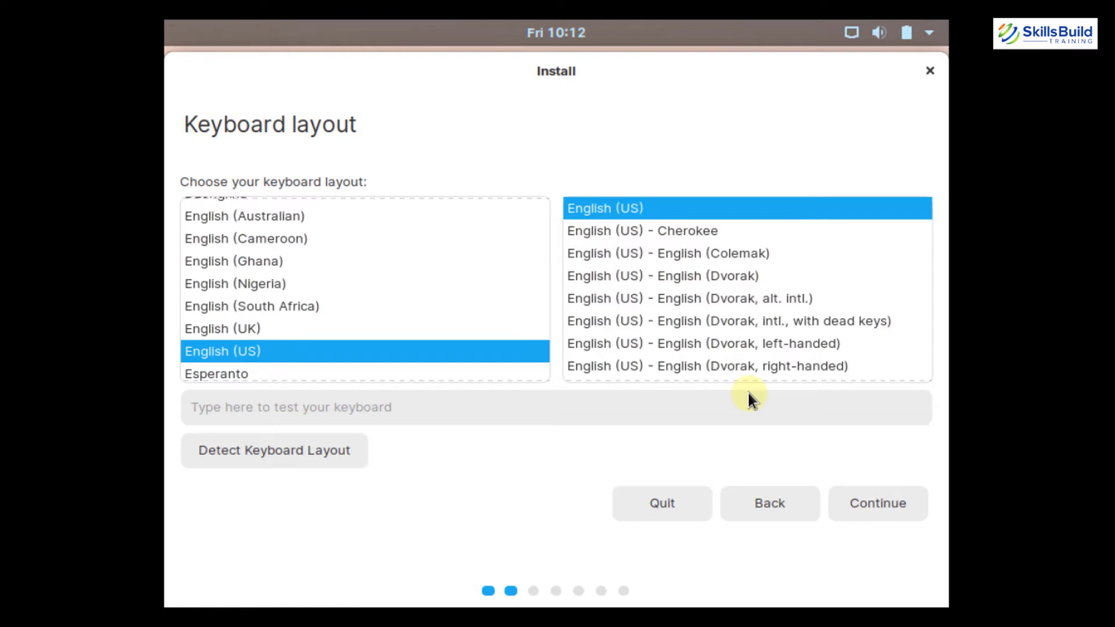
# Accept the English (US) keyboard layout and the installer's update, third-party software and census options.
pyautogui.click(886, 503)
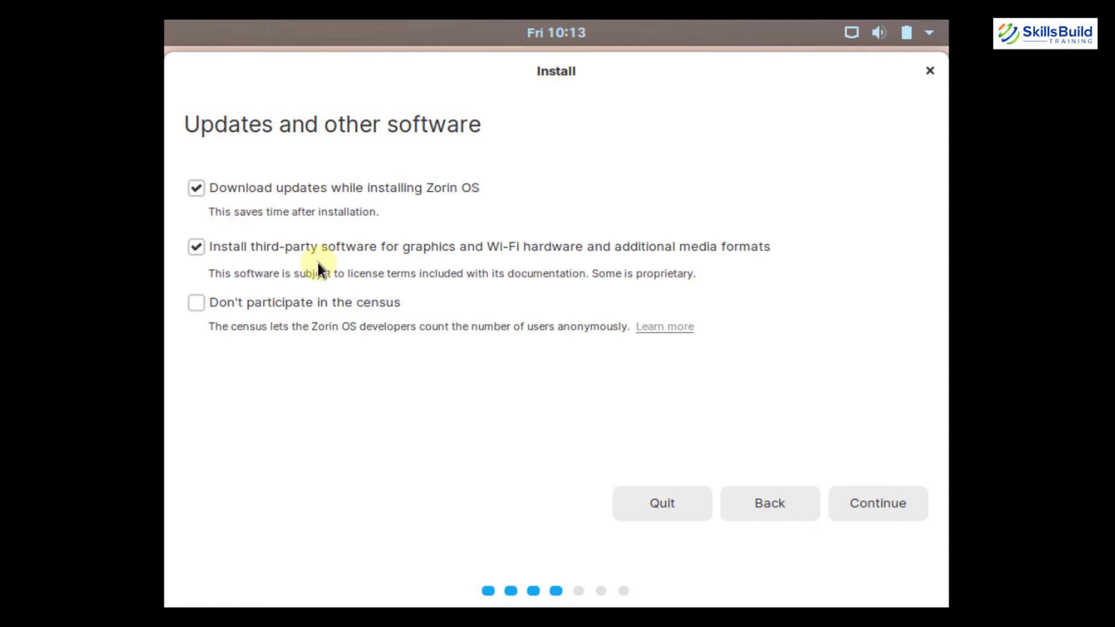
pyautogui.press('Tab')
pyautogui.press('Tab')
pyautogui.press('space')
pyautogui.click(862, 501)
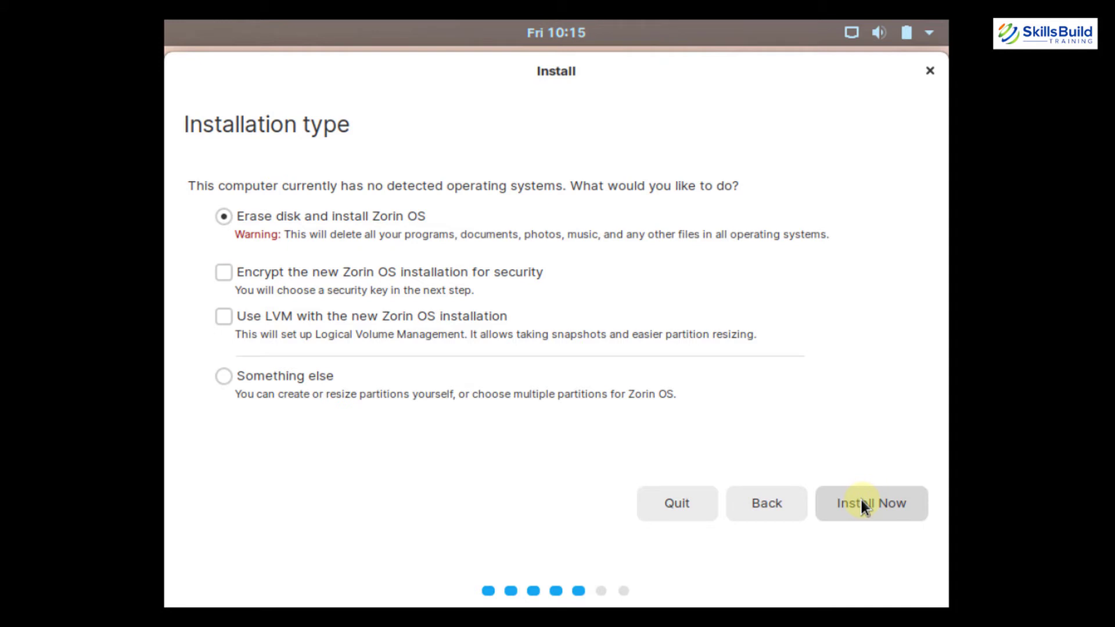
# Erase the disk and install Zorin OS, confirming the disk changes, and set the location on the world map.
pyautogui.click(863, 500)
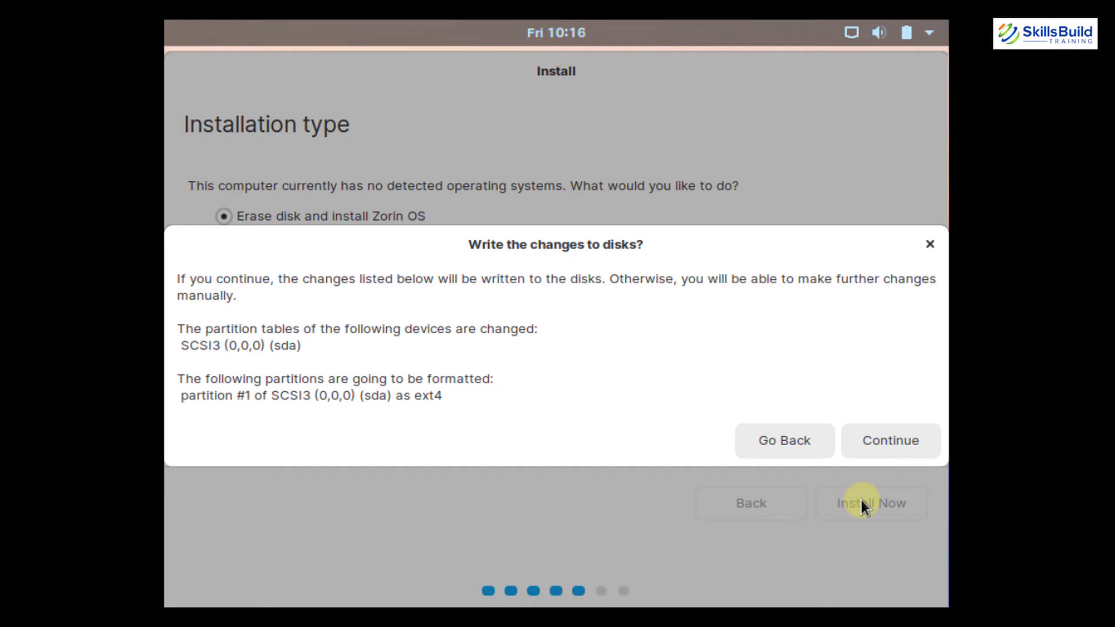
pyautogui.press('Return')
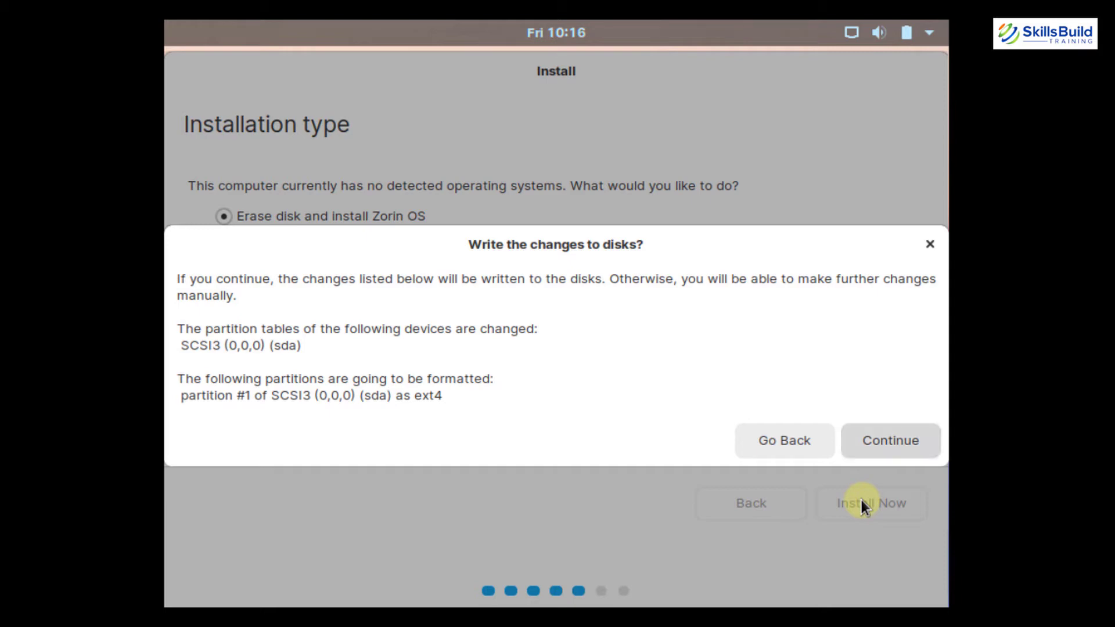
pyautogui.click(880, 437)
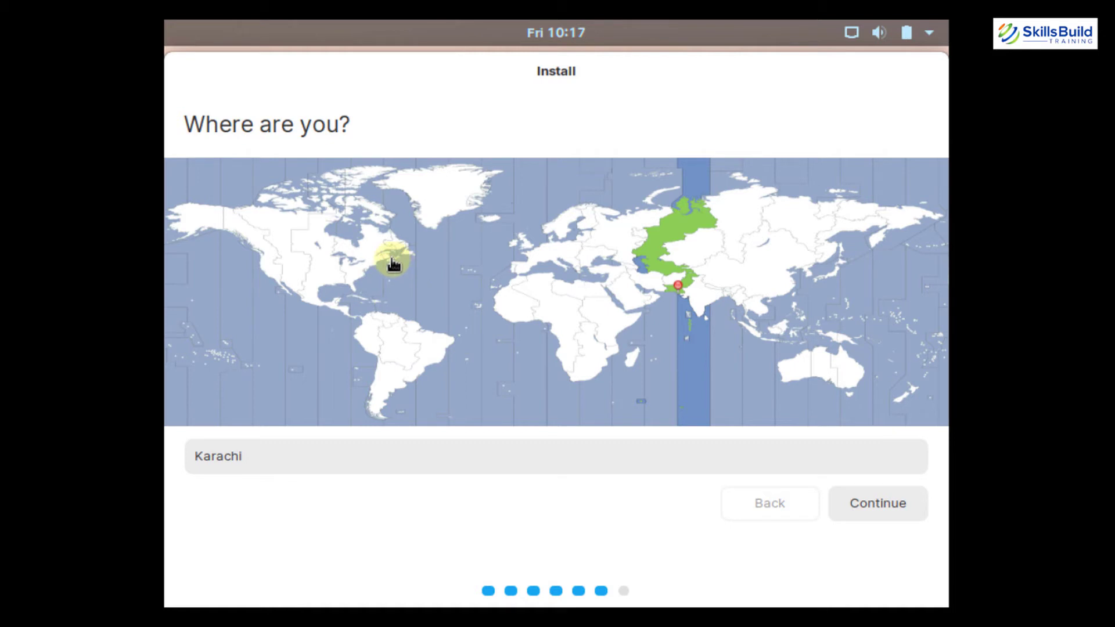
pyautogui.click(394, 265)
pyautogui.click(849, 503)
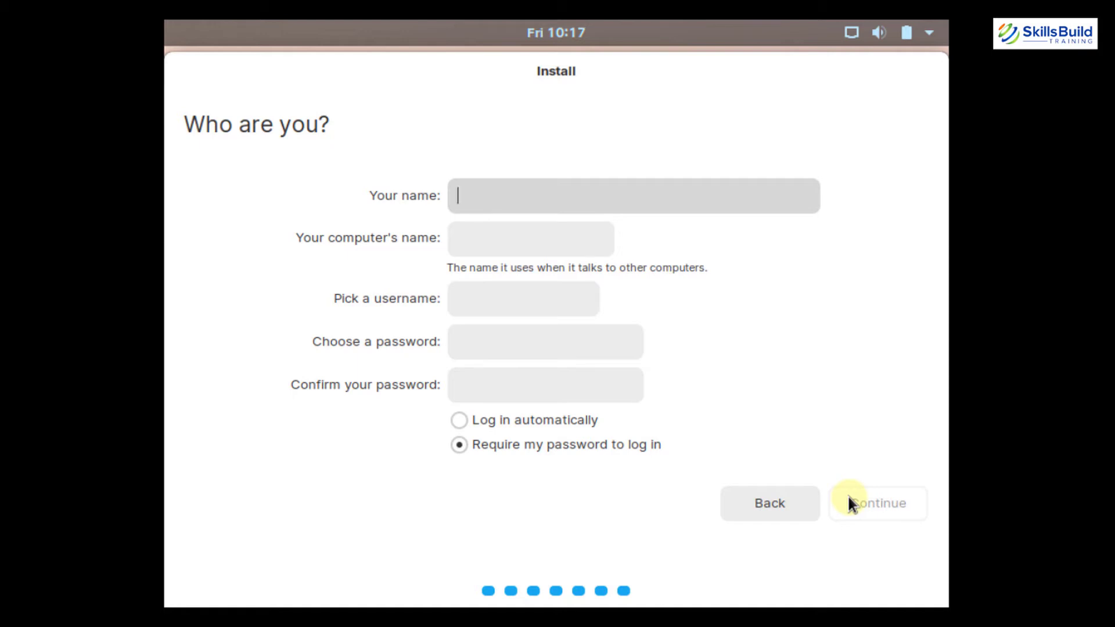
# Create the user account with linux as its name and computer name, and enter and confirm the account password.
pyautogui.write('linux')
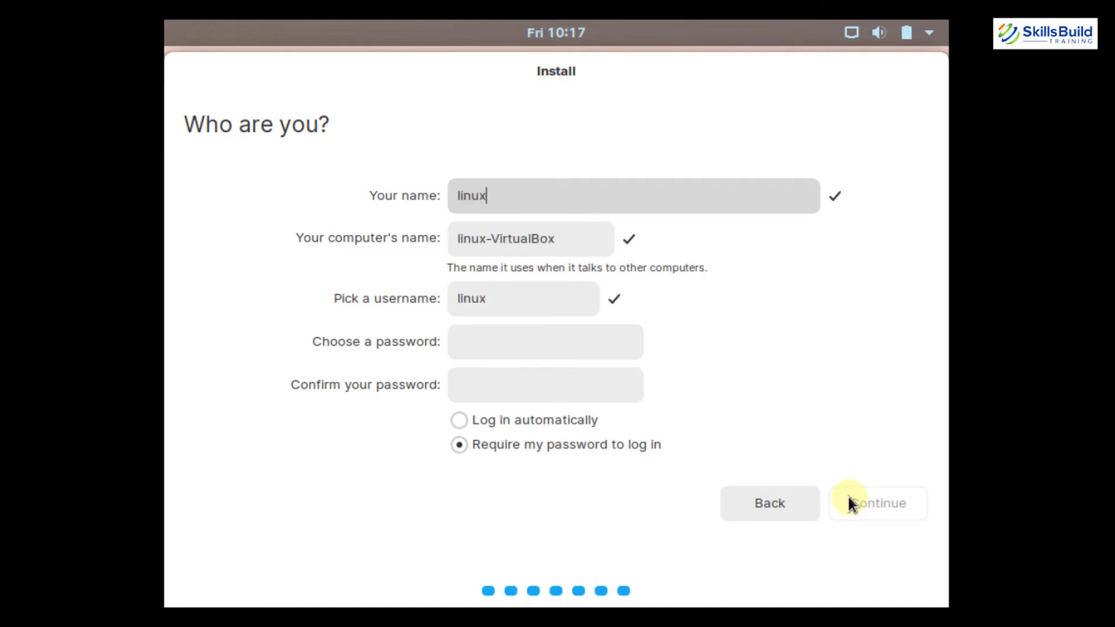
pyautogui.moveTo(588, 238); pyautogui.dragTo(483, 243)
pyautogui.press('BackSpace')
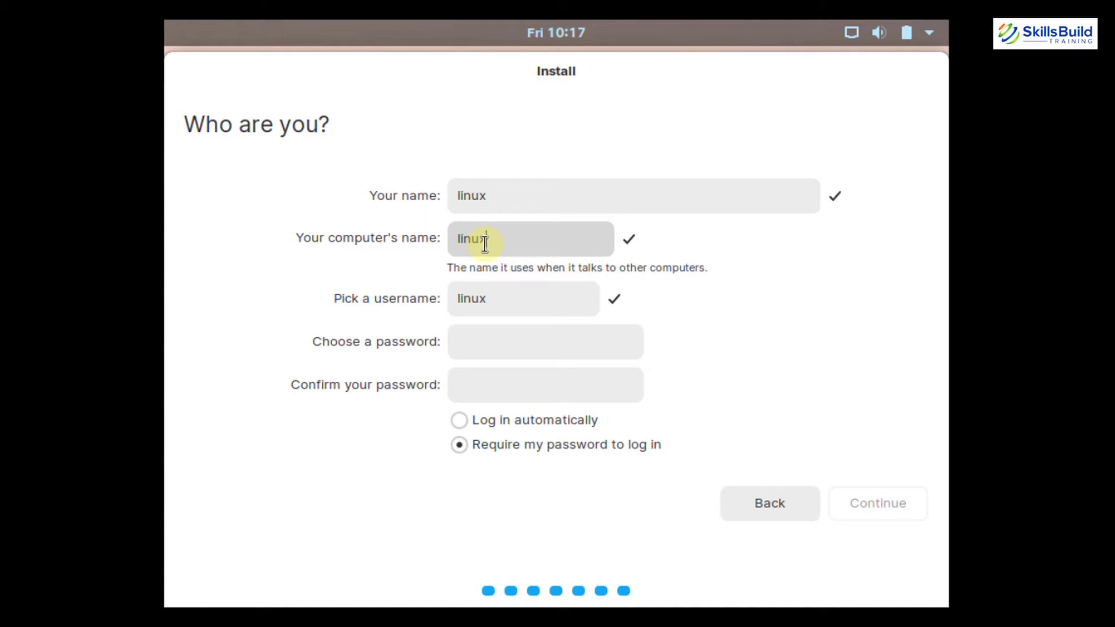
pyautogui.click(499, 341)
pyautogui.write('********')
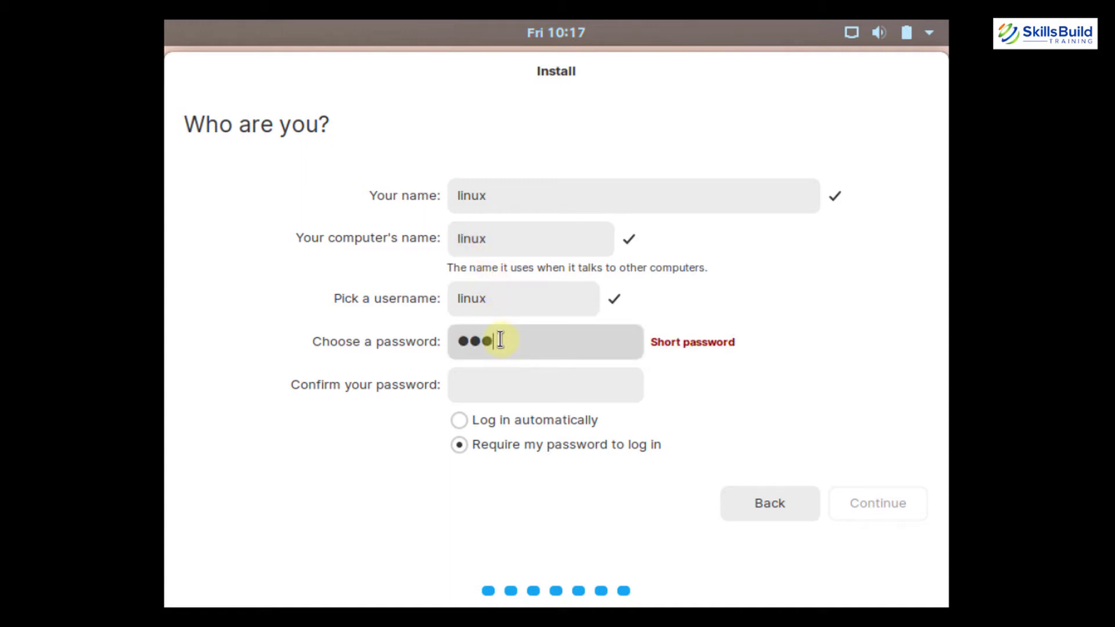
pyautogui.click(496, 400)
pyautogui.write('********')
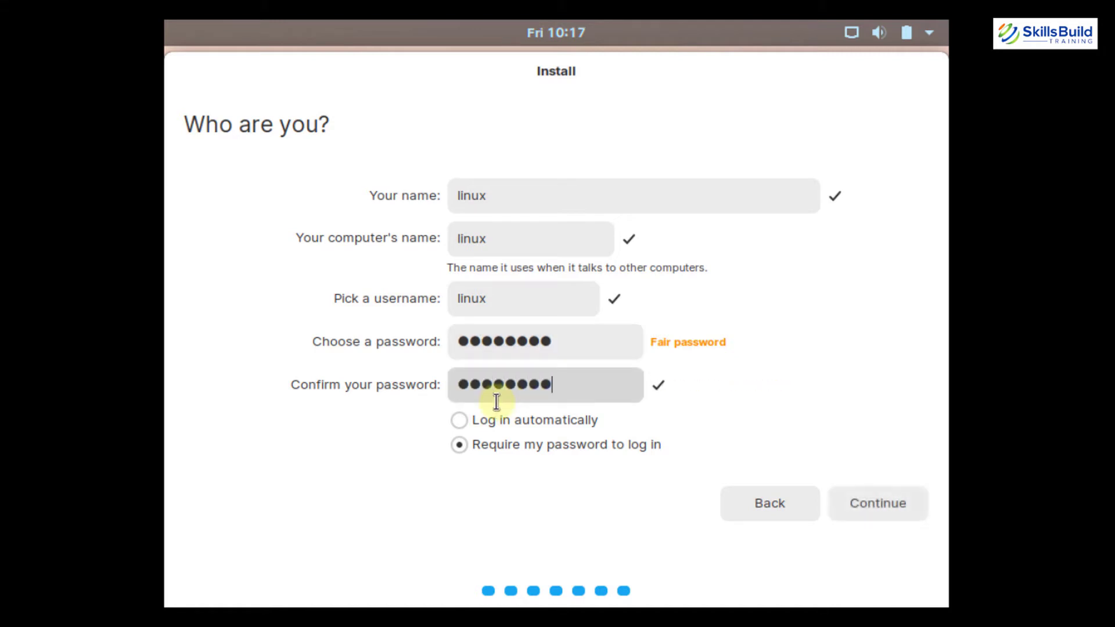
pyautogui.click(888, 493)
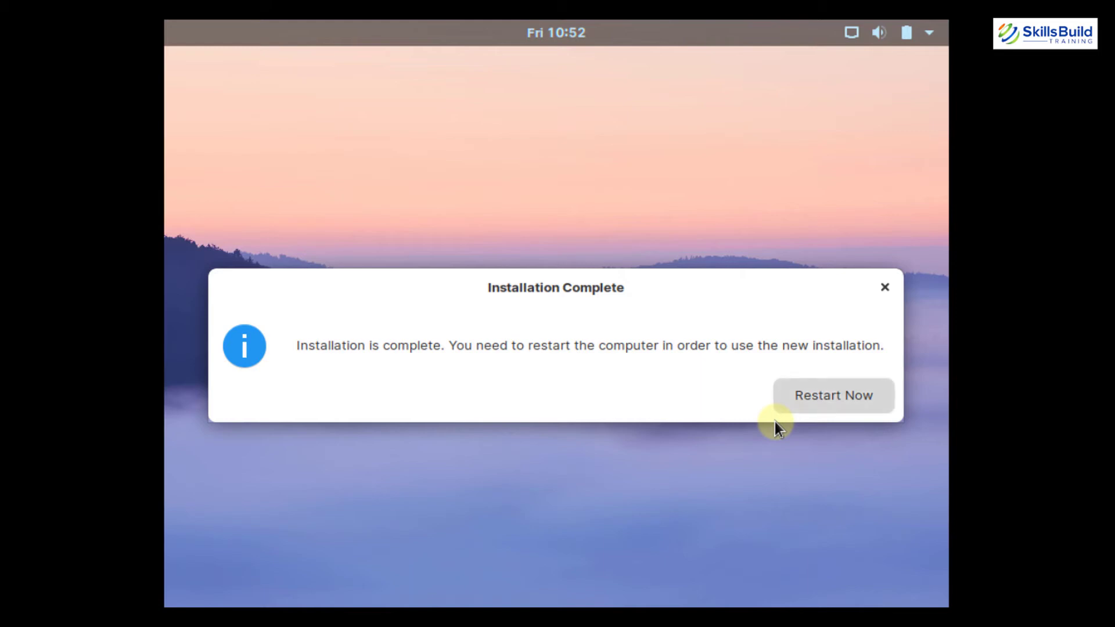
# Restart the virtual machine after the installation and sign in as linux with the account password.
pyautogui.click(816, 404)
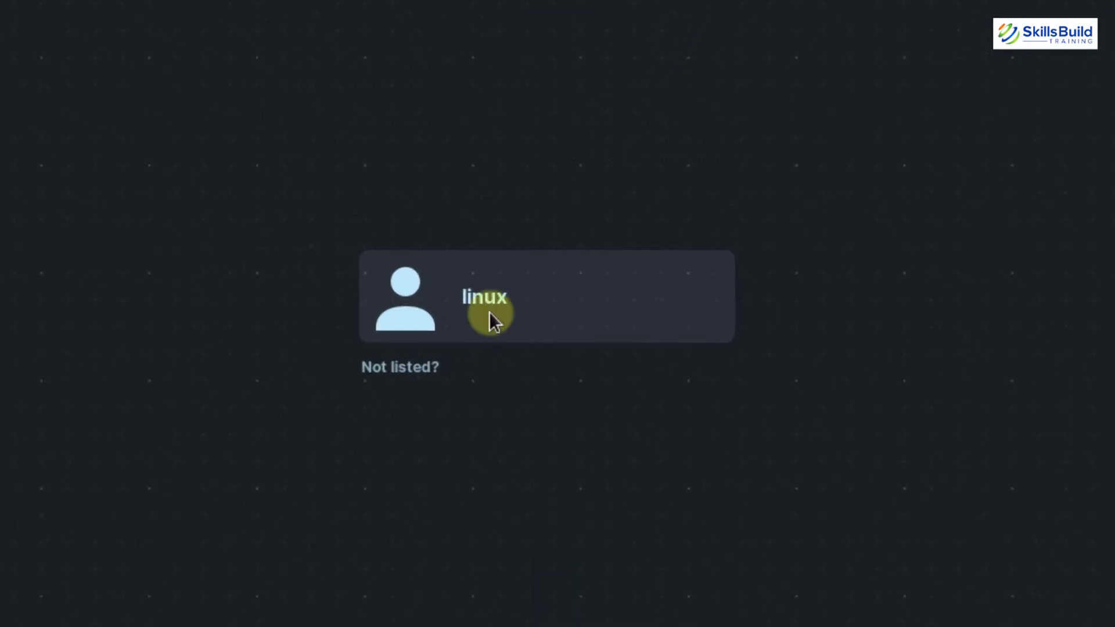
pyautogui.click(553, 309)
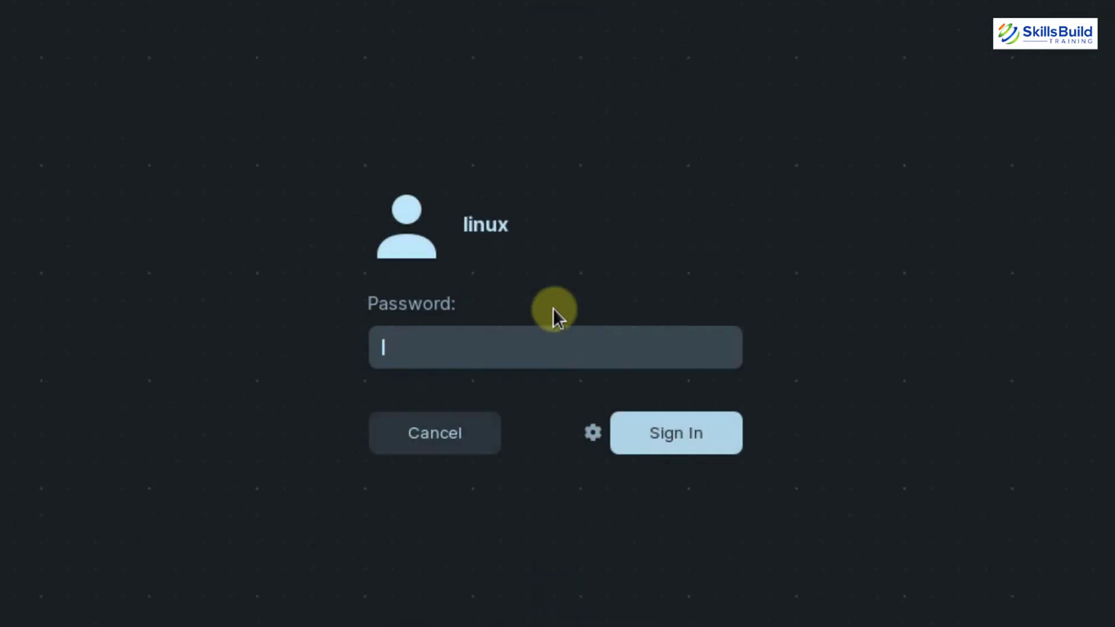
pyautogui.write('********')
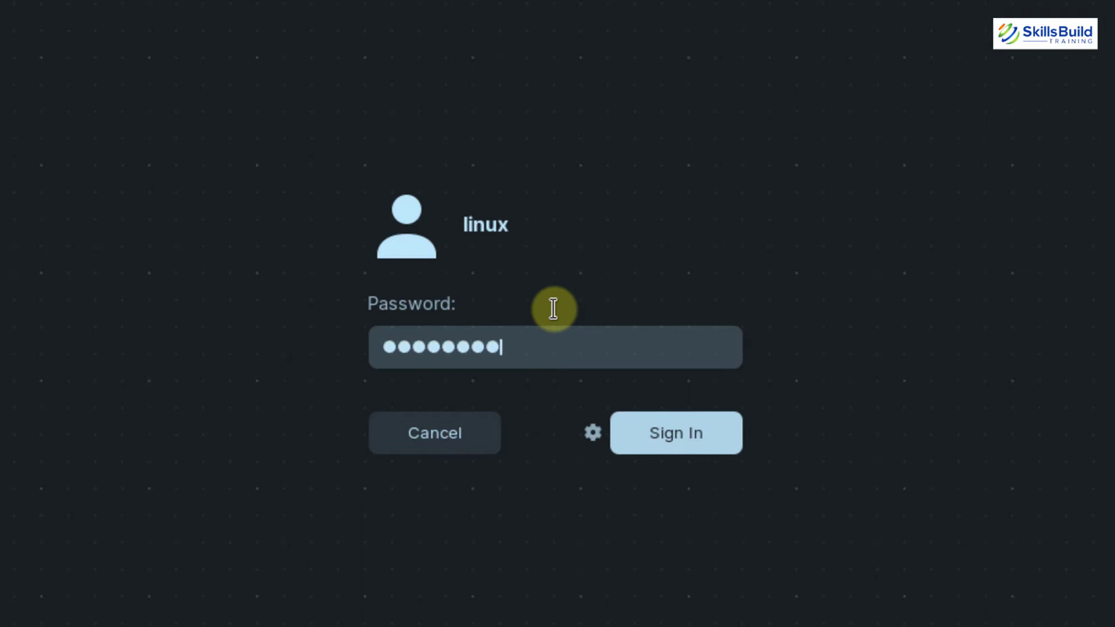
pyautogui.click(653, 413)
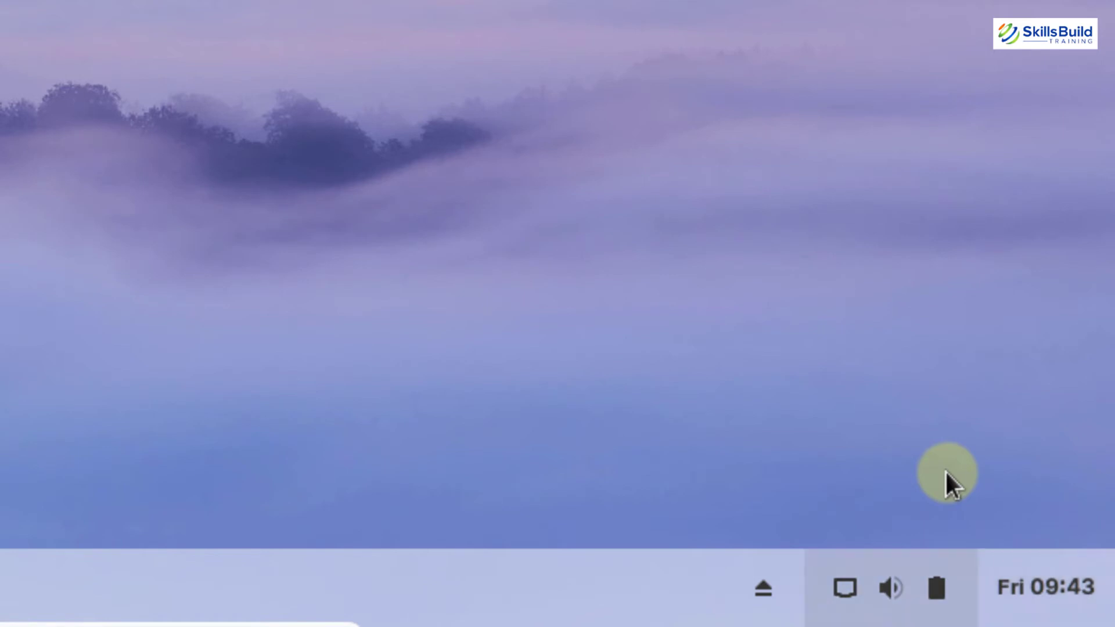
# Review the desktop's sound, network and power controls, and look through the Home and Documents folders in the file manager.
pyautogui.press('Return')
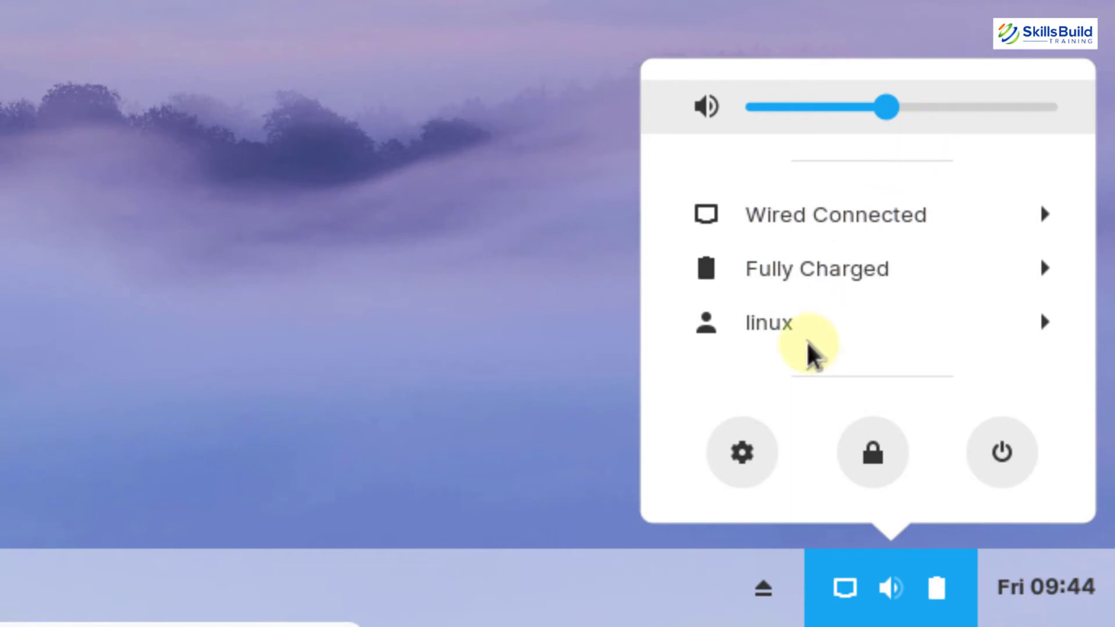
pyautogui.press('Escape')
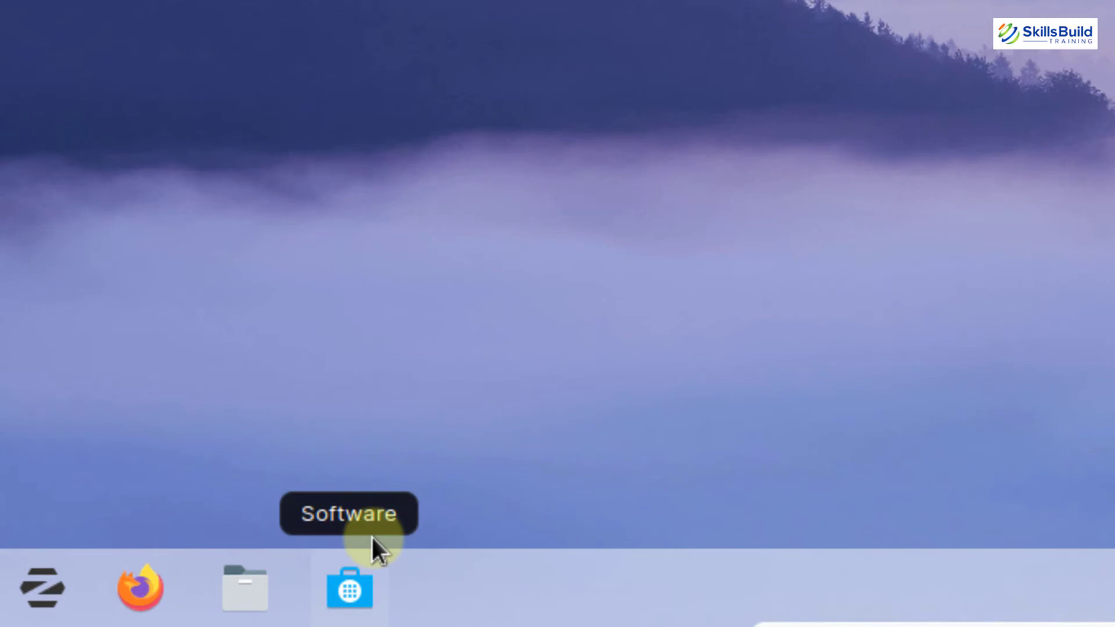
pyautogui.click(239, 592)
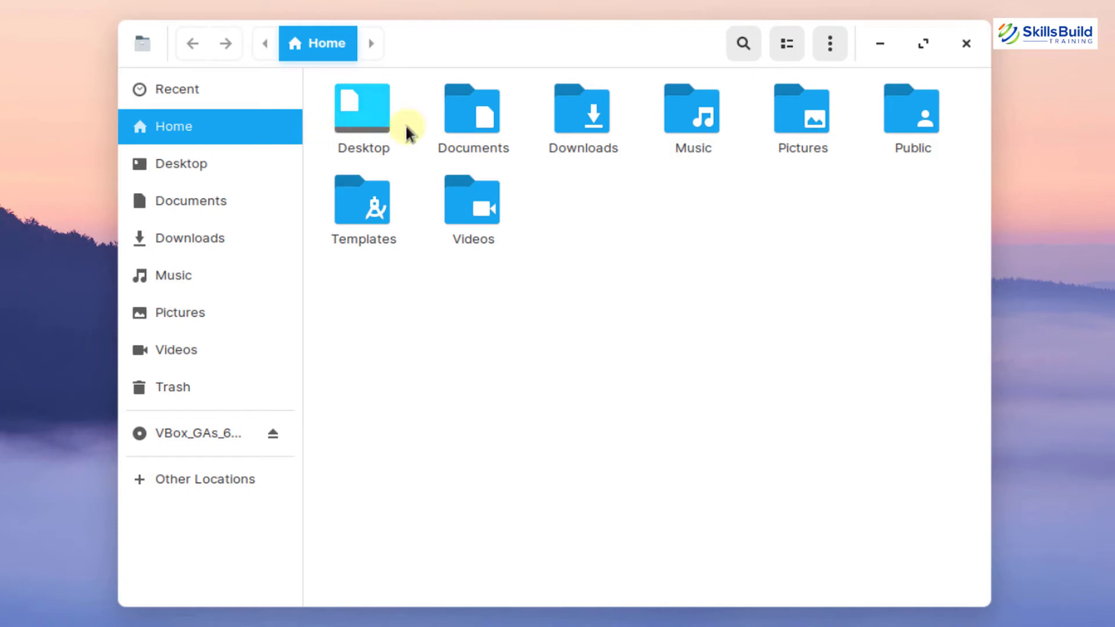
pyautogui.doubleClick(491, 129)
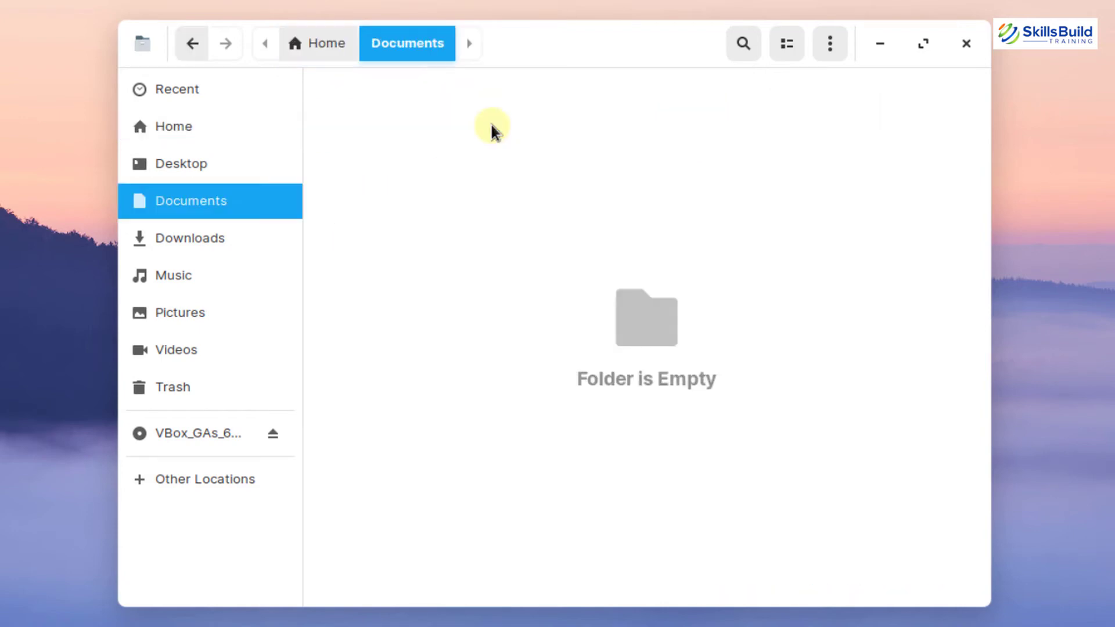
pyautogui.click(200, 45)
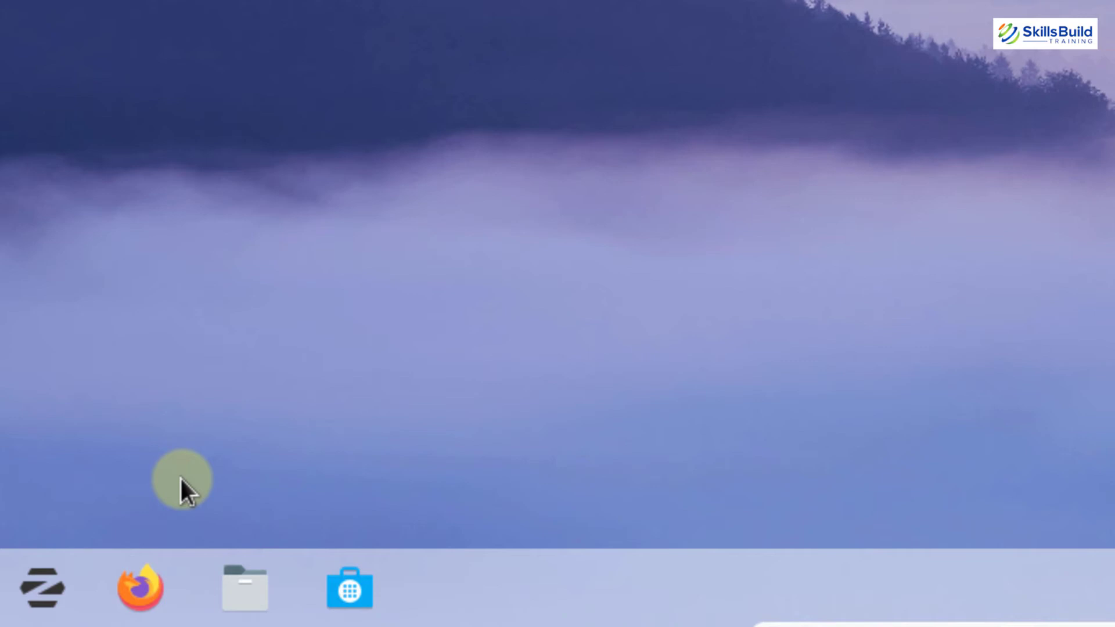
# Look through the Zorin application launcher and examine the programs in its Accessories category.
pyautogui.press('super')
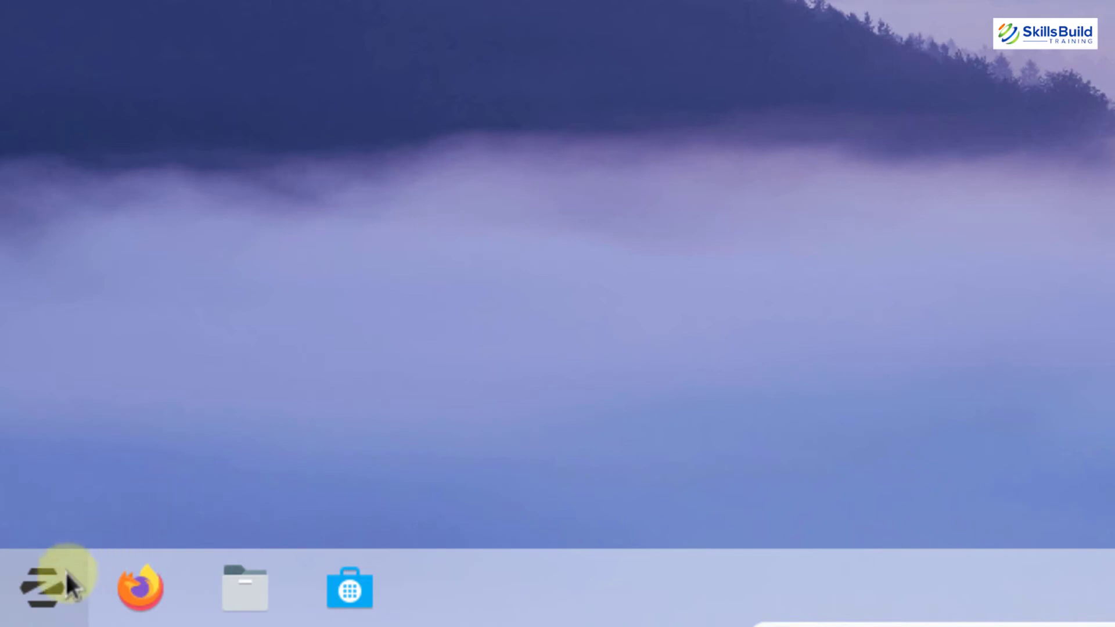
pyautogui.click(48, 588)
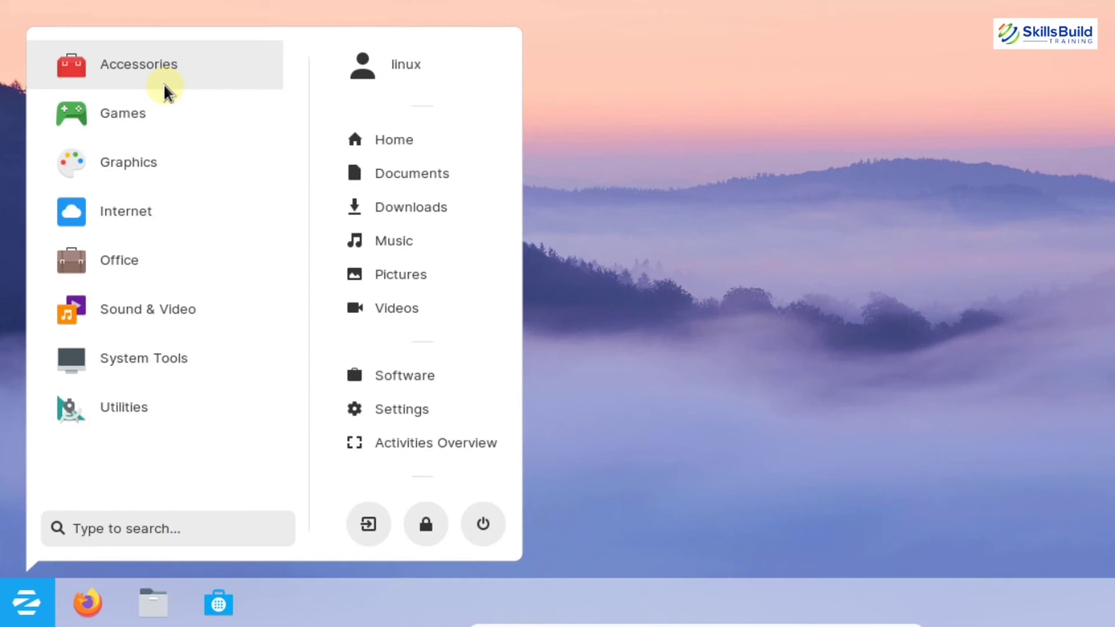
pyautogui.press('Down')
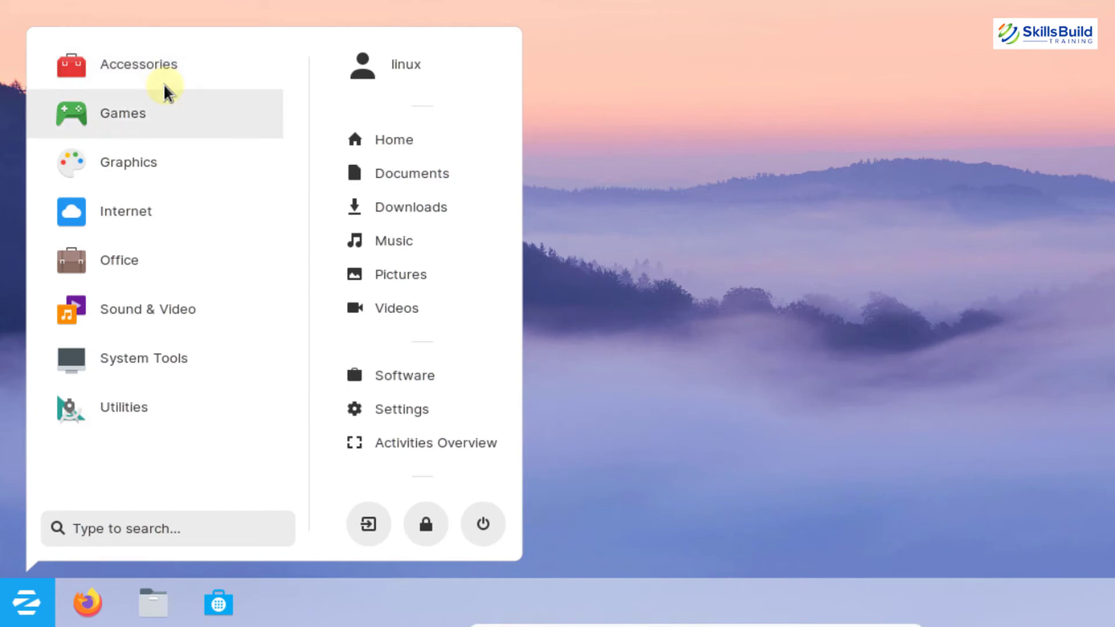
pyautogui.press('Up')
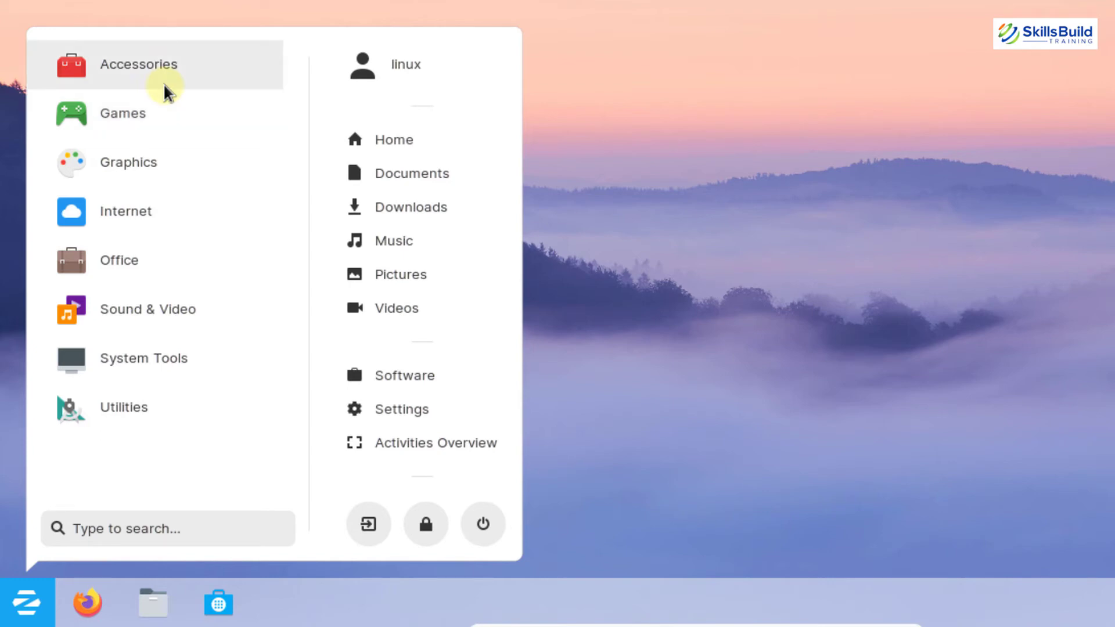
pyautogui.press('Down')
pyautogui.press('Down')
pyautogui.click(149, 71)
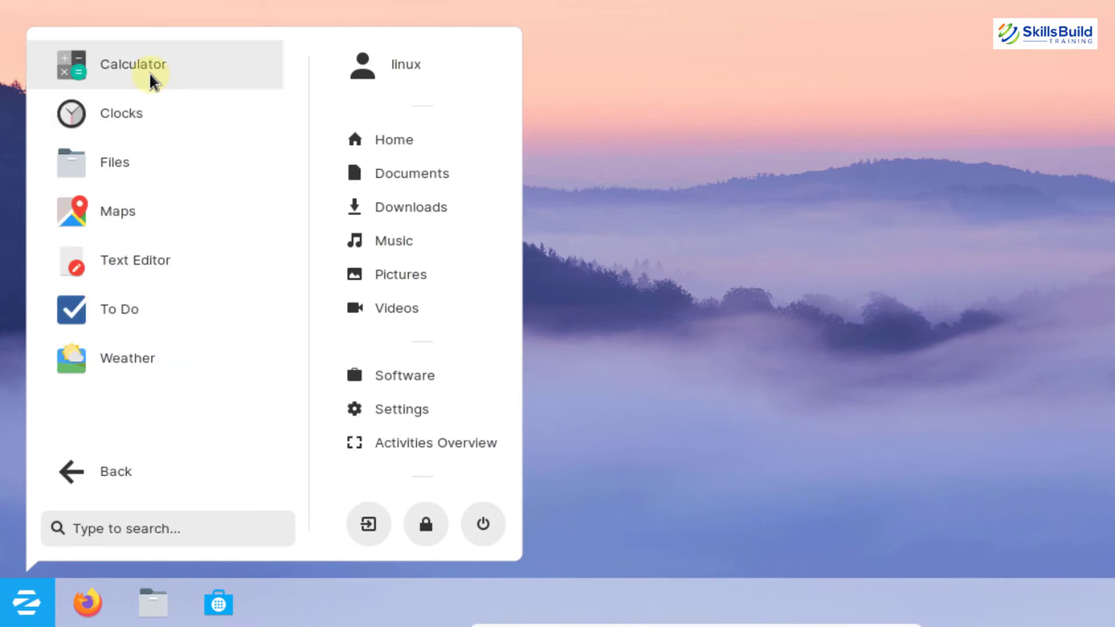
pyautogui.press('Down')
pyautogui.press('Down')
pyautogui.press('Down')
pyautogui.press('Down')
pyautogui.press('Down')
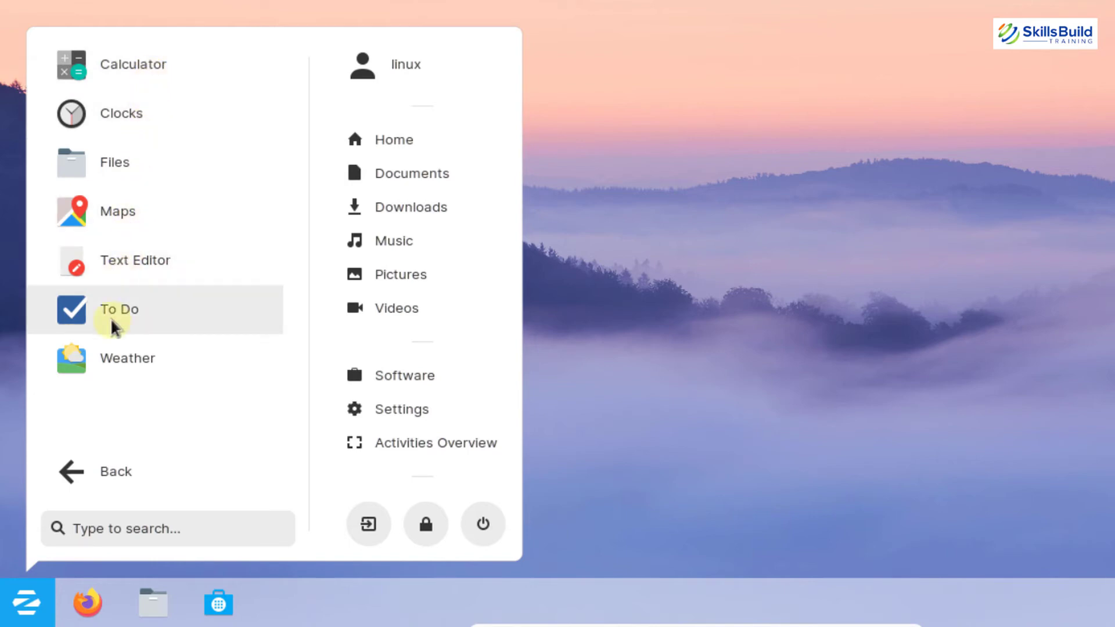
pyautogui.click(68, 490)
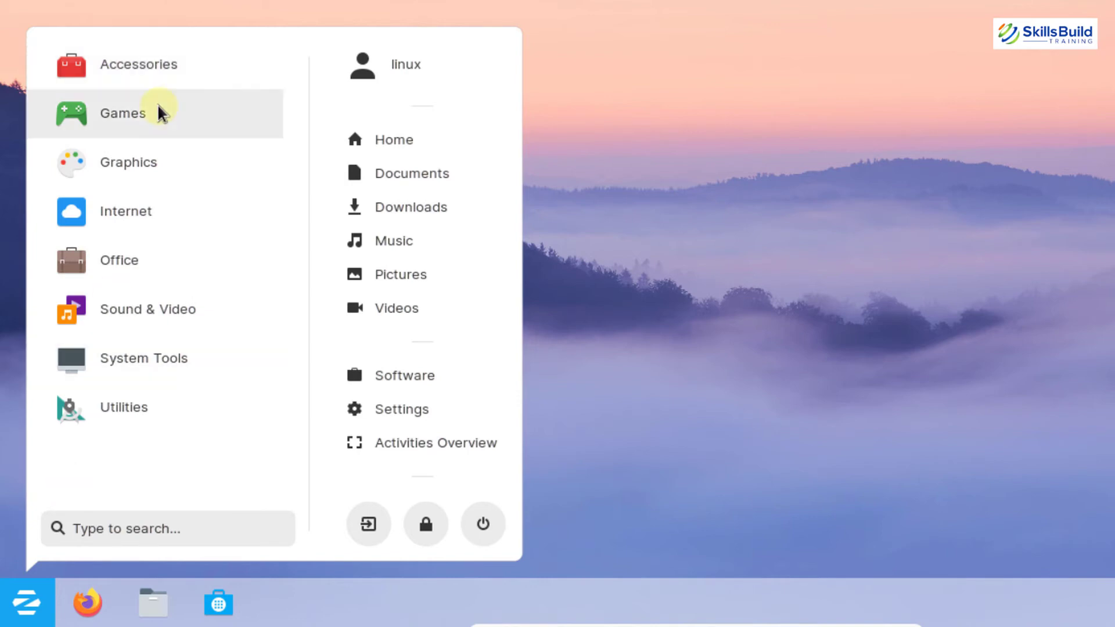
# Examine the programs installed in the Games and Graphics categories of the application launcher.
pyautogui.click(157, 103)
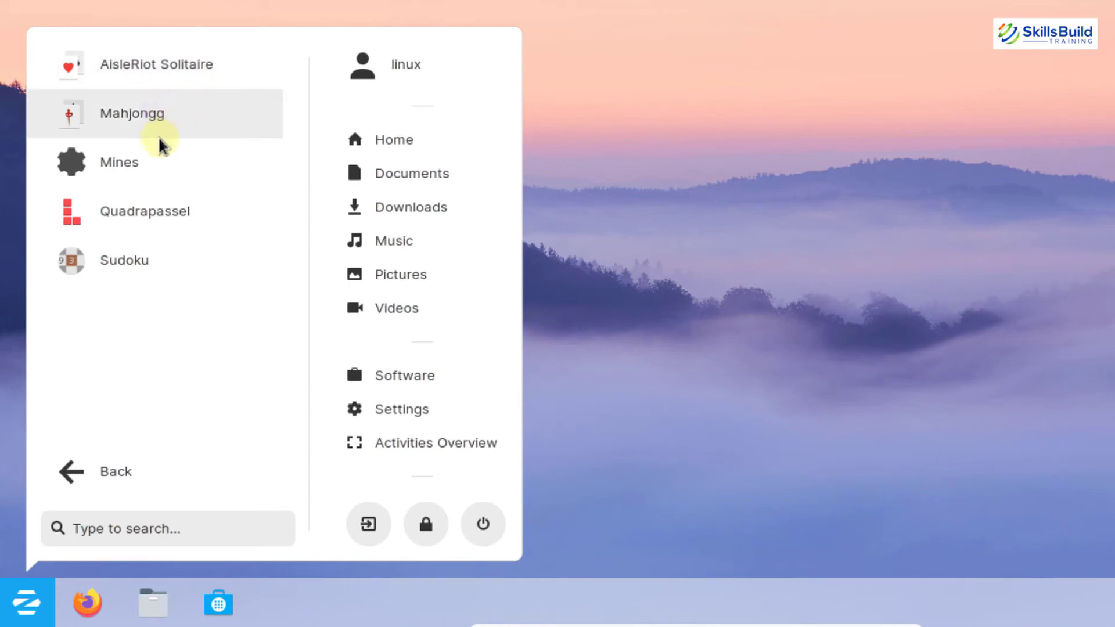
pyautogui.click(74, 468)
pyautogui.click(154, 164)
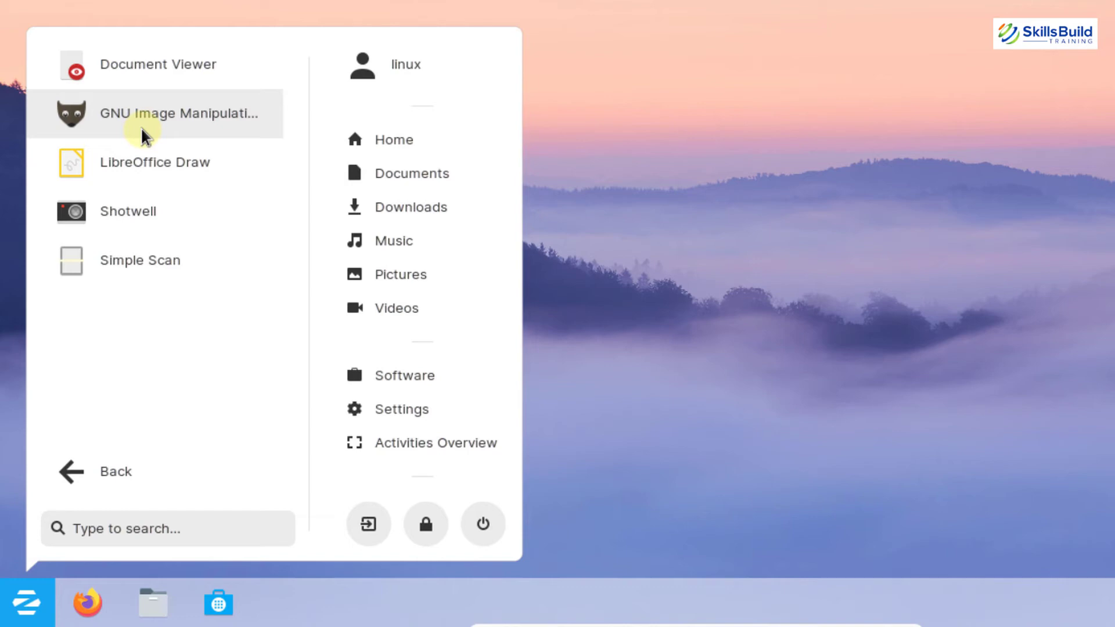
pyautogui.press('Up')
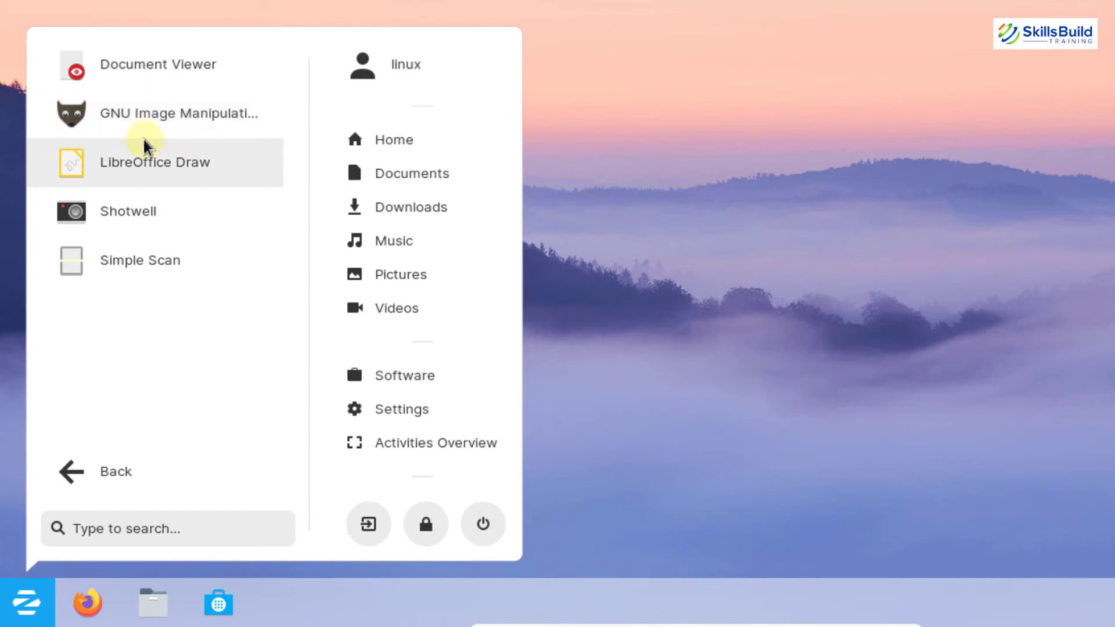
pyautogui.press('Down')
pyautogui.press('Down')
pyautogui.press('Down')
pyautogui.press('Return')
pyautogui.press('Up')
pyautogui.press('Up')
pyautogui.press('Up')
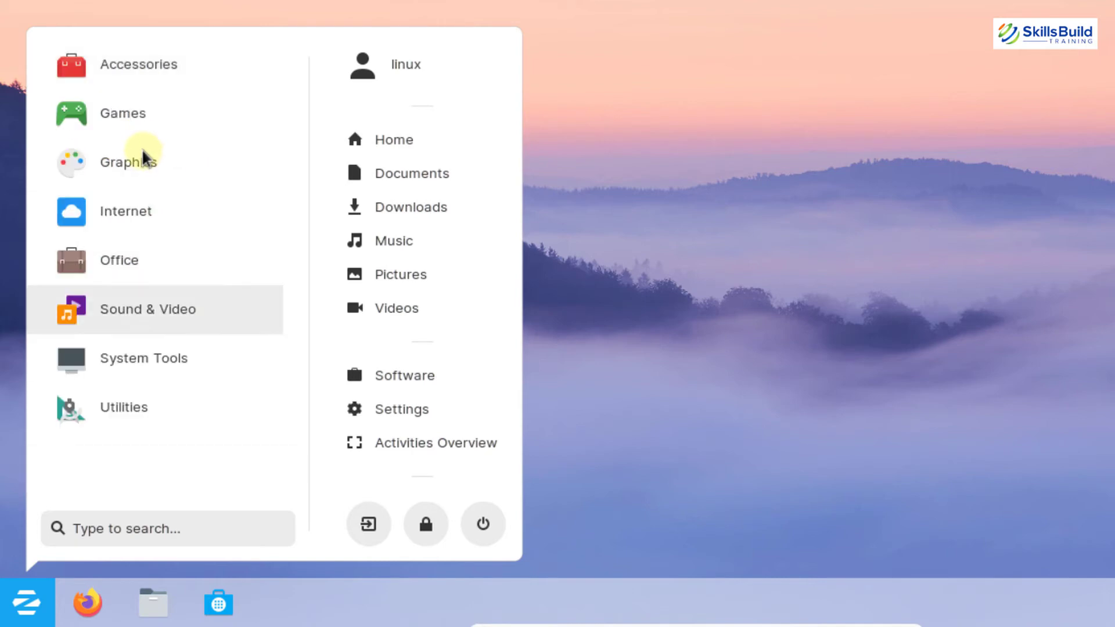
# Examine the programs in the Office category, including the LibreOffice applications down to the end of the list.
pyautogui.click(127, 277)
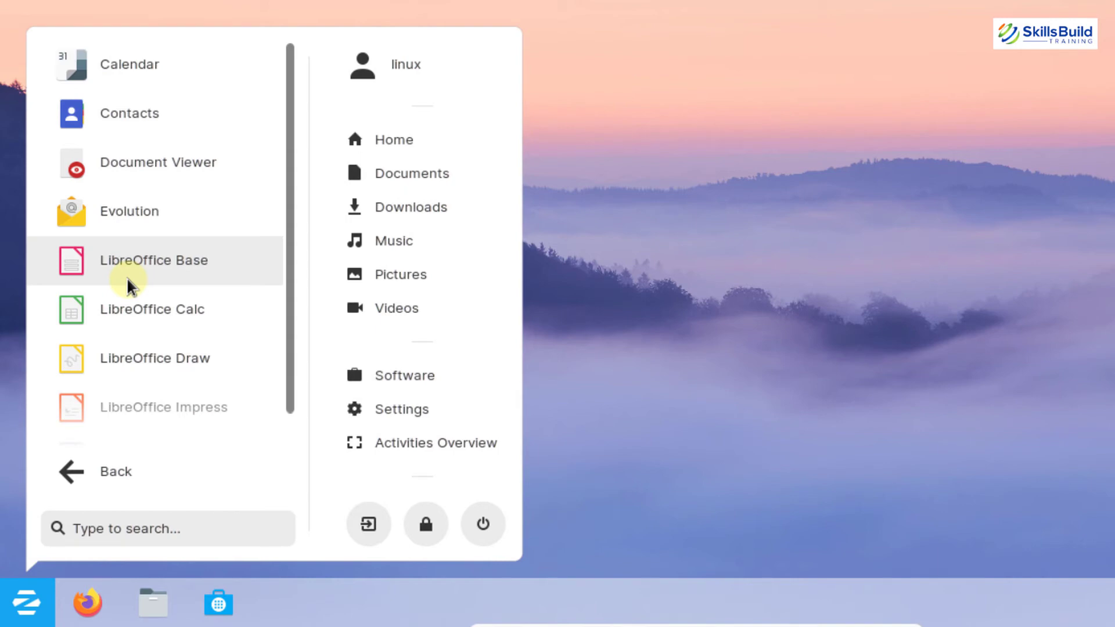
pyautogui.click(80, 469)
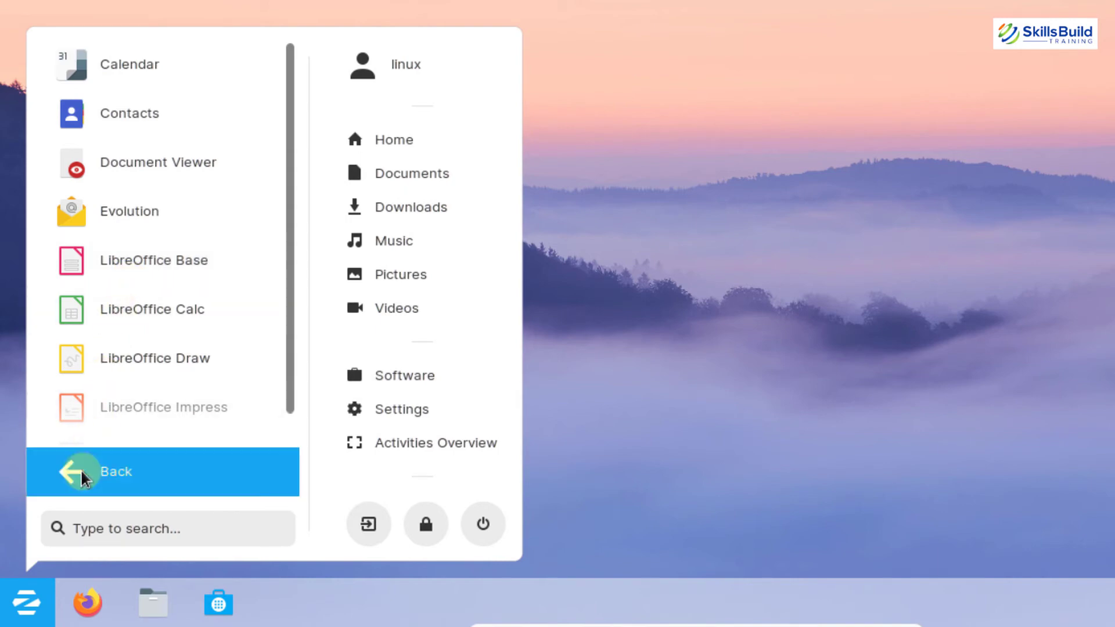
pyautogui.press('Up')
pyautogui.press('Up')
pyautogui.click(133, 271)
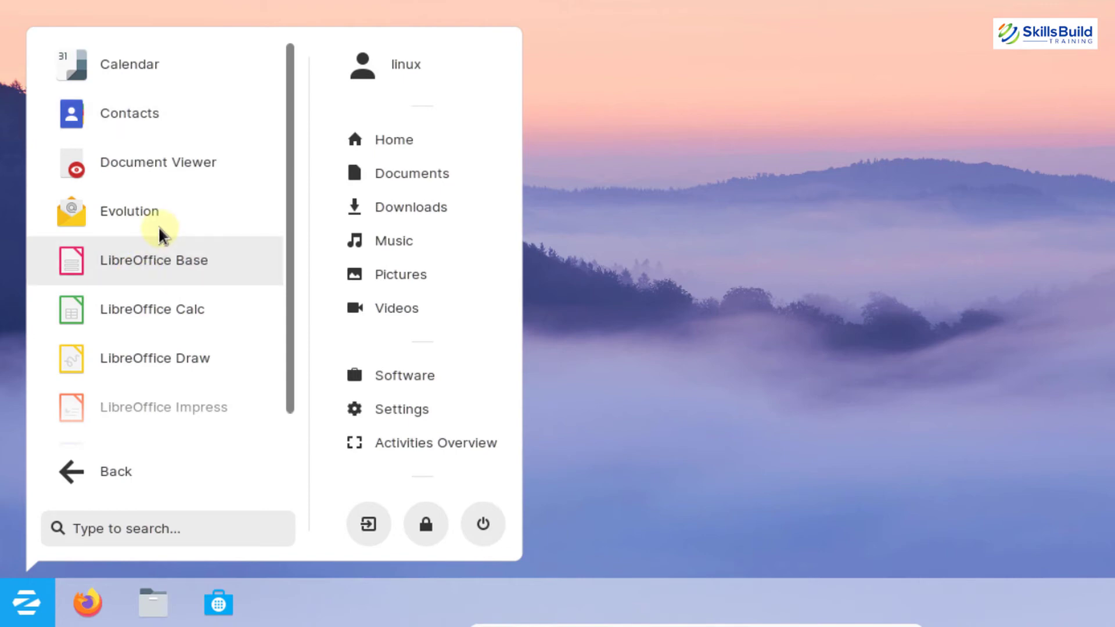
pyautogui.press('Down')
pyautogui.press('Down')
pyautogui.press('Down')
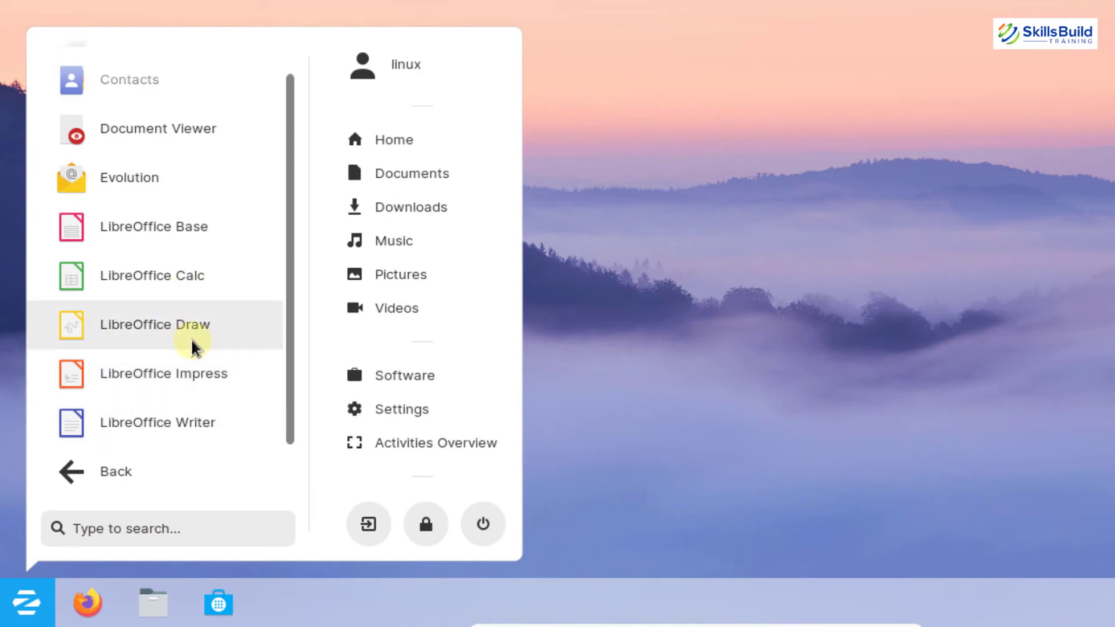
# Review the Office category once more from its end back to Calendar, and close the application launcher.
pyautogui.press('Up')
pyautogui.press('Up')
pyautogui.press('Up')
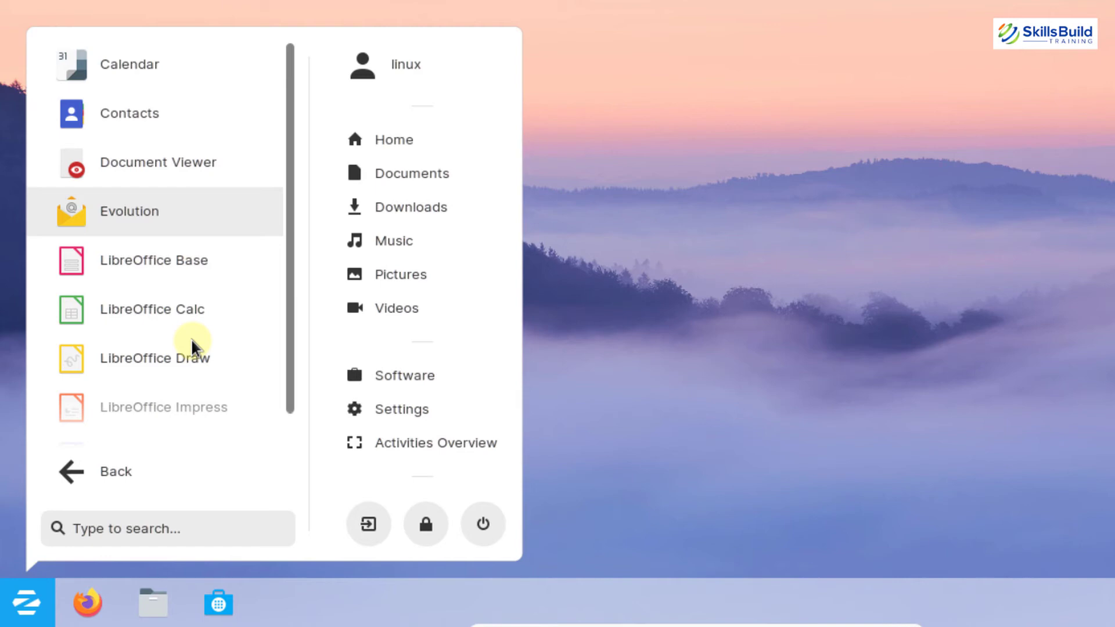
pyautogui.click(384, 145)
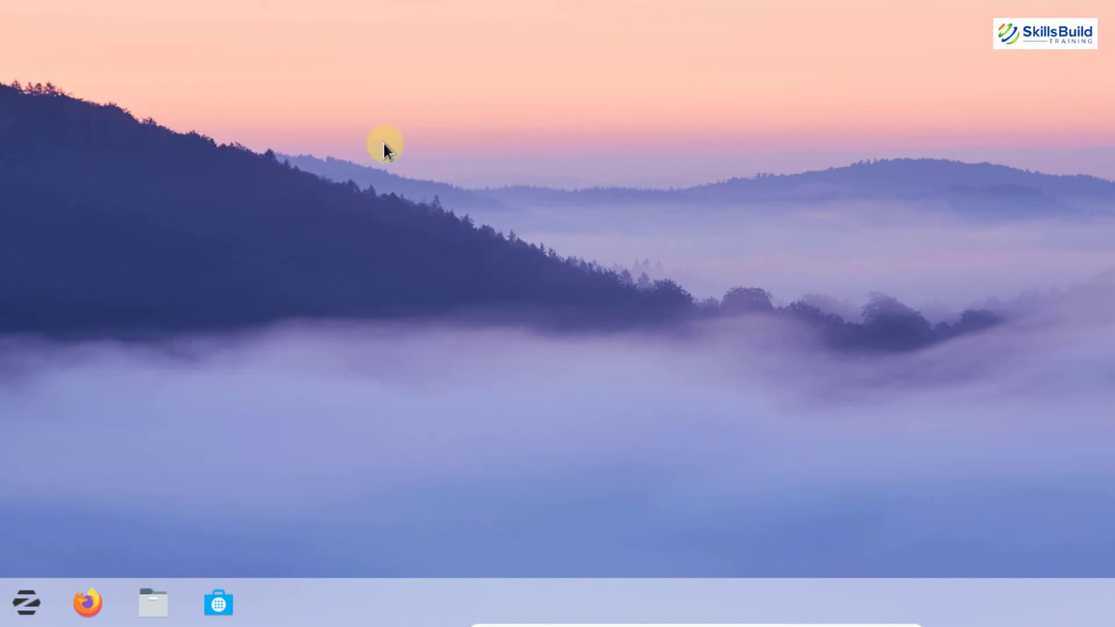
# Look over the folder and system shortcuts in the Zorin launcher and open the Settings application.
pyautogui.press('super')
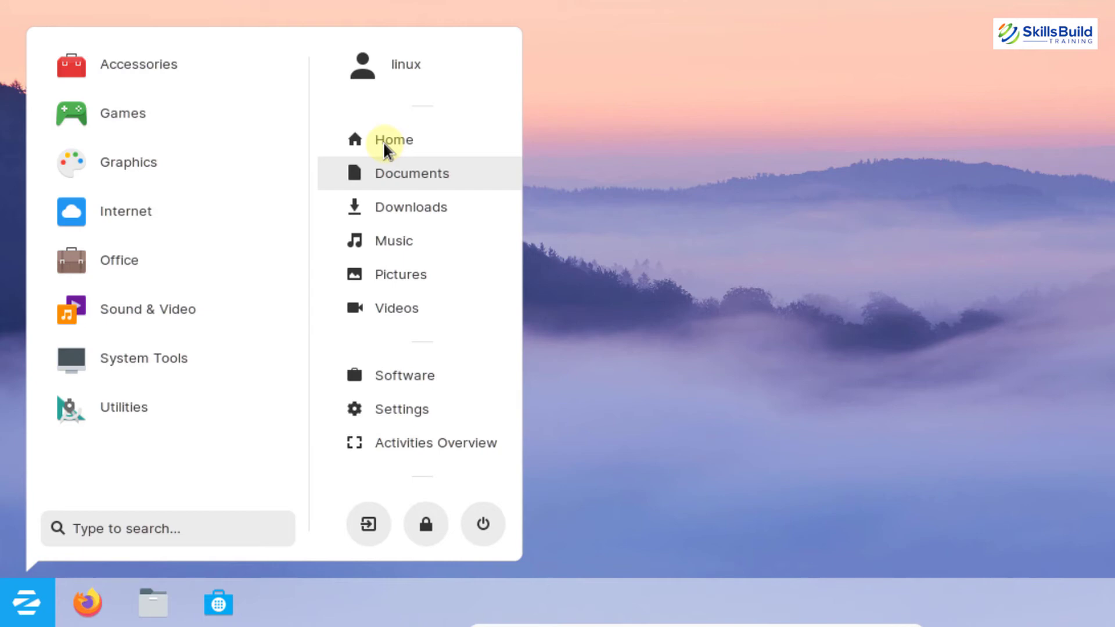
pyautogui.press('Down')
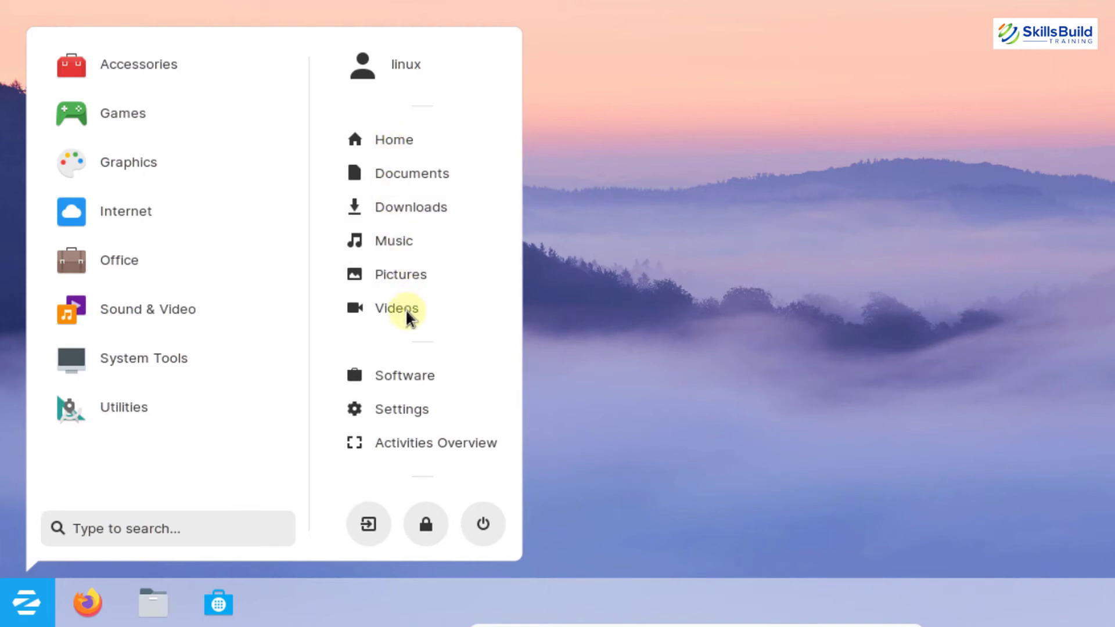
pyautogui.press('Down')
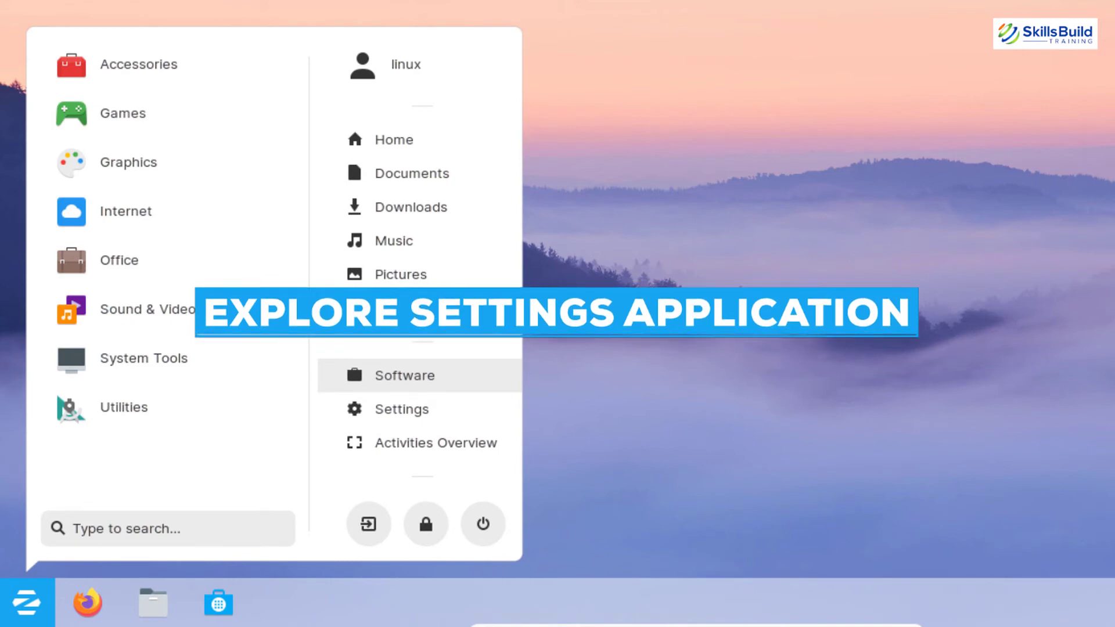
pyautogui.press('Down')
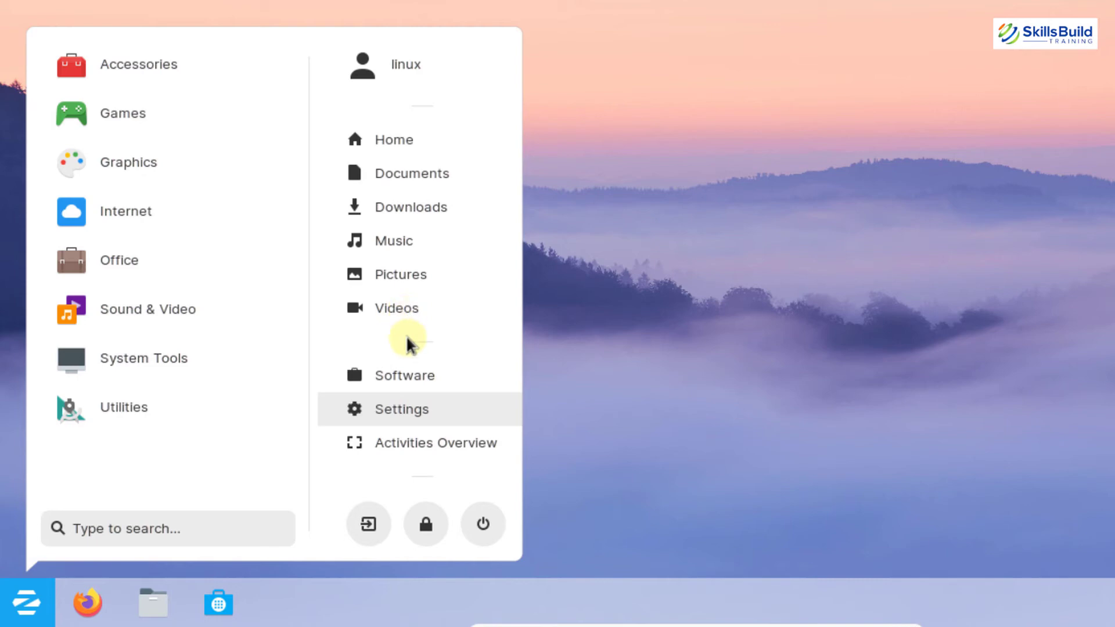
pyautogui.click(409, 410)
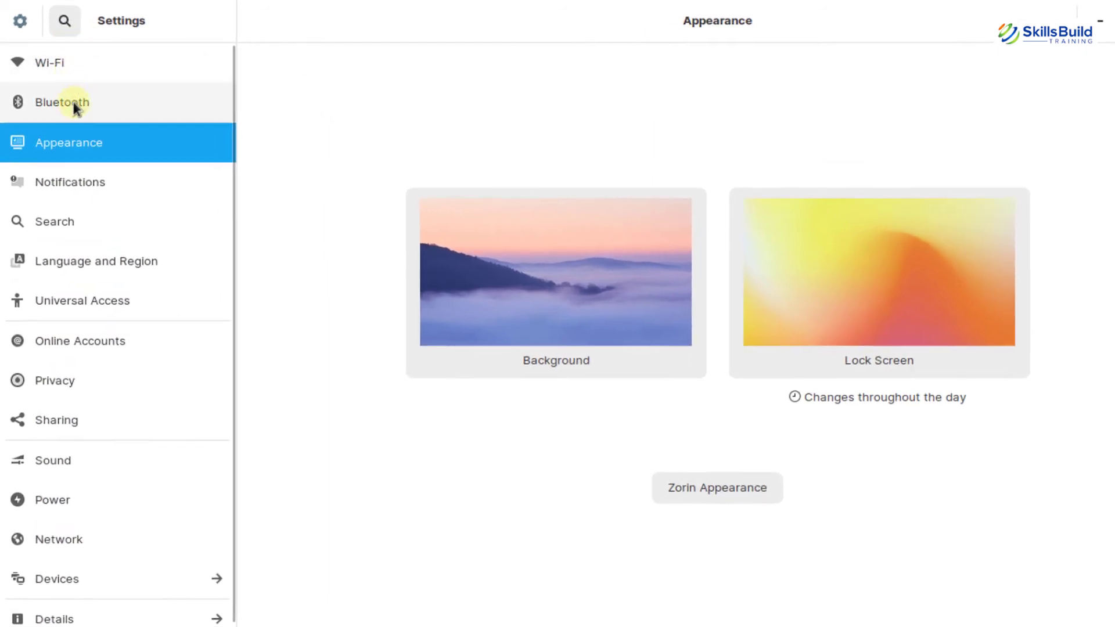
# Check the Wi-Fi and Bluetooth pages in Settings and return to the Appearance page.
pyautogui.press('Up')
pyautogui.press('Up')
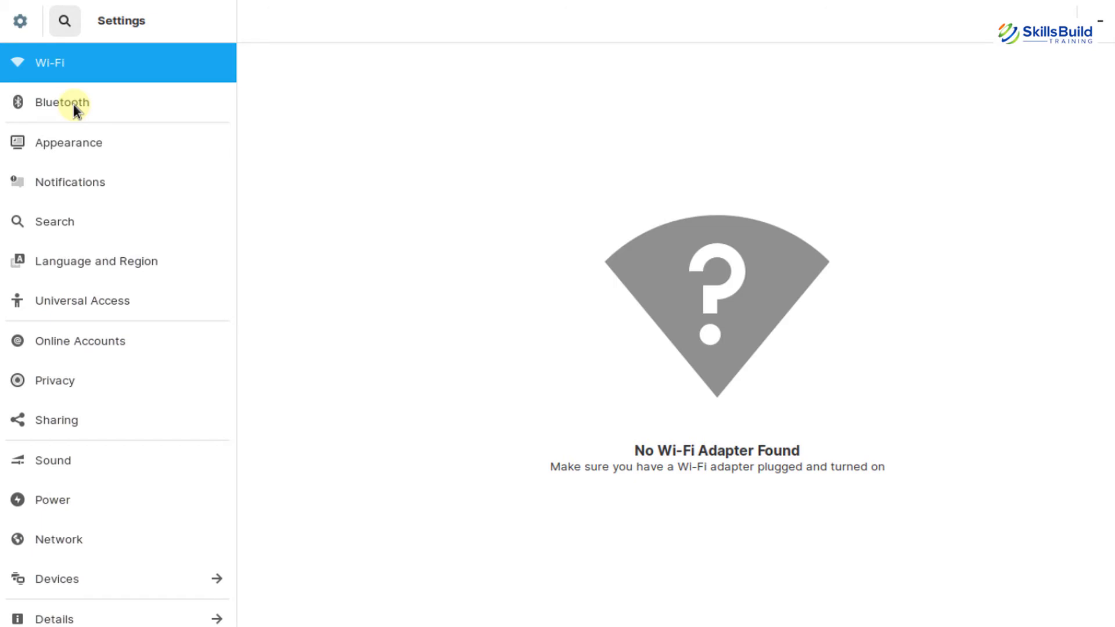
pyautogui.click(73, 104)
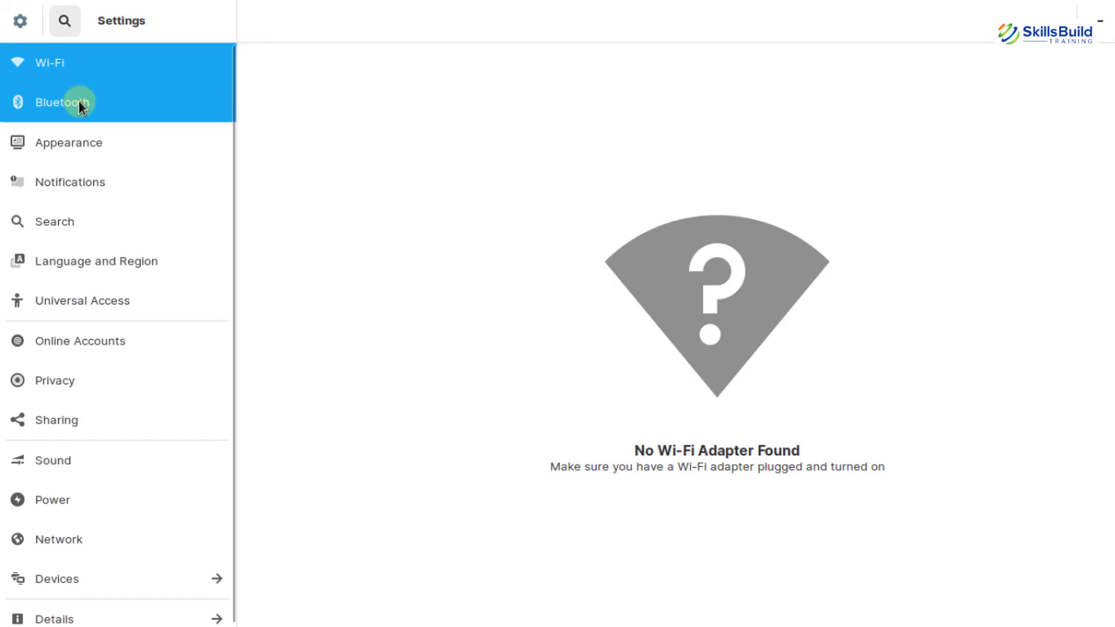
pyautogui.press('Down')
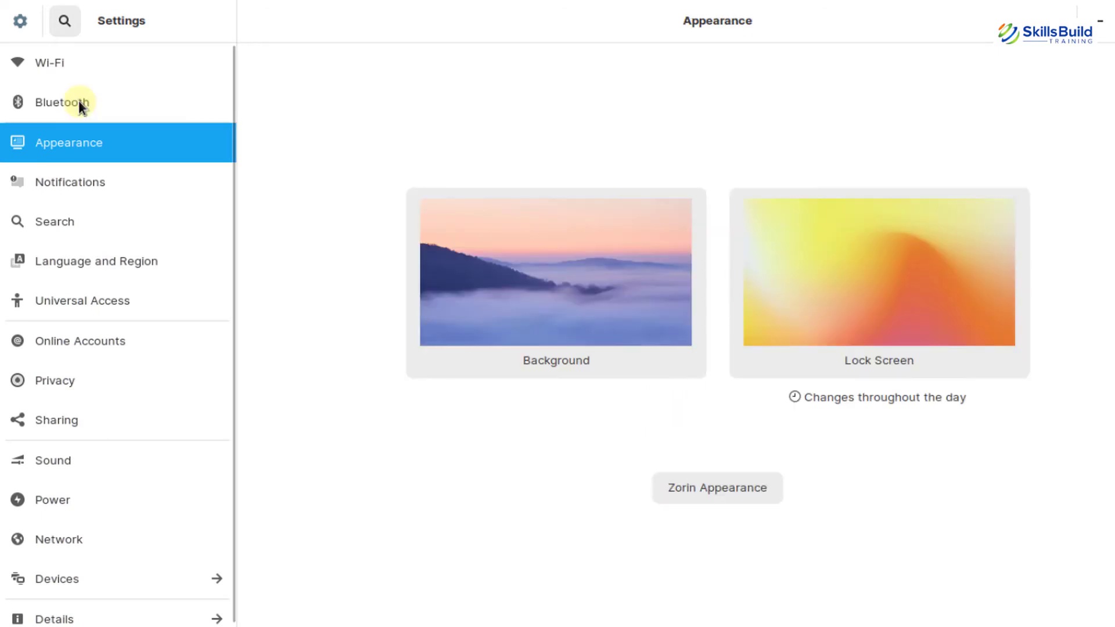
# Examine the available desktop backgrounds among the wallpapers, pictures and colours.
pyautogui.click(479, 232)
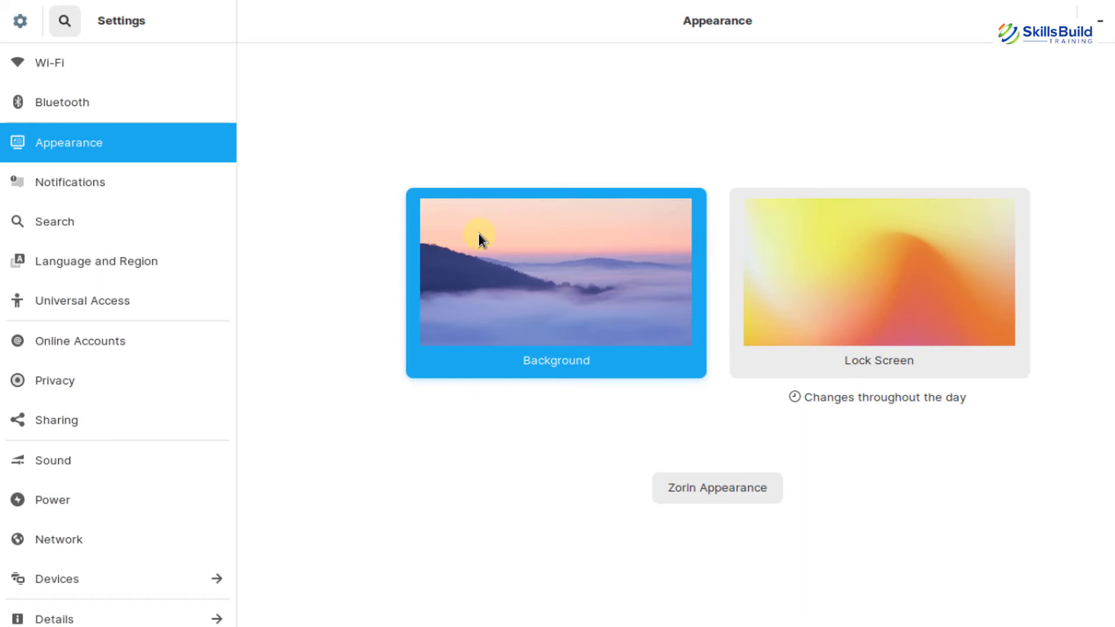
pyautogui.click(784, 274)
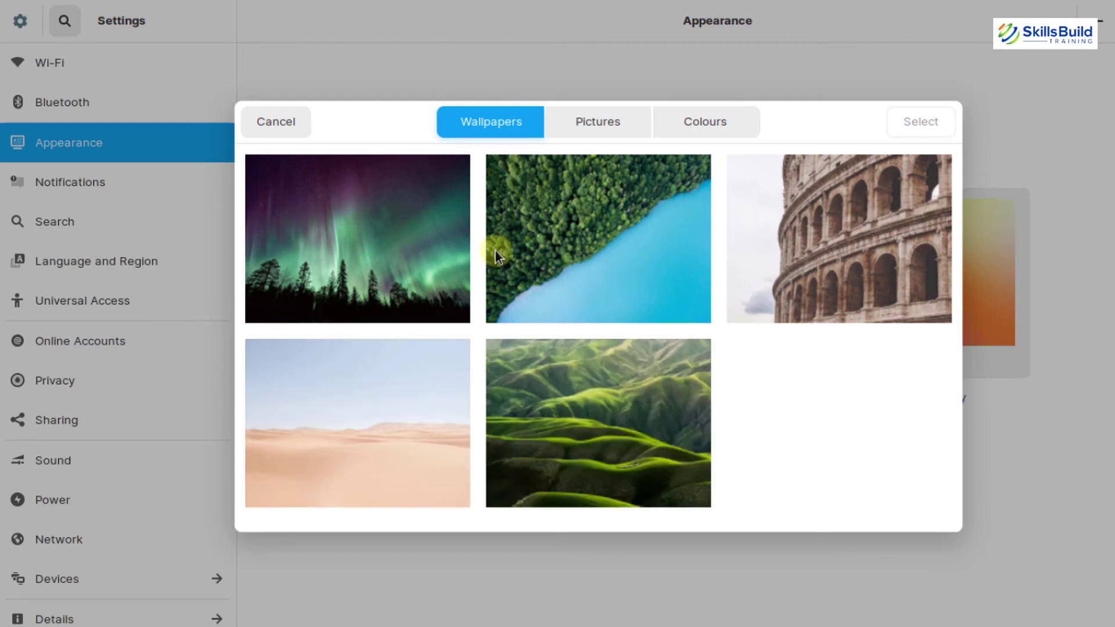
pyautogui.scroll(-3, 496, 251)
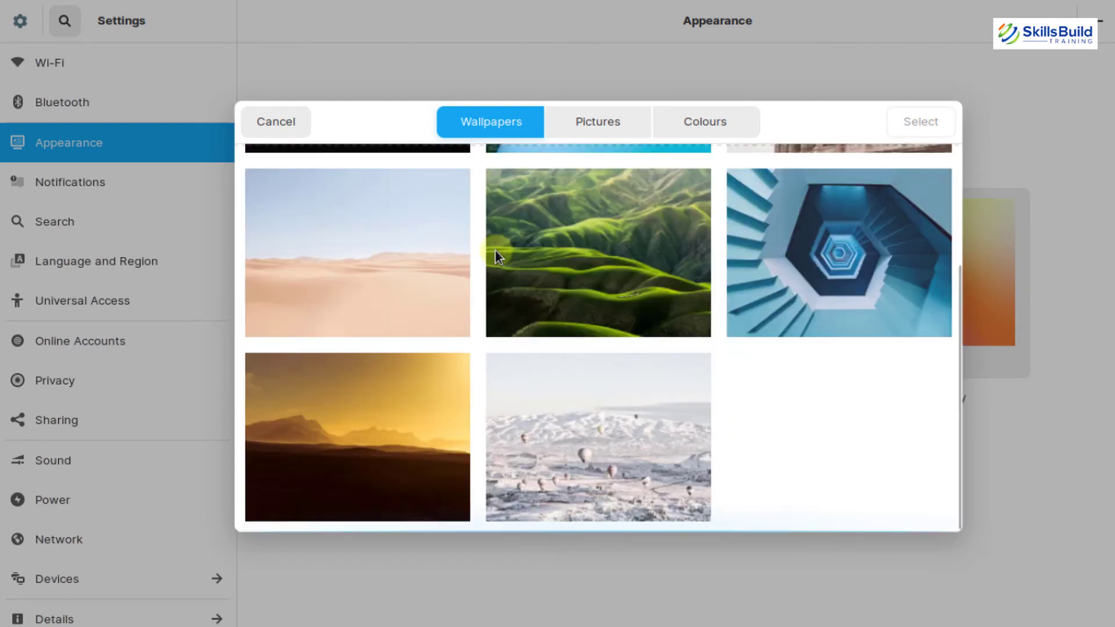
pyautogui.scroll(3, 496, 250)
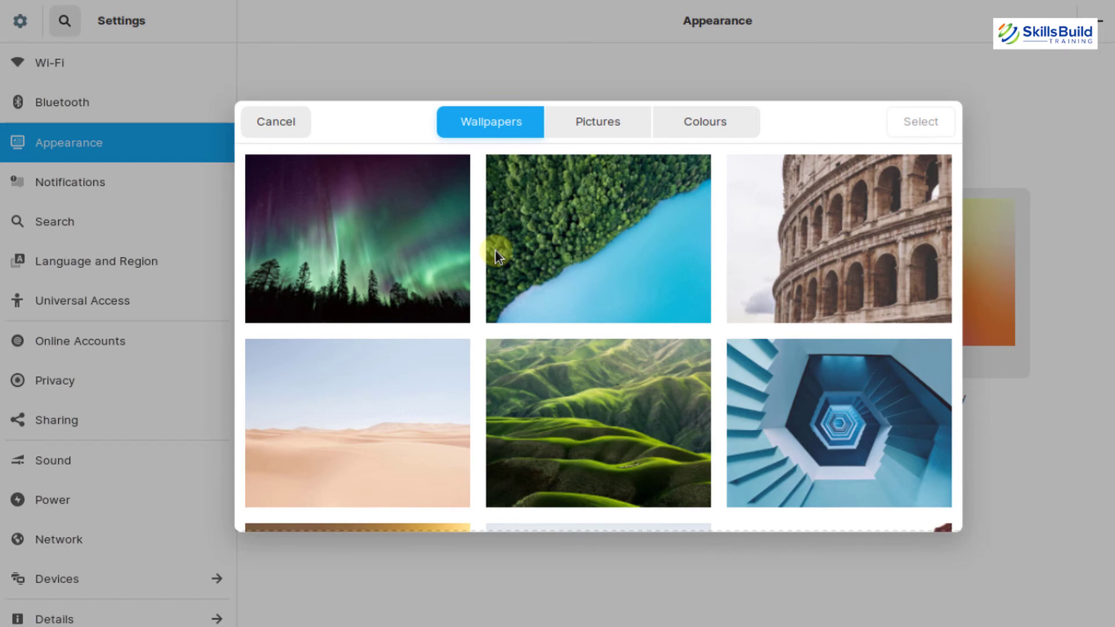
pyautogui.click(607, 114)
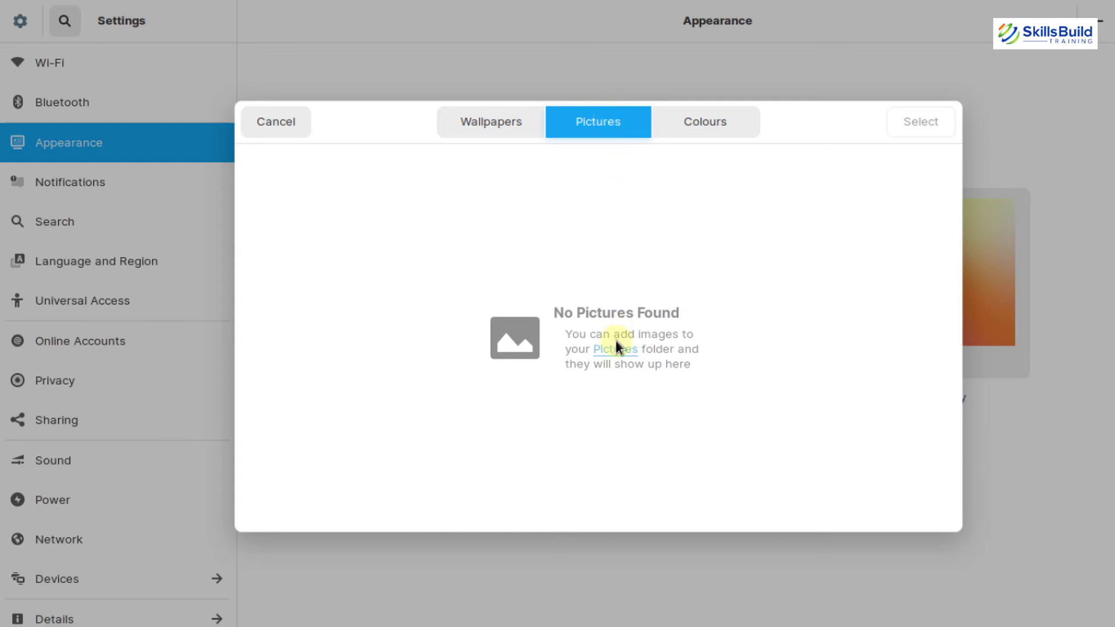
pyautogui.click(703, 130)
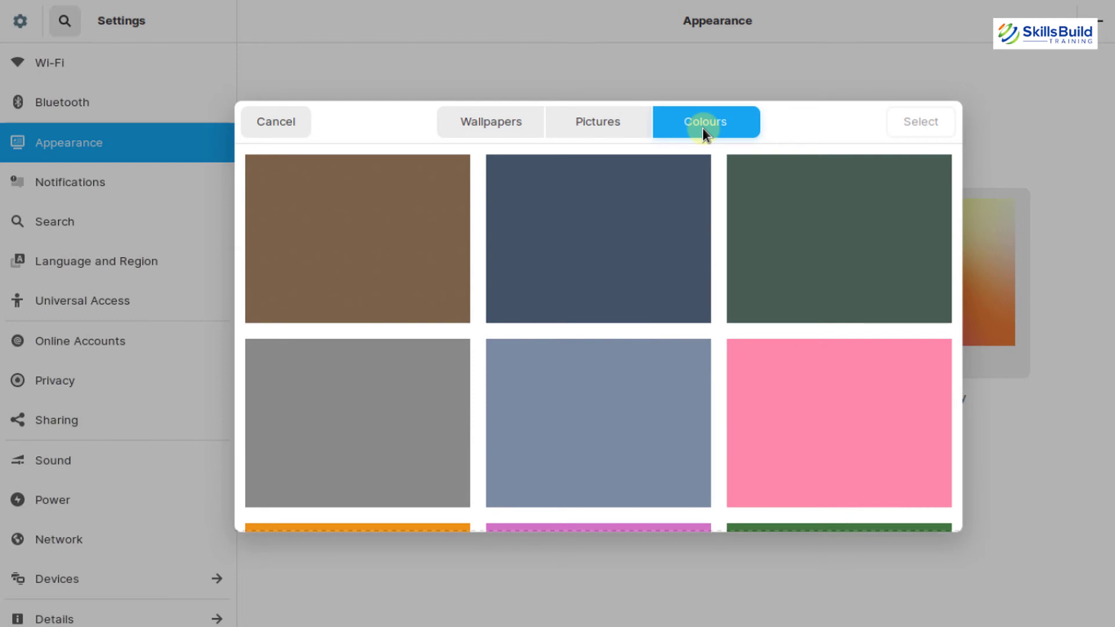
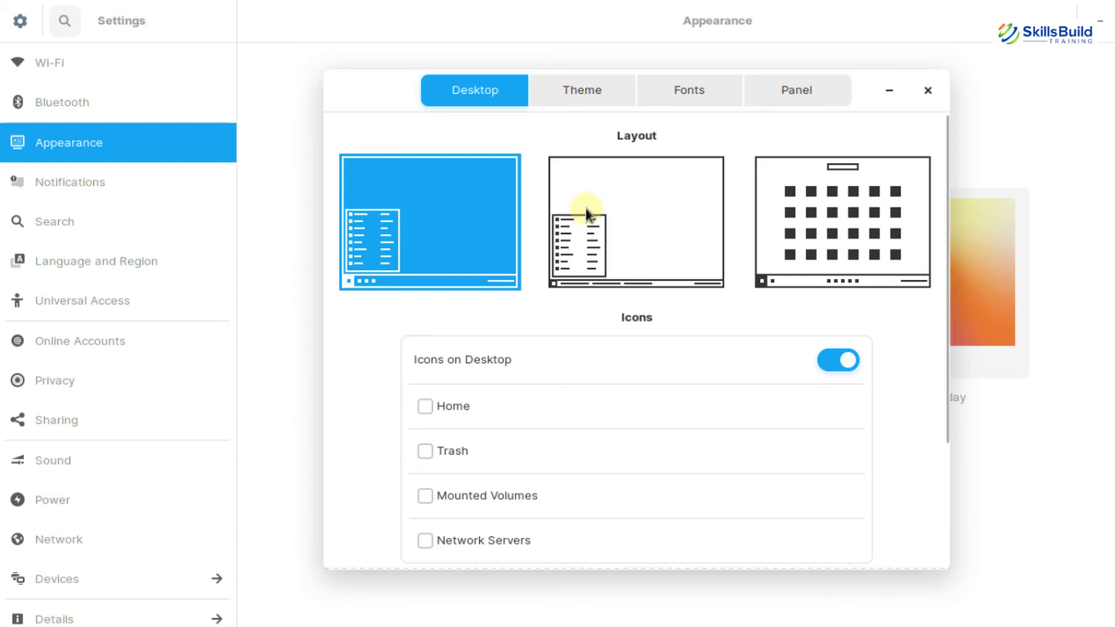
# Try the third desktop layout with the app grid, look at the desktop, and switch back to the first layout.
pyautogui.click(765, 230)
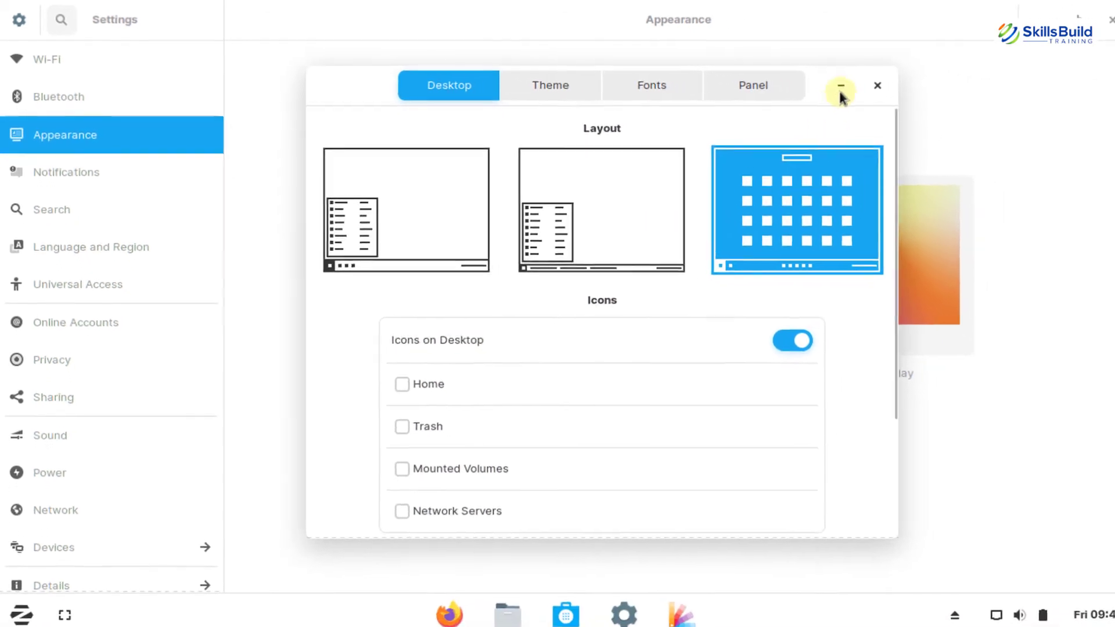
pyautogui.click(827, 87)
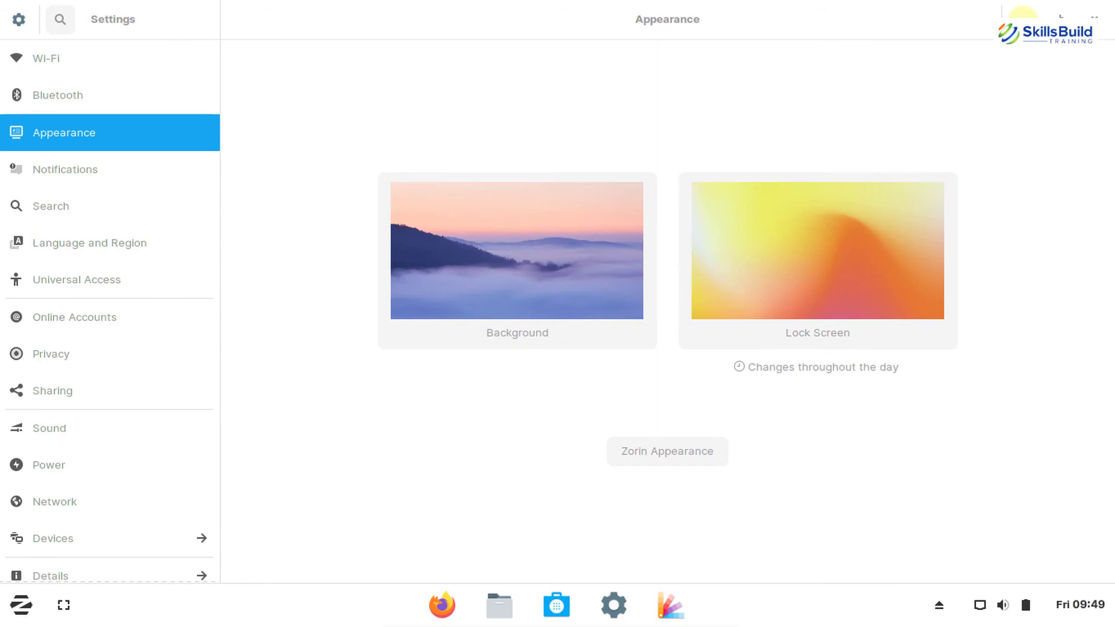
pyautogui.click(1023, 19)
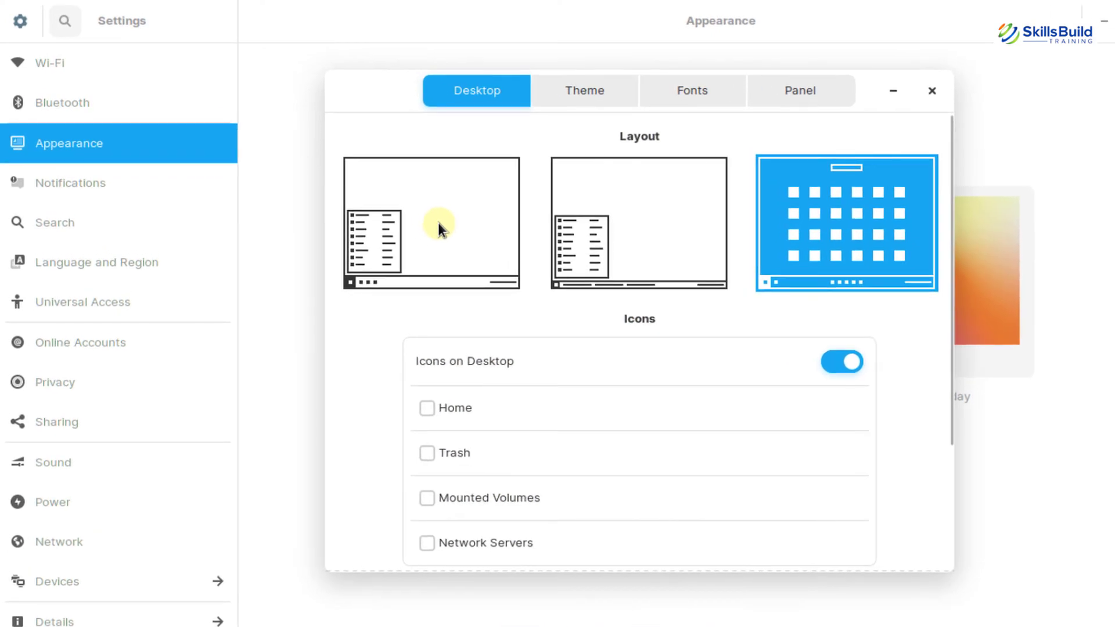
pyautogui.click(439, 226)
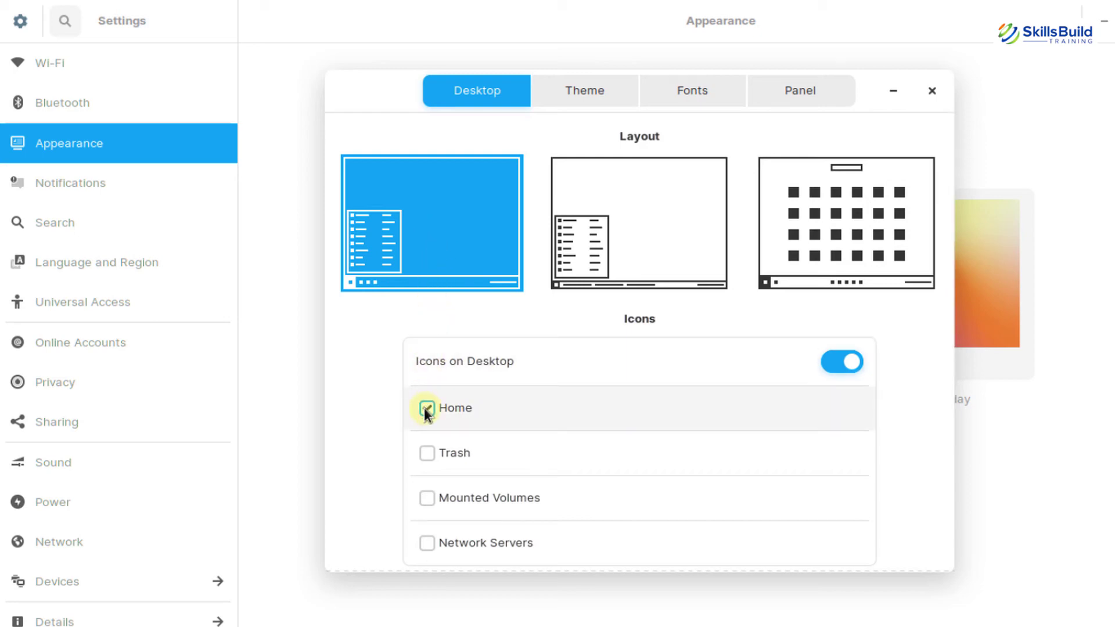
# Enable the Home and Trash icons on the desktop and view the Interface options.
pyautogui.press('Tab')
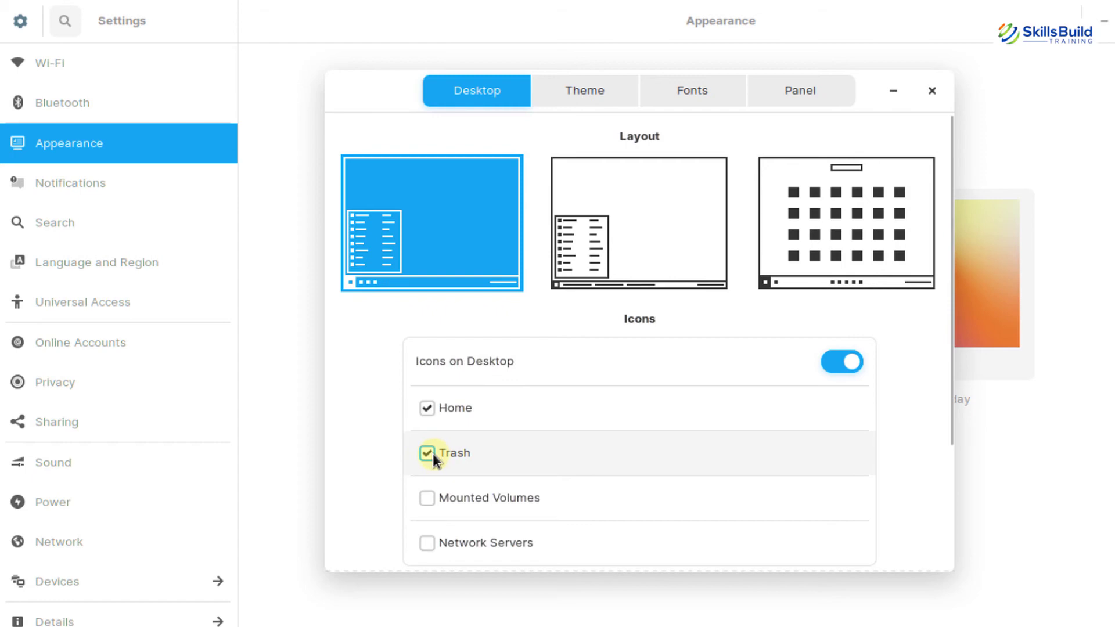
pyautogui.scroll(-3, 434, 454)
pyautogui.press('Tab')
pyautogui.press('Tab')
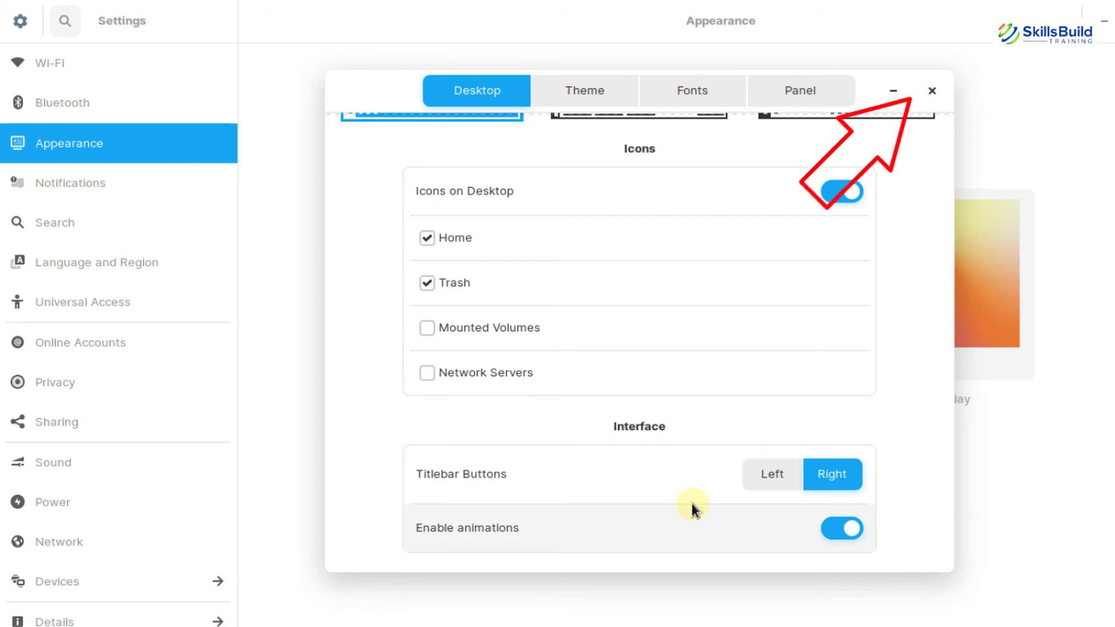
# Try placing the titlebar buttons on the left and set them back to Right.
pyautogui.click(773, 474)
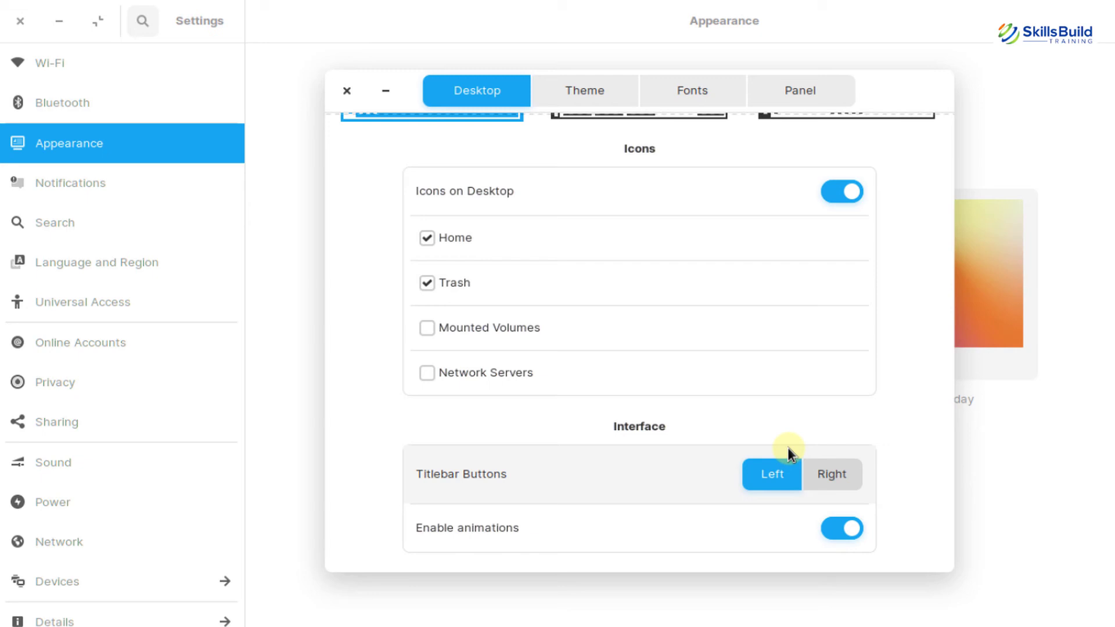
pyautogui.click(834, 476)
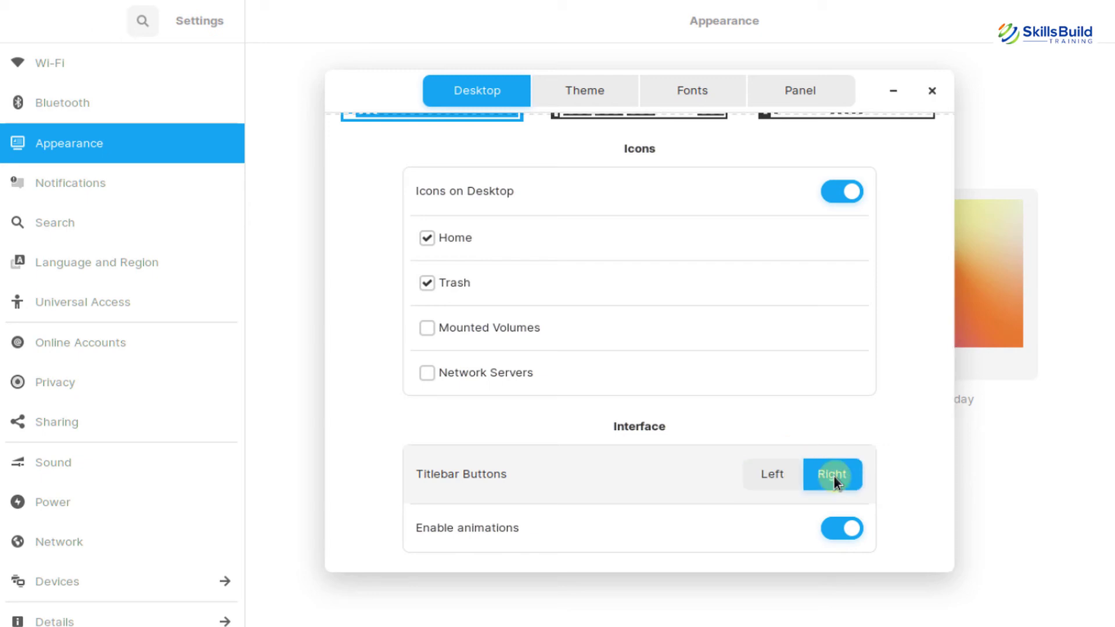
# Examine the accent color, background and application theme choices in the Theme settings without changing them.
pyautogui.click(607, 88)
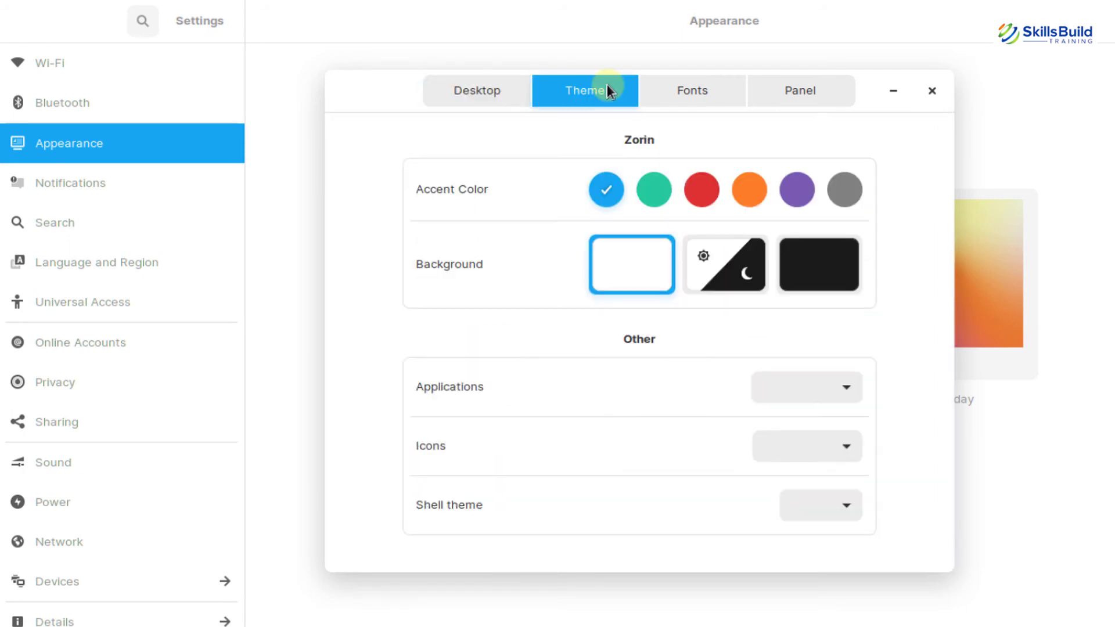
pyautogui.click(796, 280)
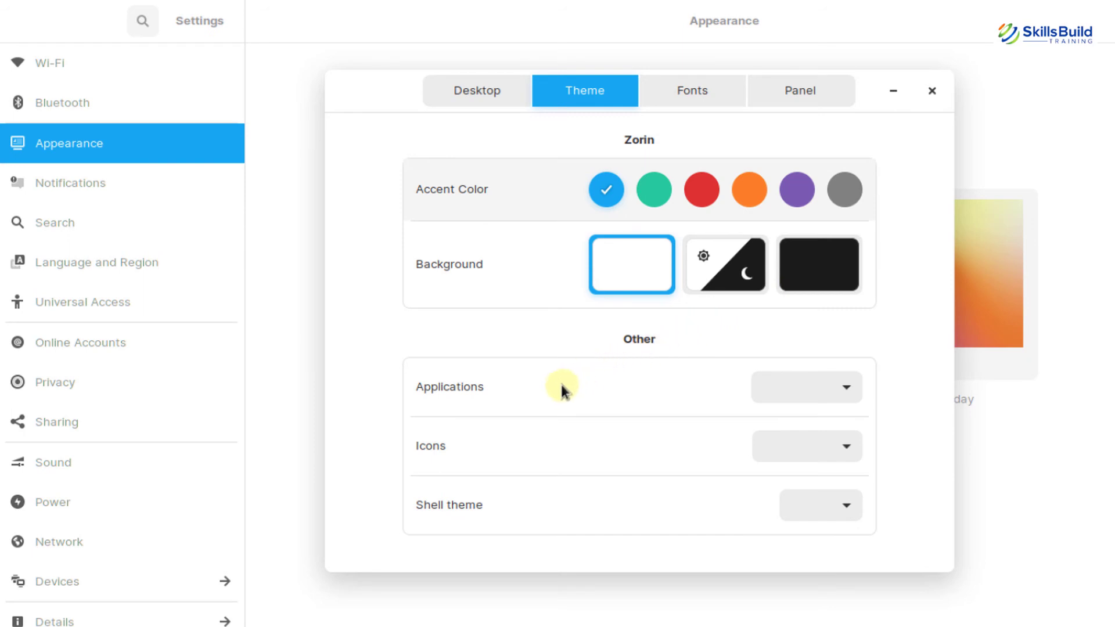
pyautogui.click(845, 392)
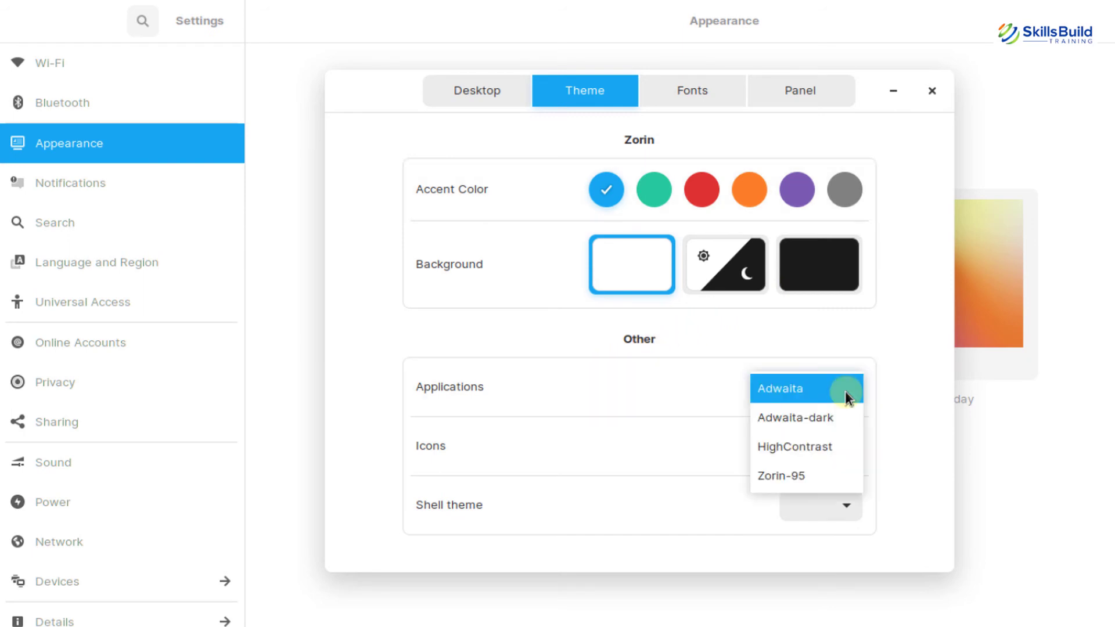
pyautogui.click(653, 366)
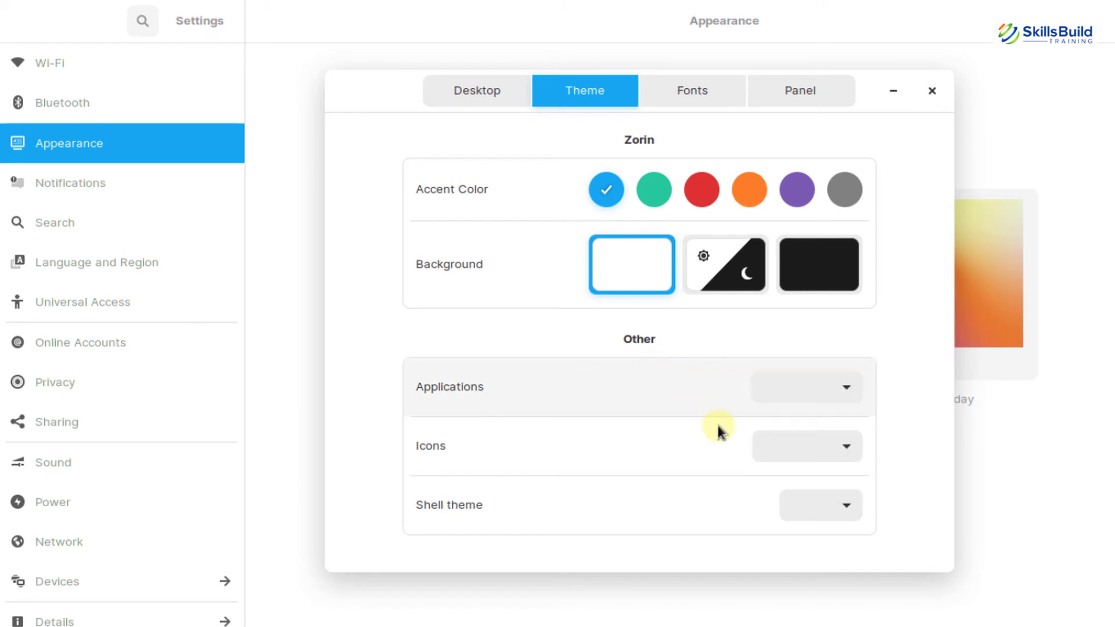
pyautogui.click(719, 429)
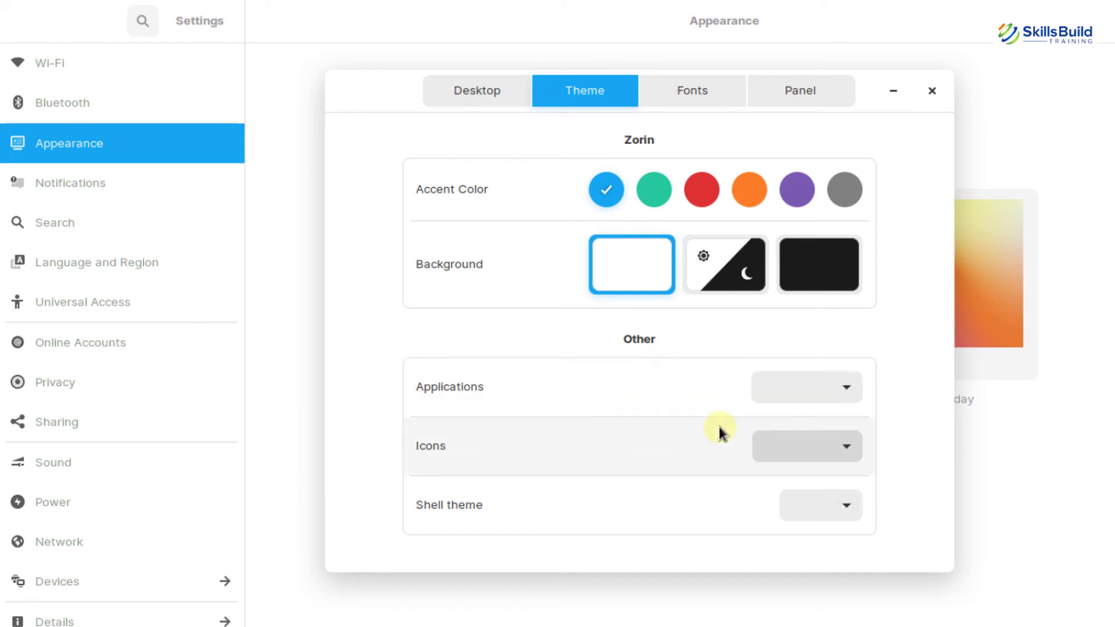
pyautogui.press('Down')
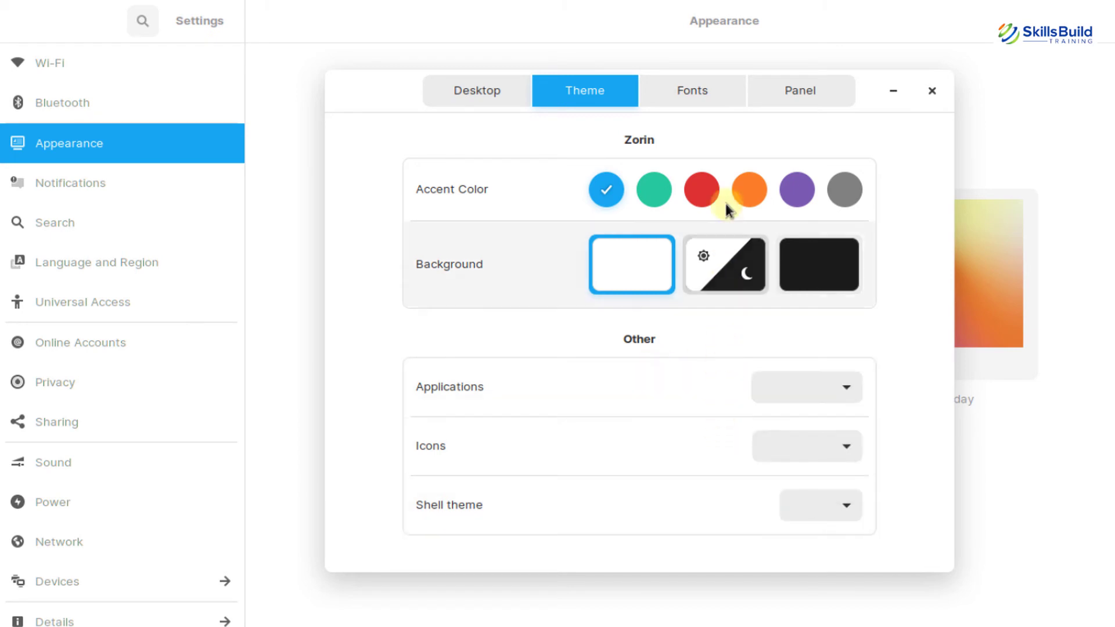
# Examine the Fonts settings, browse the fonts available for Applications, and cancel the font selection.
pyautogui.click(729, 98)
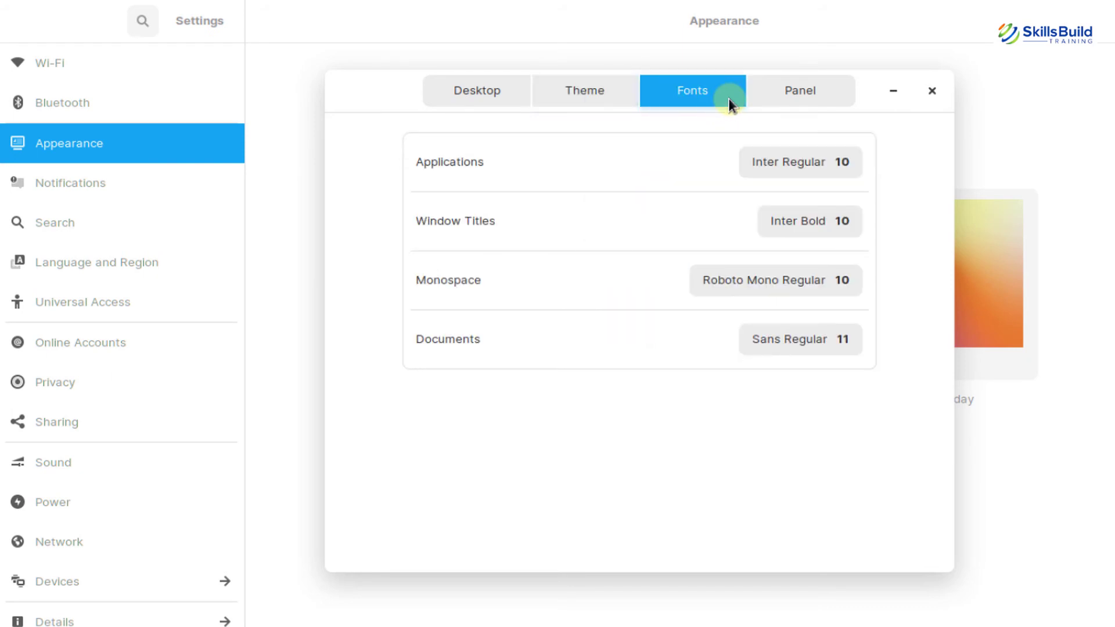
pyautogui.press('Return')
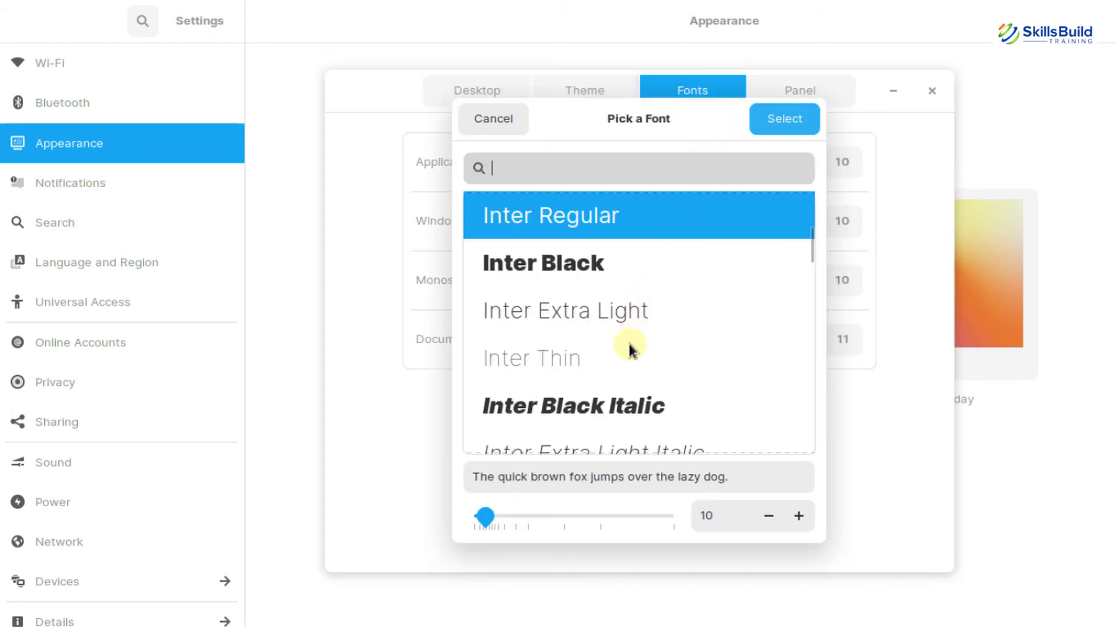
pyautogui.scroll(-1, 629, 343)
pyautogui.scroll(5, 629, 344)
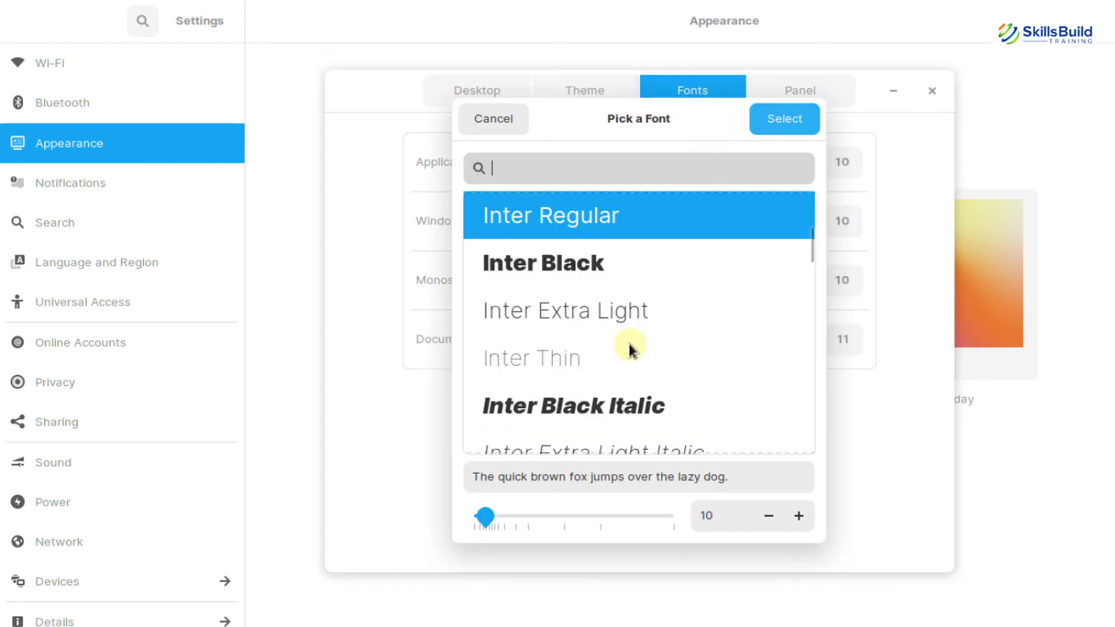
pyautogui.click(504, 121)
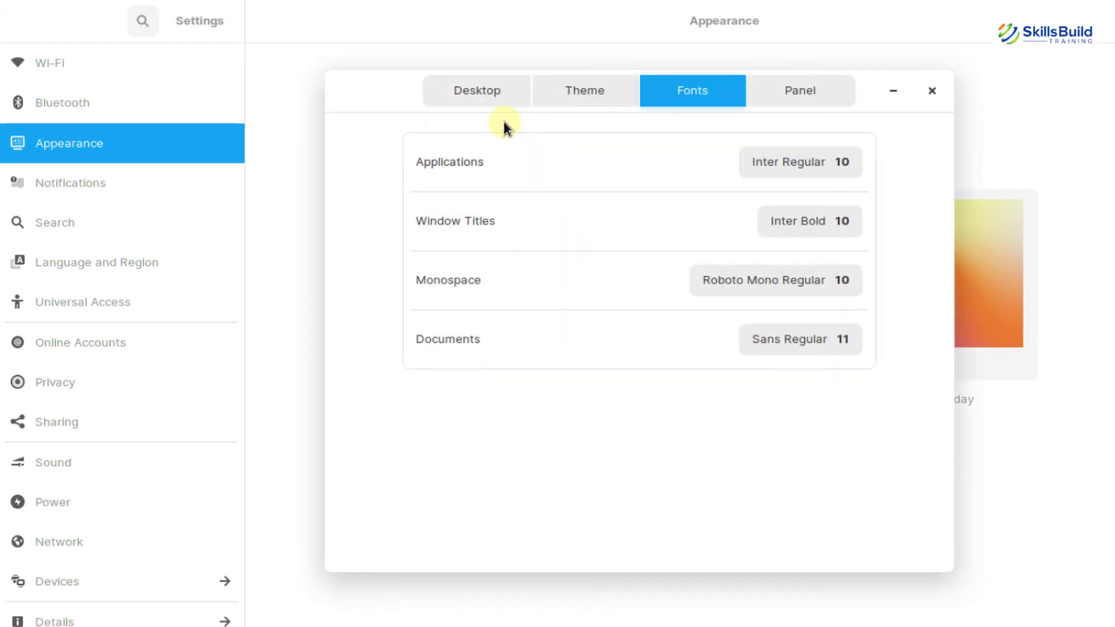
# Try the Top screen position for the panel, restore it to Bottom, and set the panel height to 50.
pyautogui.click(801, 94)
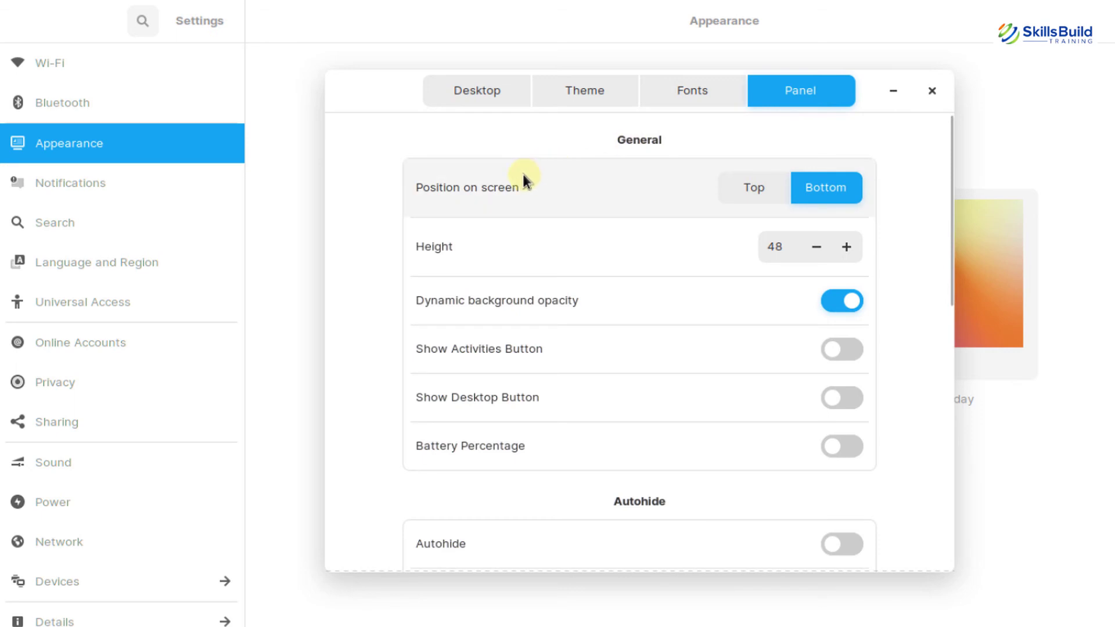
pyautogui.click(825, 187)
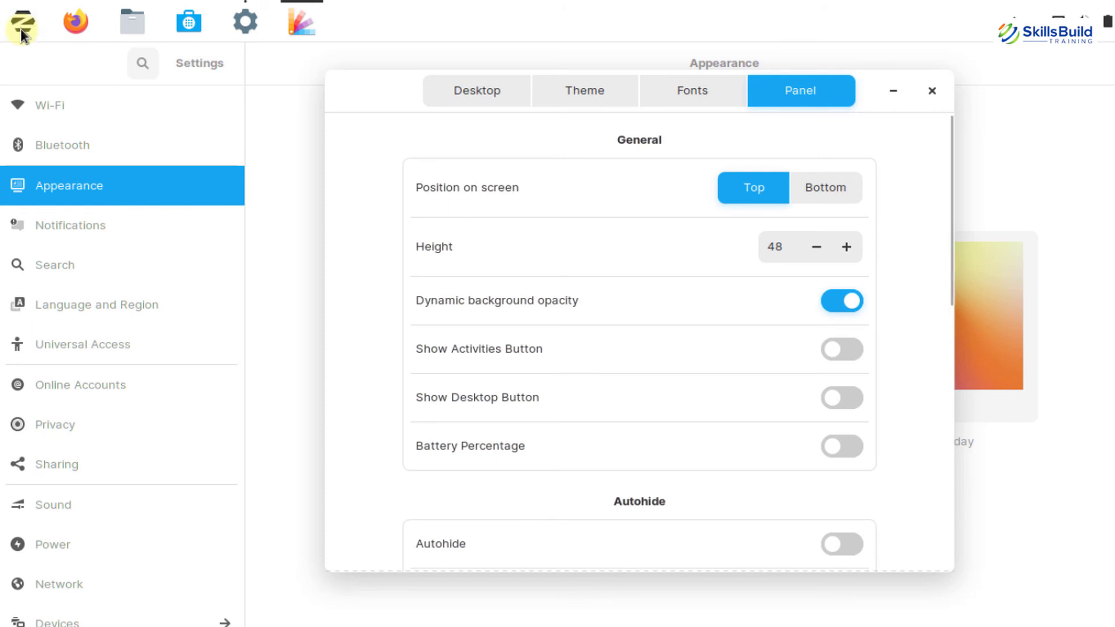
pyautogui.click(821, 185)
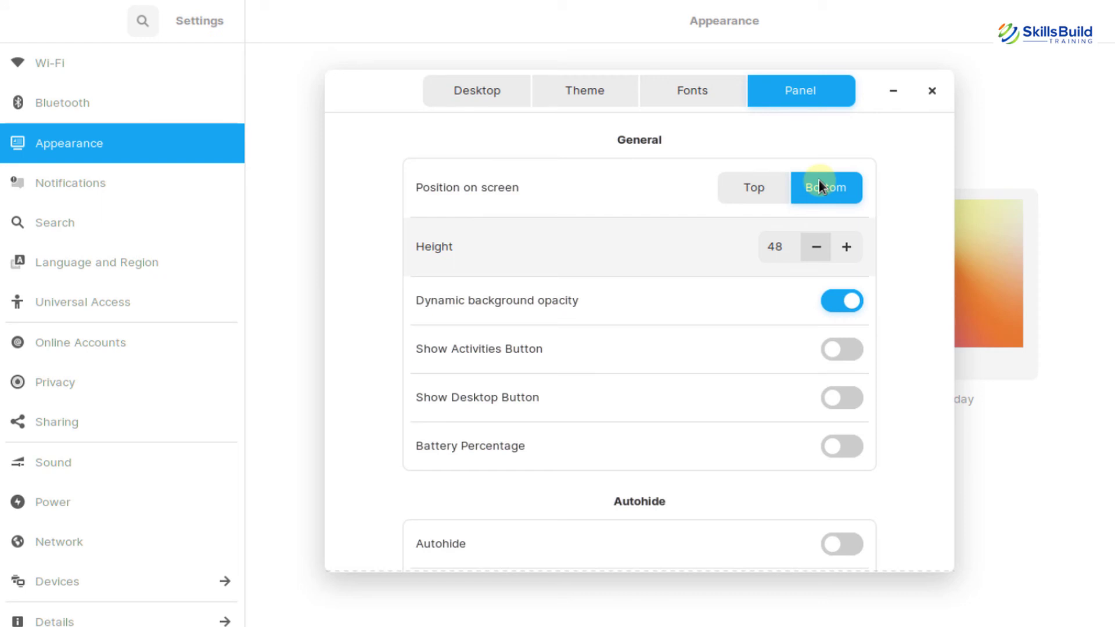
pyautogui.click(845, 247)
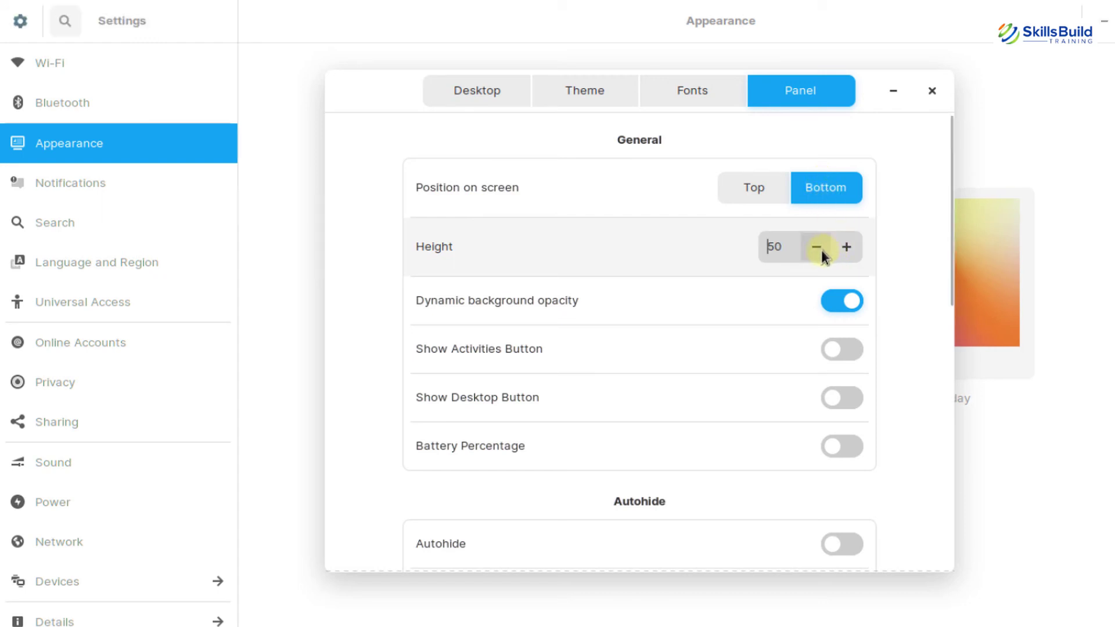
pyautogui.press('Escape')
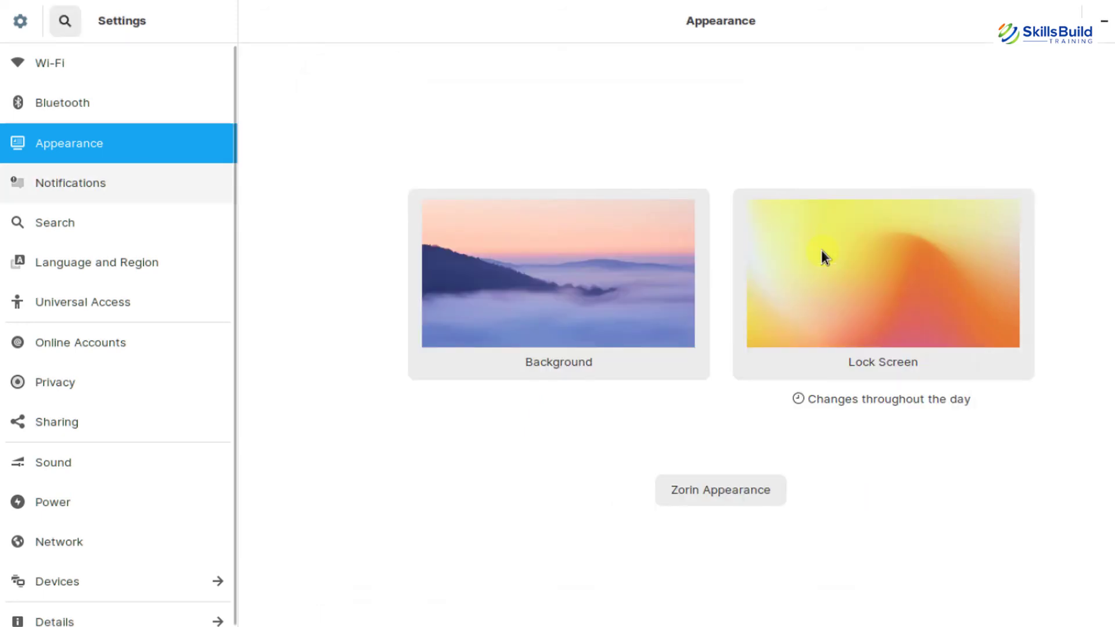
# Examine the Language and Region settings and the services offered under Online Accounts.
pyautogui.click(154, 264)
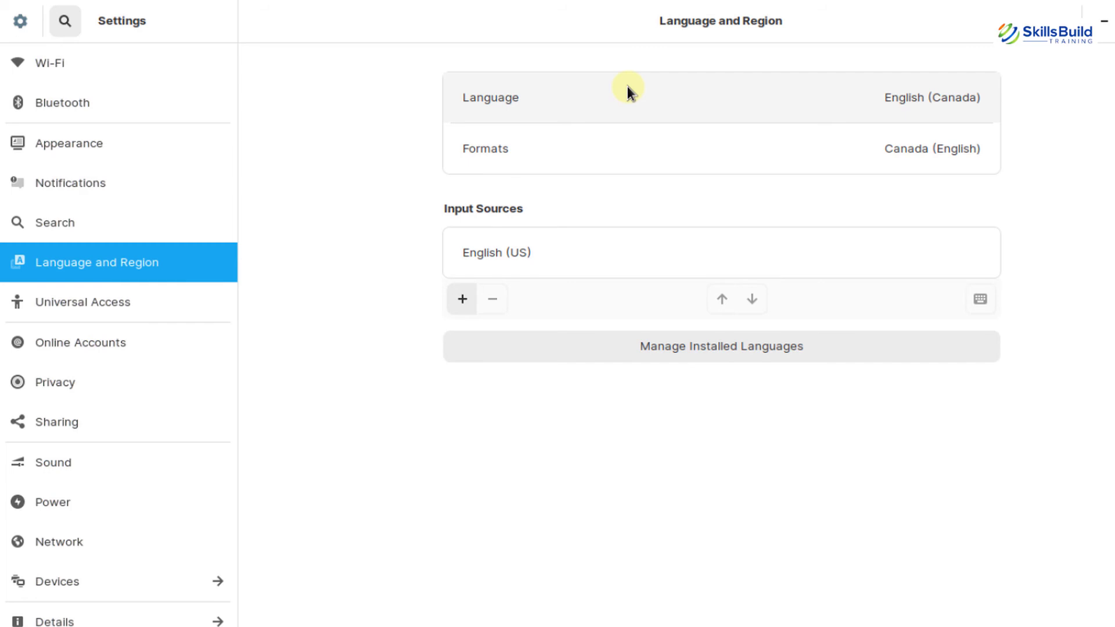
pyautogui.click(105, 346)
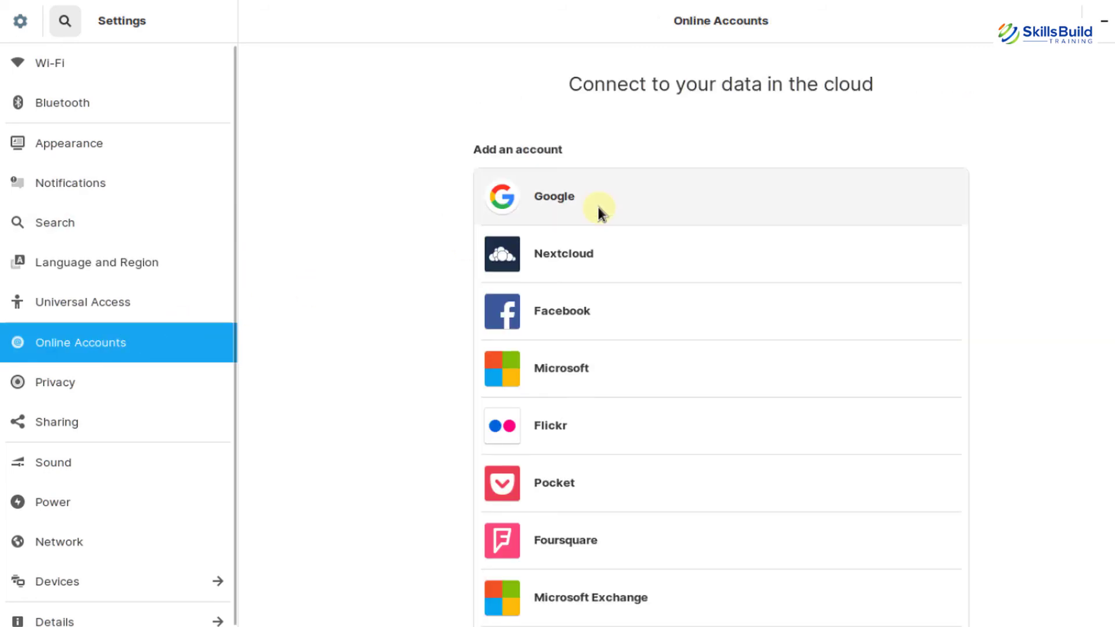
pyautogui.scroll(-3, 598, 207)
pyautogui.scroll(3, 598, 206)
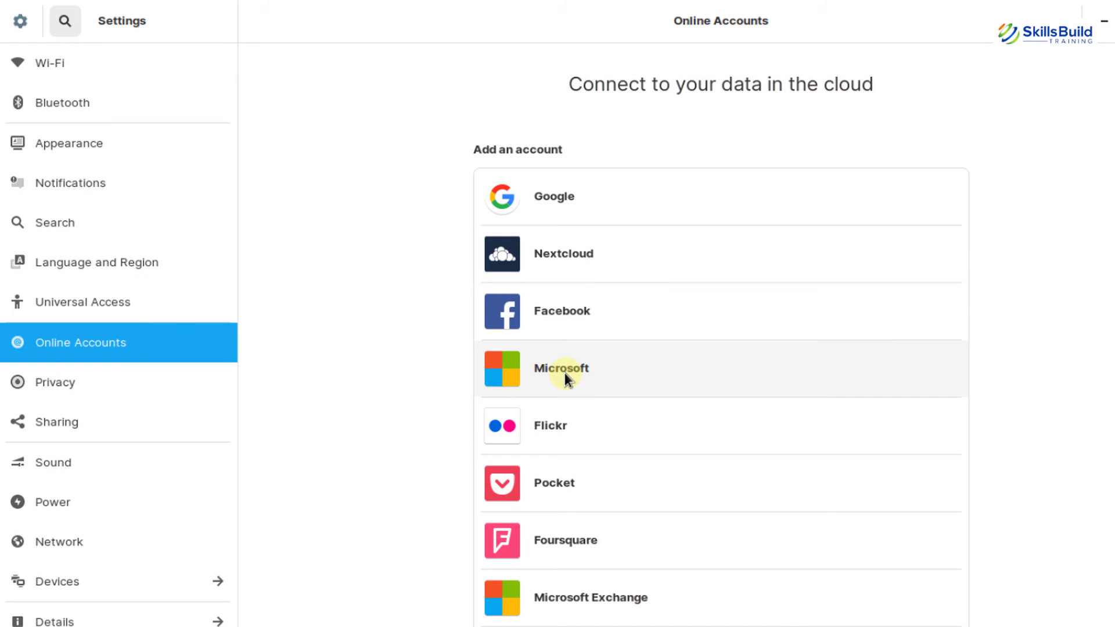
pyautogui.scroll(-3, 565, 373)
pyautogui.scroll(3, 565, 373)
# View the Location Services option in the Privacy settings and close it unchanged.
pyautogui.click(94, 388)
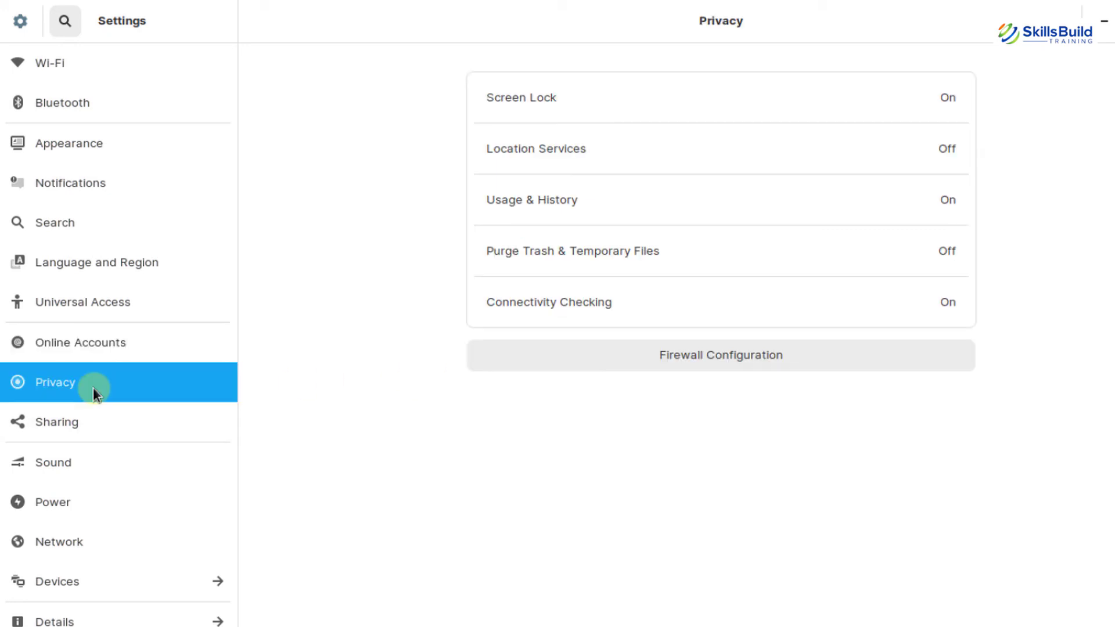
pyautogui.click(686, 137)
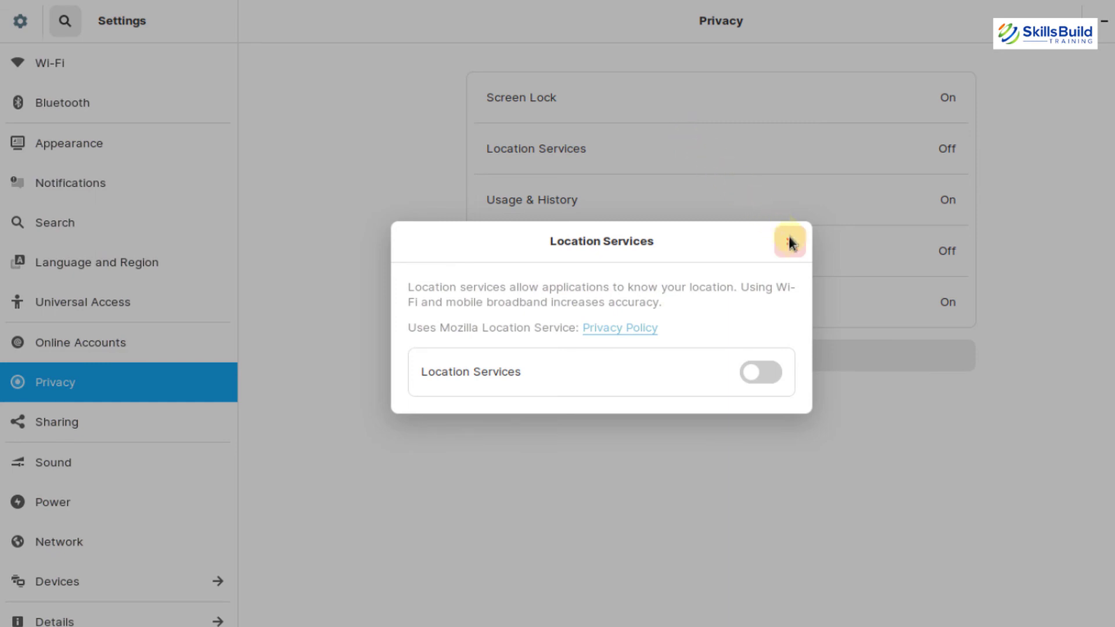
pyautogui.click(791, 242)
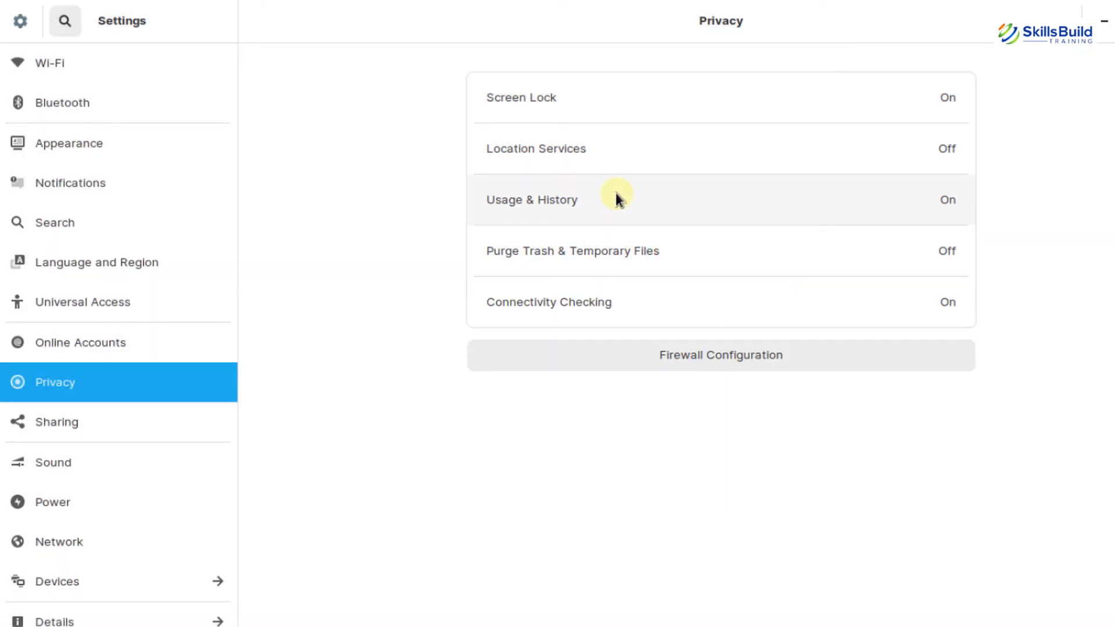
# Turn off Recently Used in the Usage & History privacy options and close Settings.
pyautogui.click(617, 197)
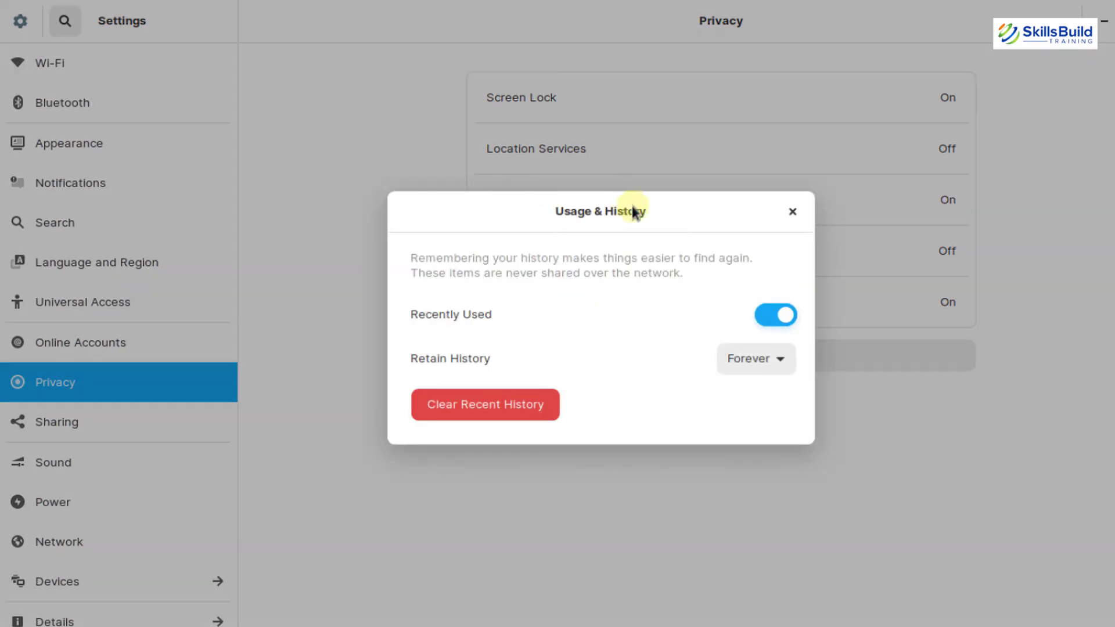
pyautogui.click(768, 313)
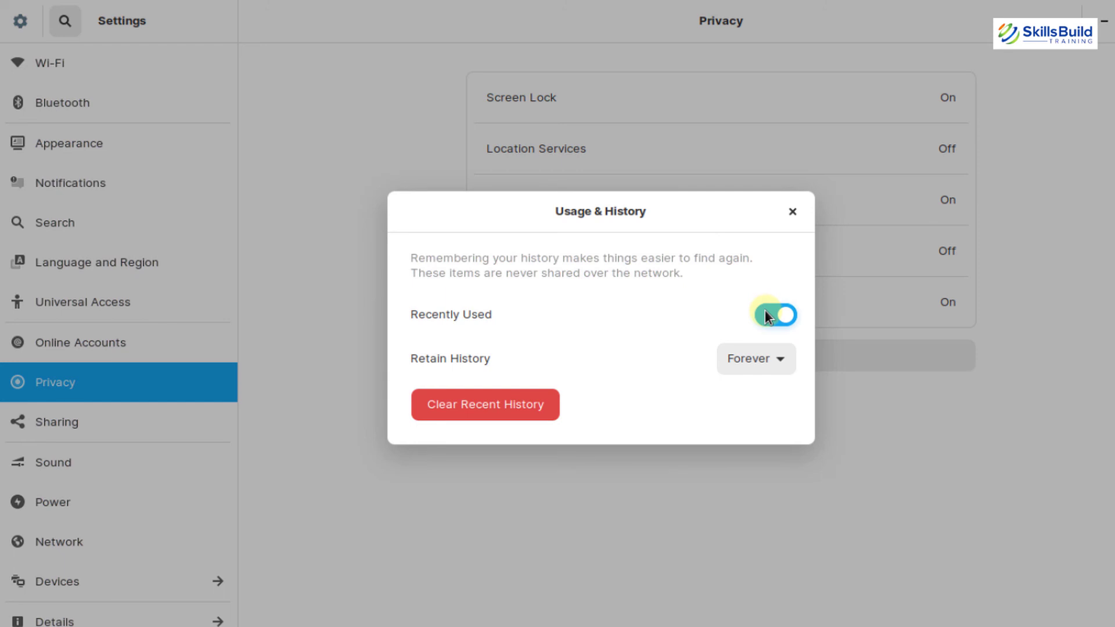
pyautogui.click(794, 213)
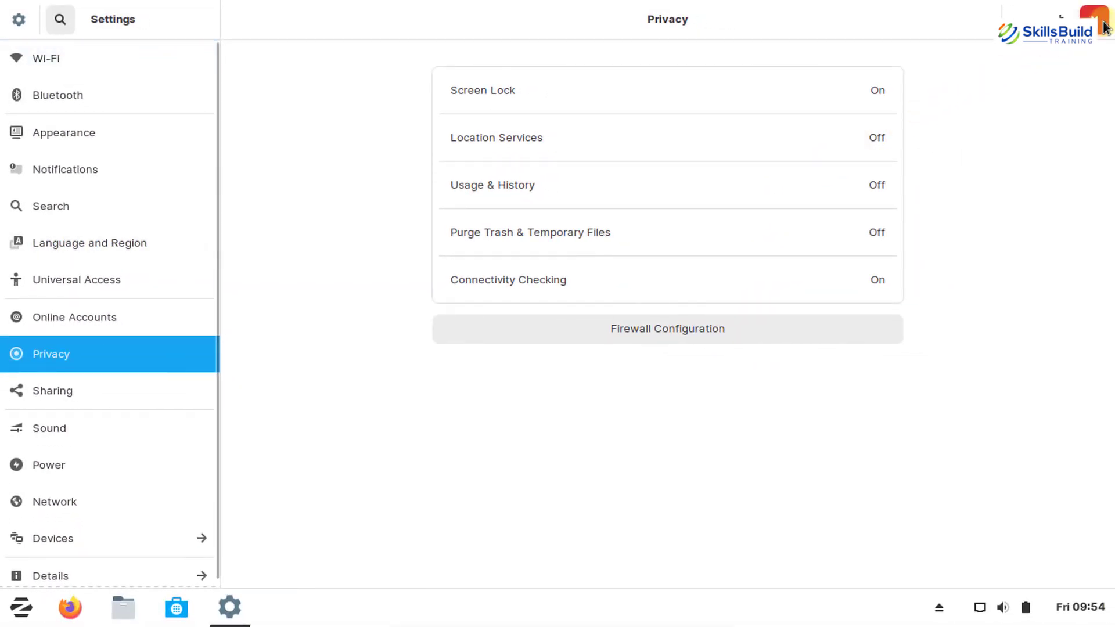
pyautogui.click(1097, 21)
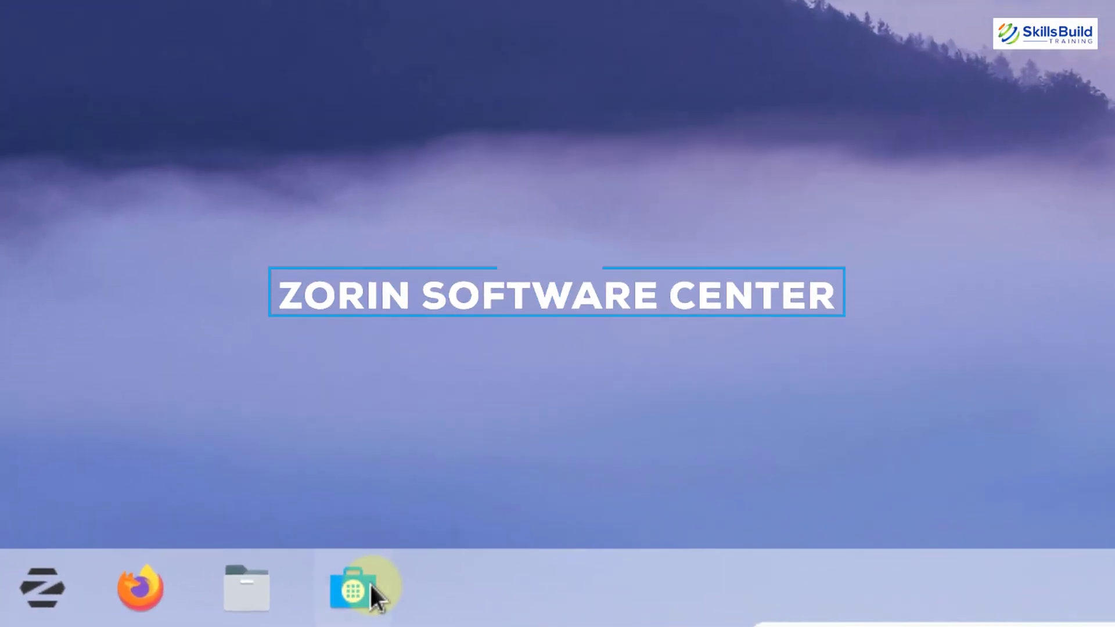
# Search the software center for "chromium", try to install the Chromium browser, and return to the results.
pyautogui.click(371, 586)
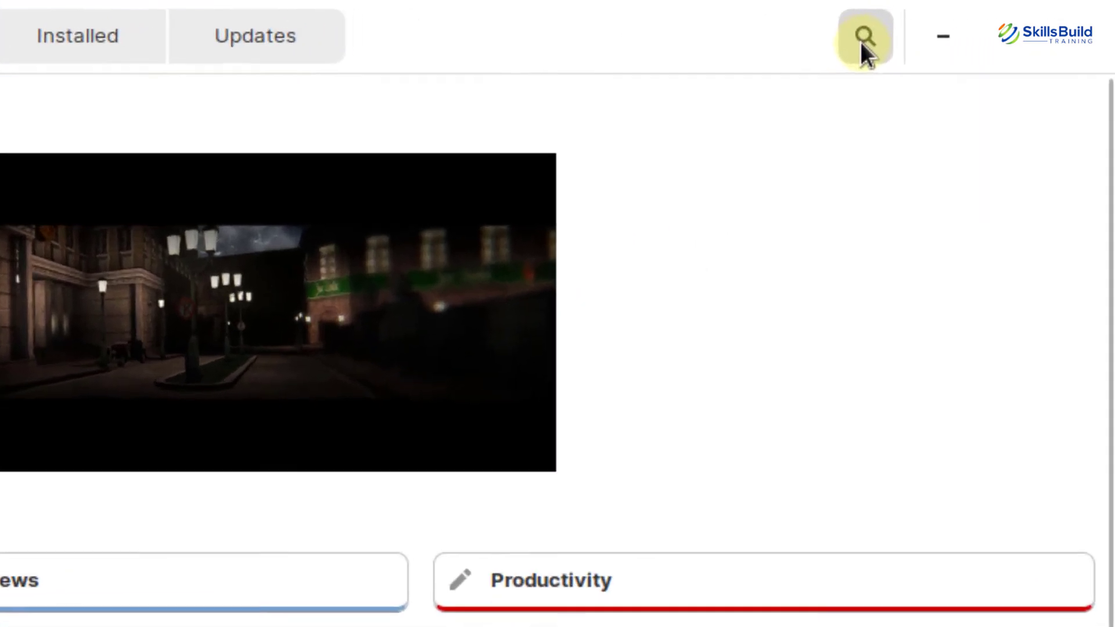
pyautogui.click(980, 19)
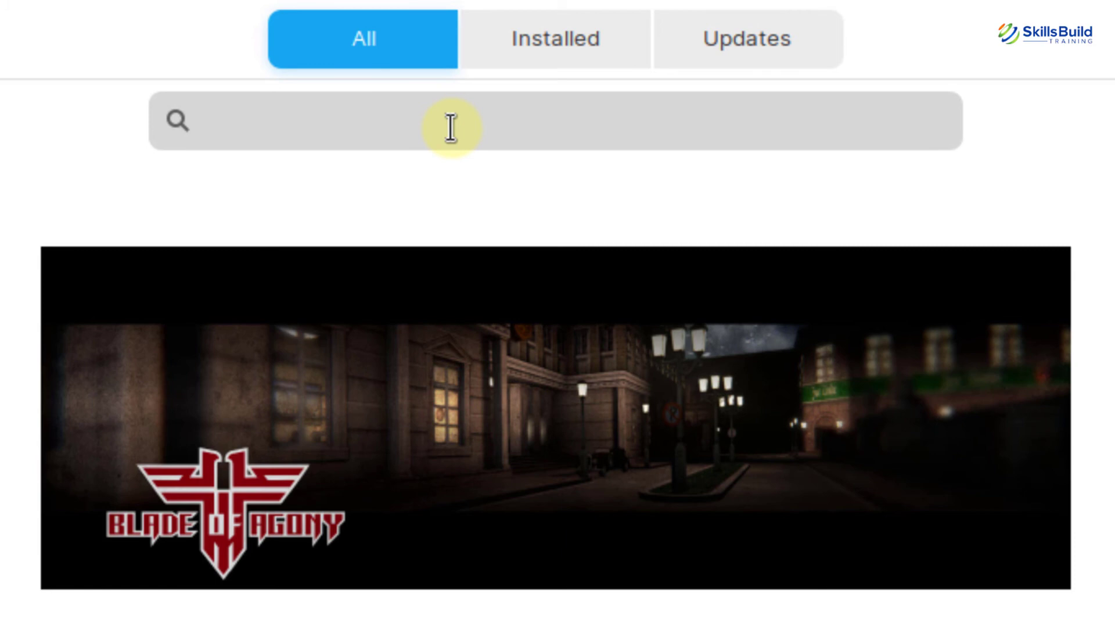
pyautogui.write('chromium')
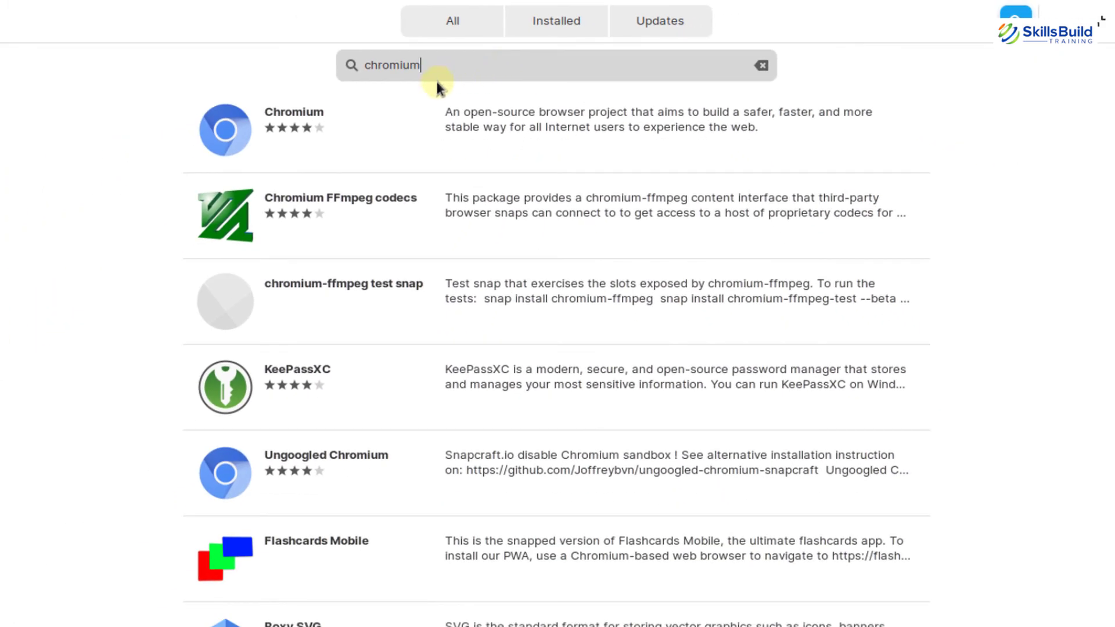
pyautogui.click(265, 120)
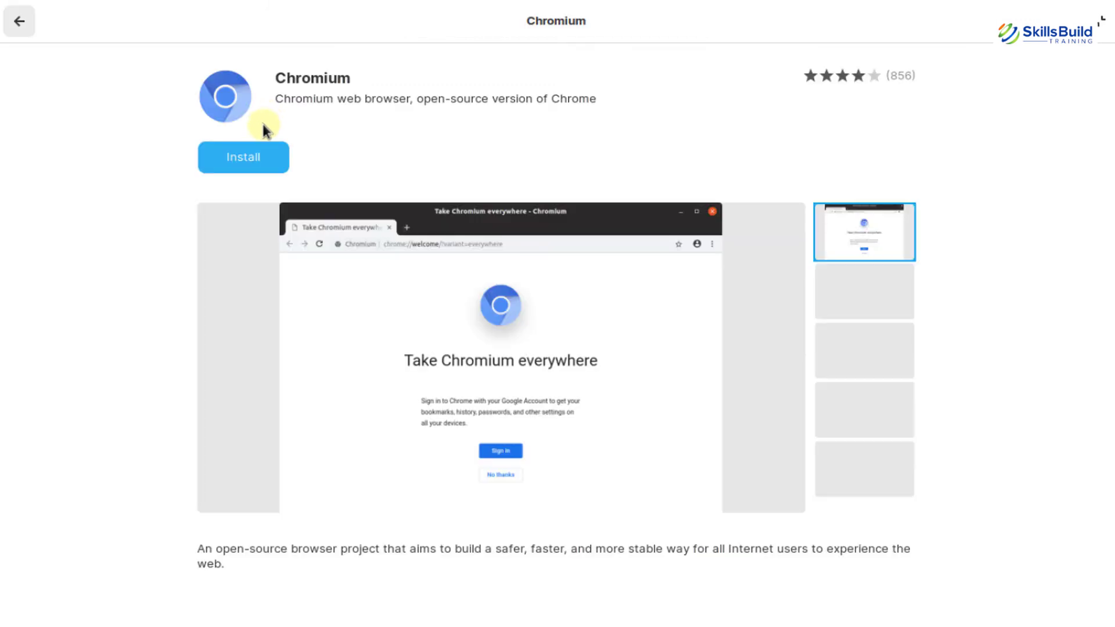
pyautogui.click(251, 158)
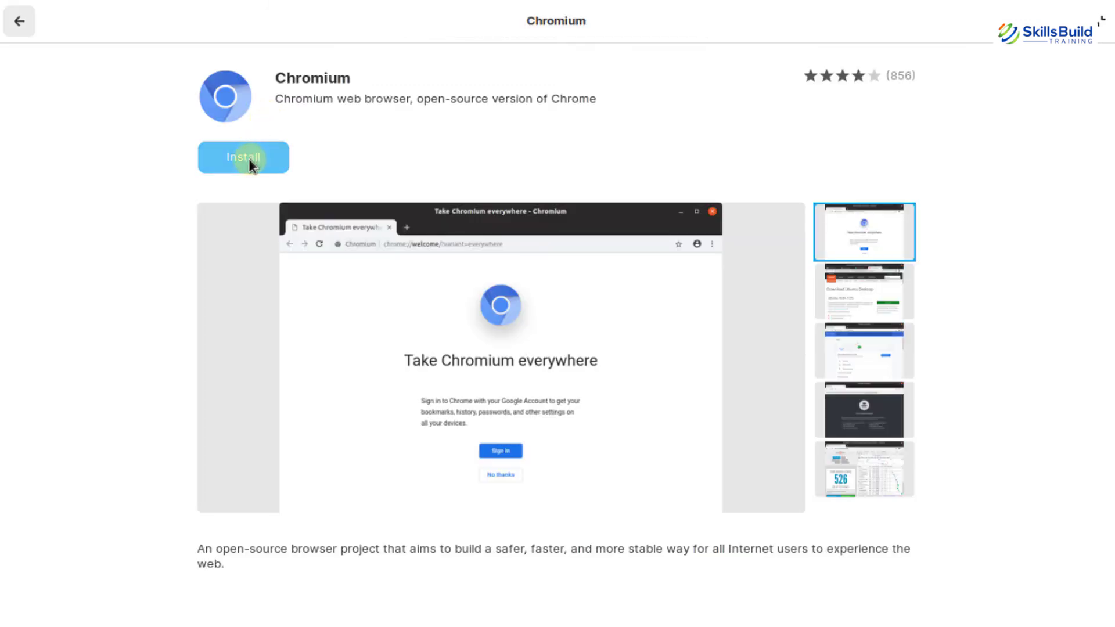
pyautogui.click(30, 18)
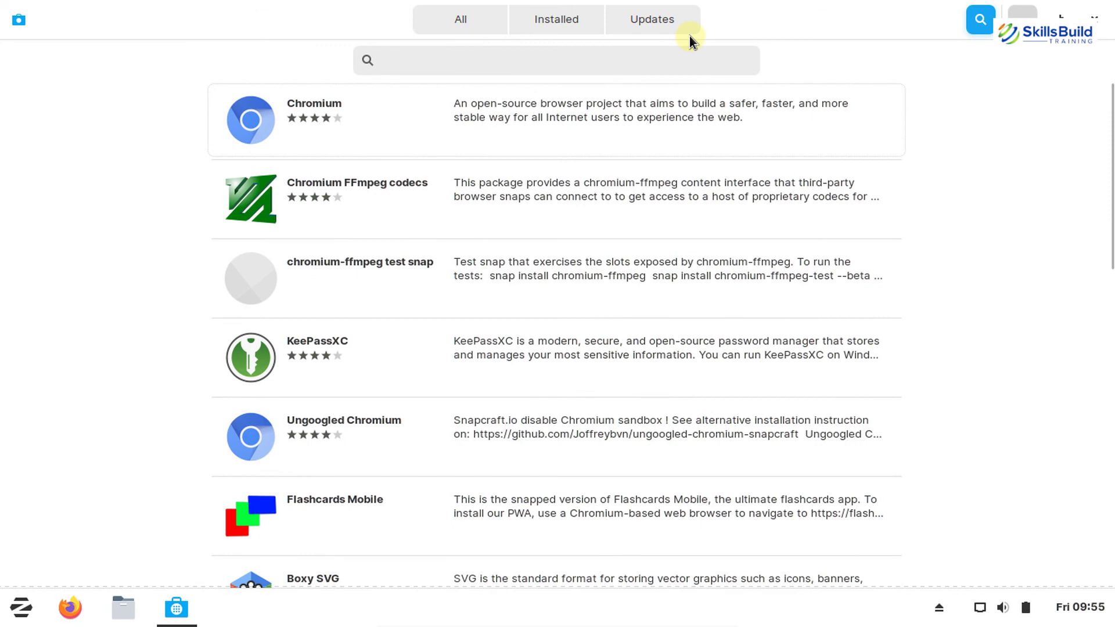
# Examine the software center's full catalogue page, including categories, Editor's Picks, and recommended games and graphics applications.
pyautogui.click(418, 12)
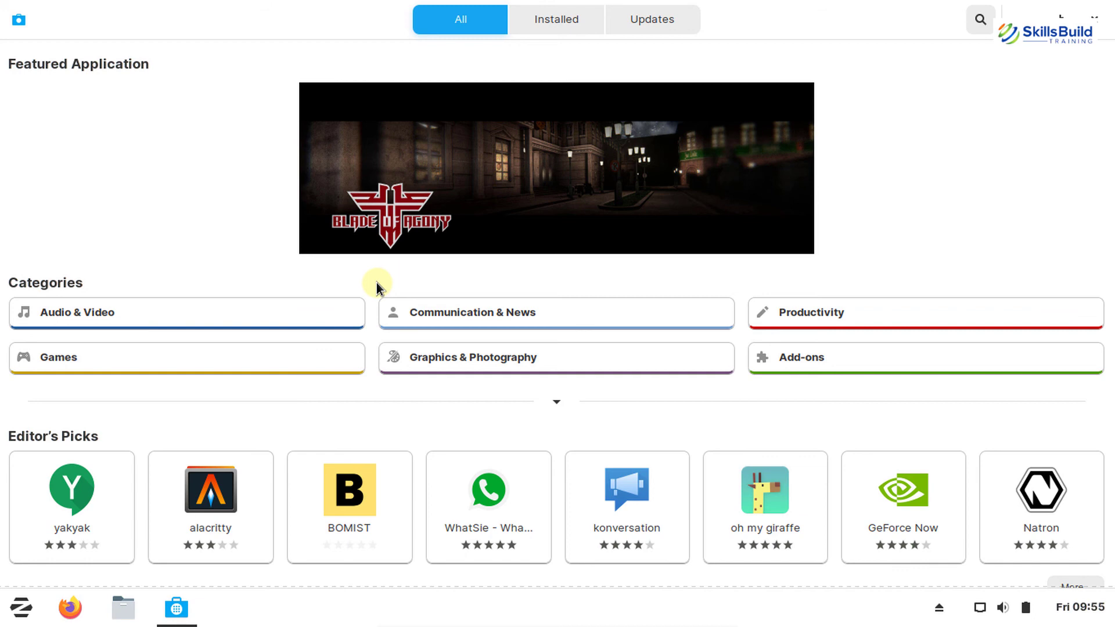
pyautogui.scroll(-2, 376, 283)
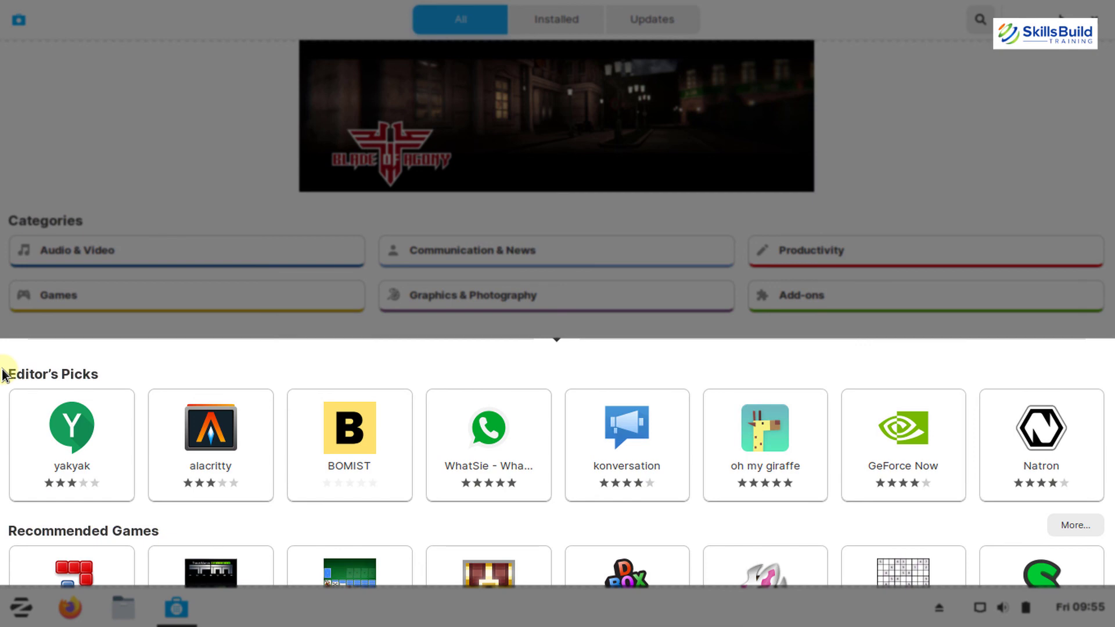
pyautogui.scroll(-8, 3, 375)
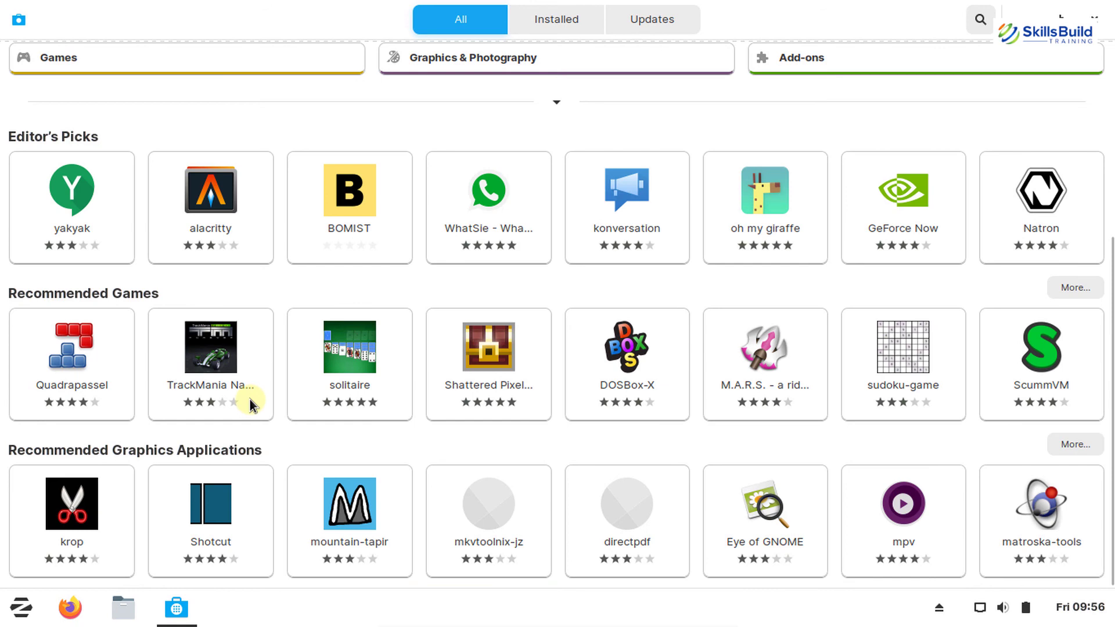
pyautogui.scroll(10, 250, 399)
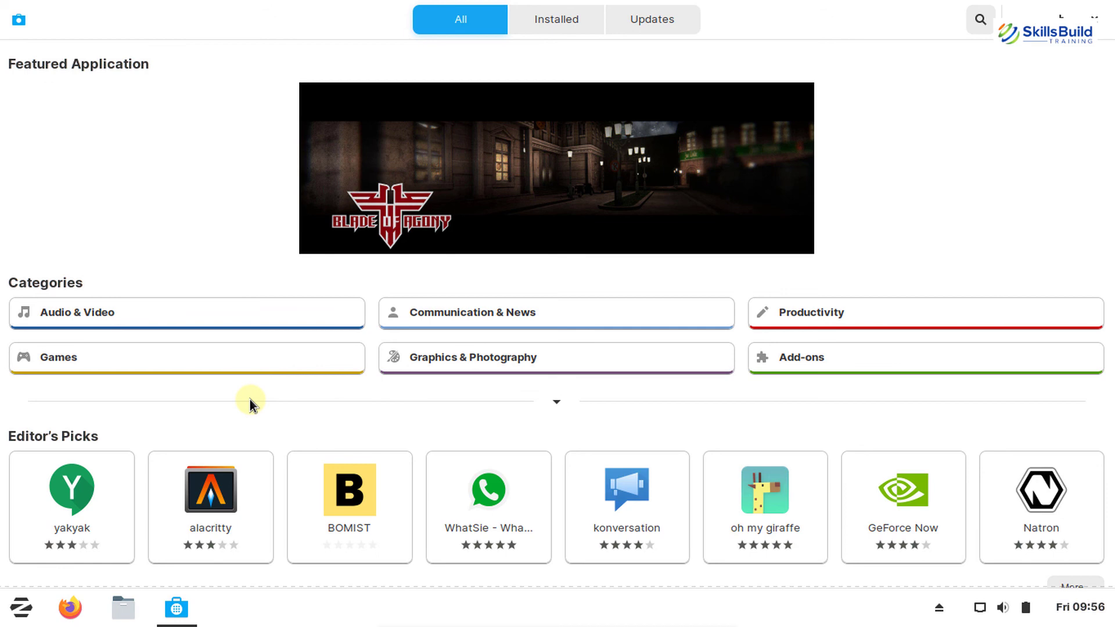
# Search the software center for "steam", look through the results for Steam, and leave the search.
pyautogui.click(977, 21)
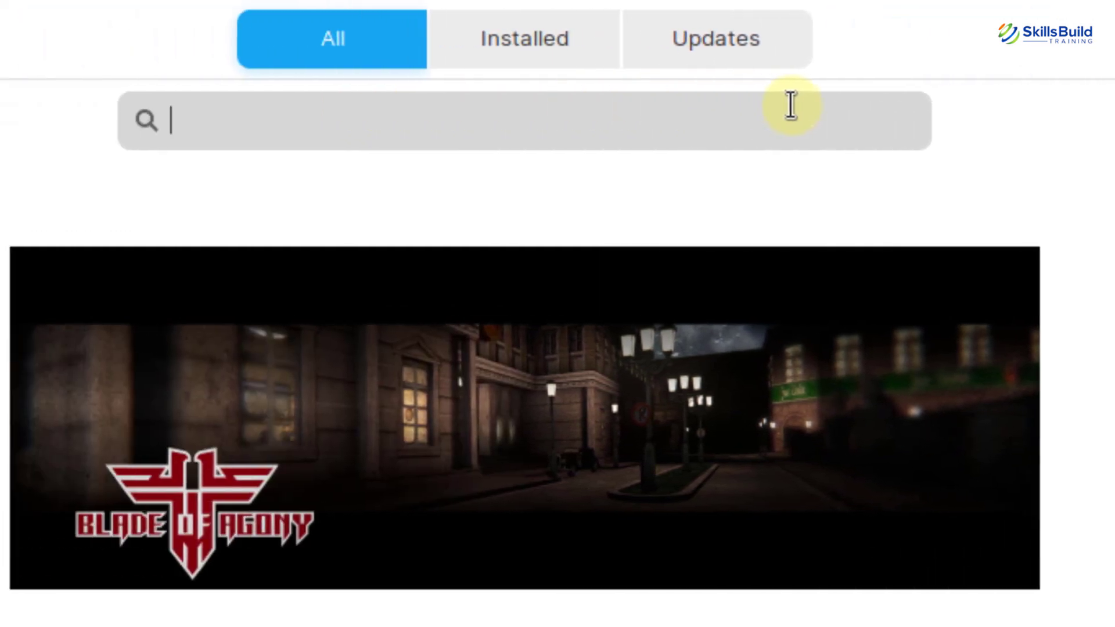
pyautogui.write('steam')
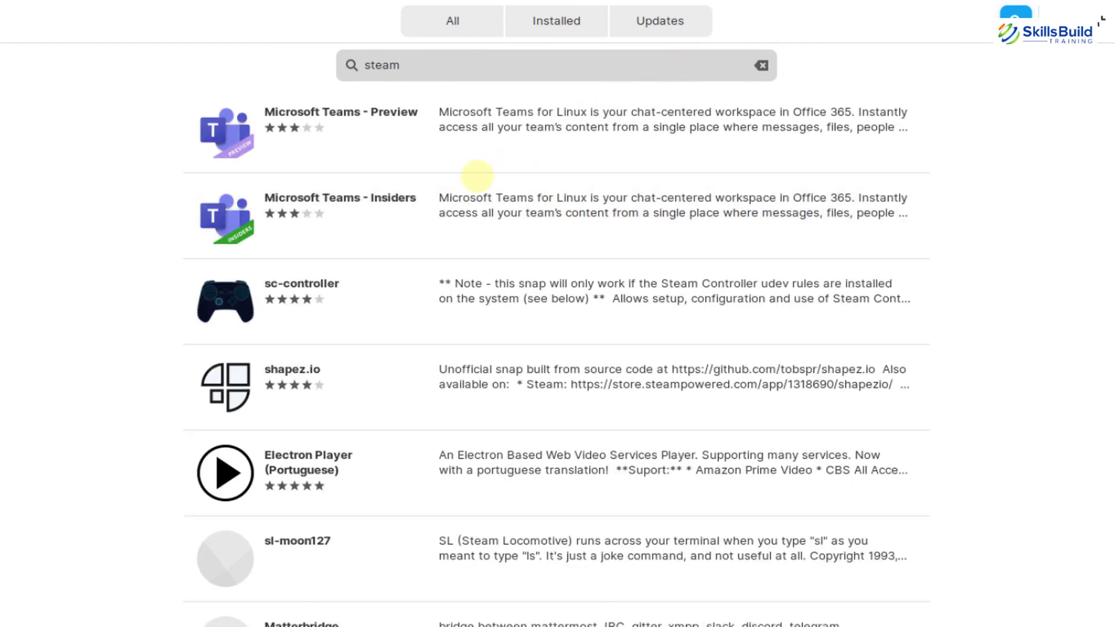
pyautogui.scroll(-8, 478, 175)
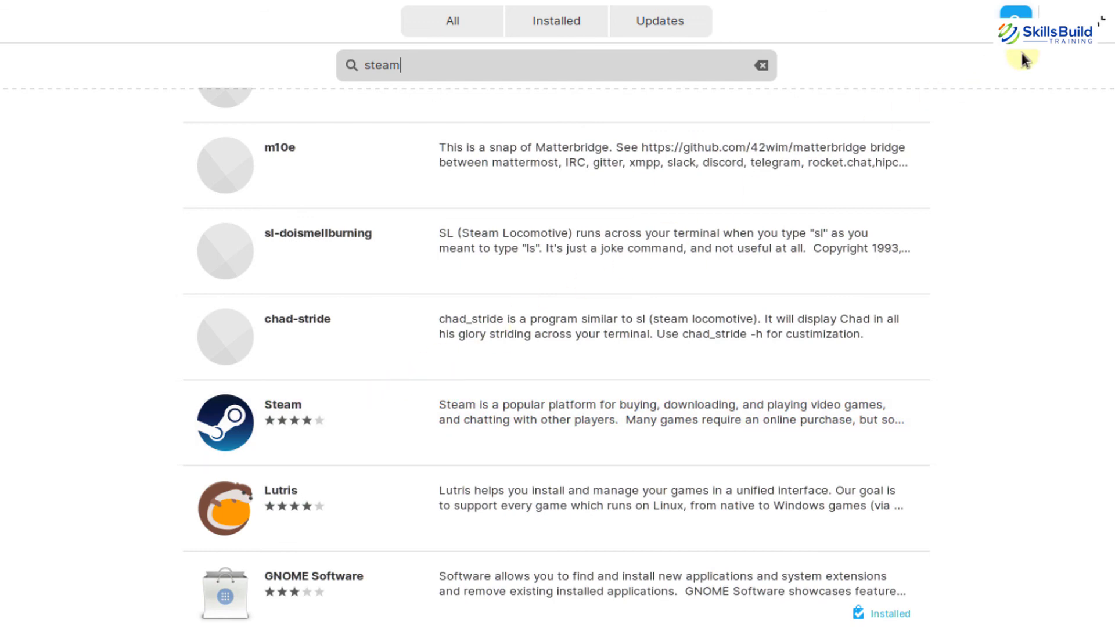
pyautogui.press('Escape')
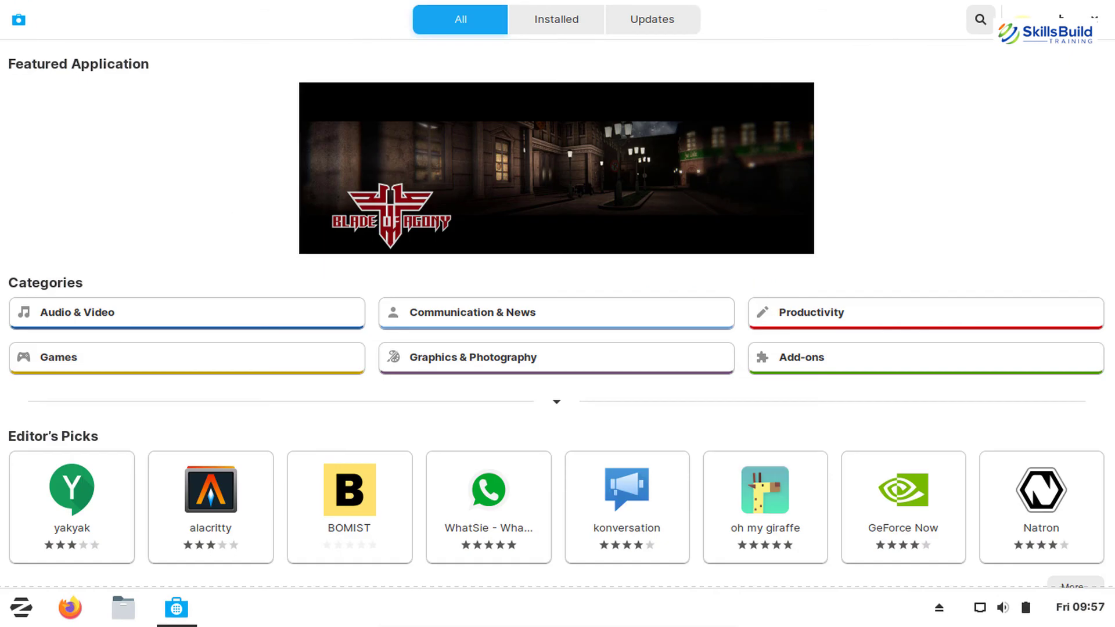